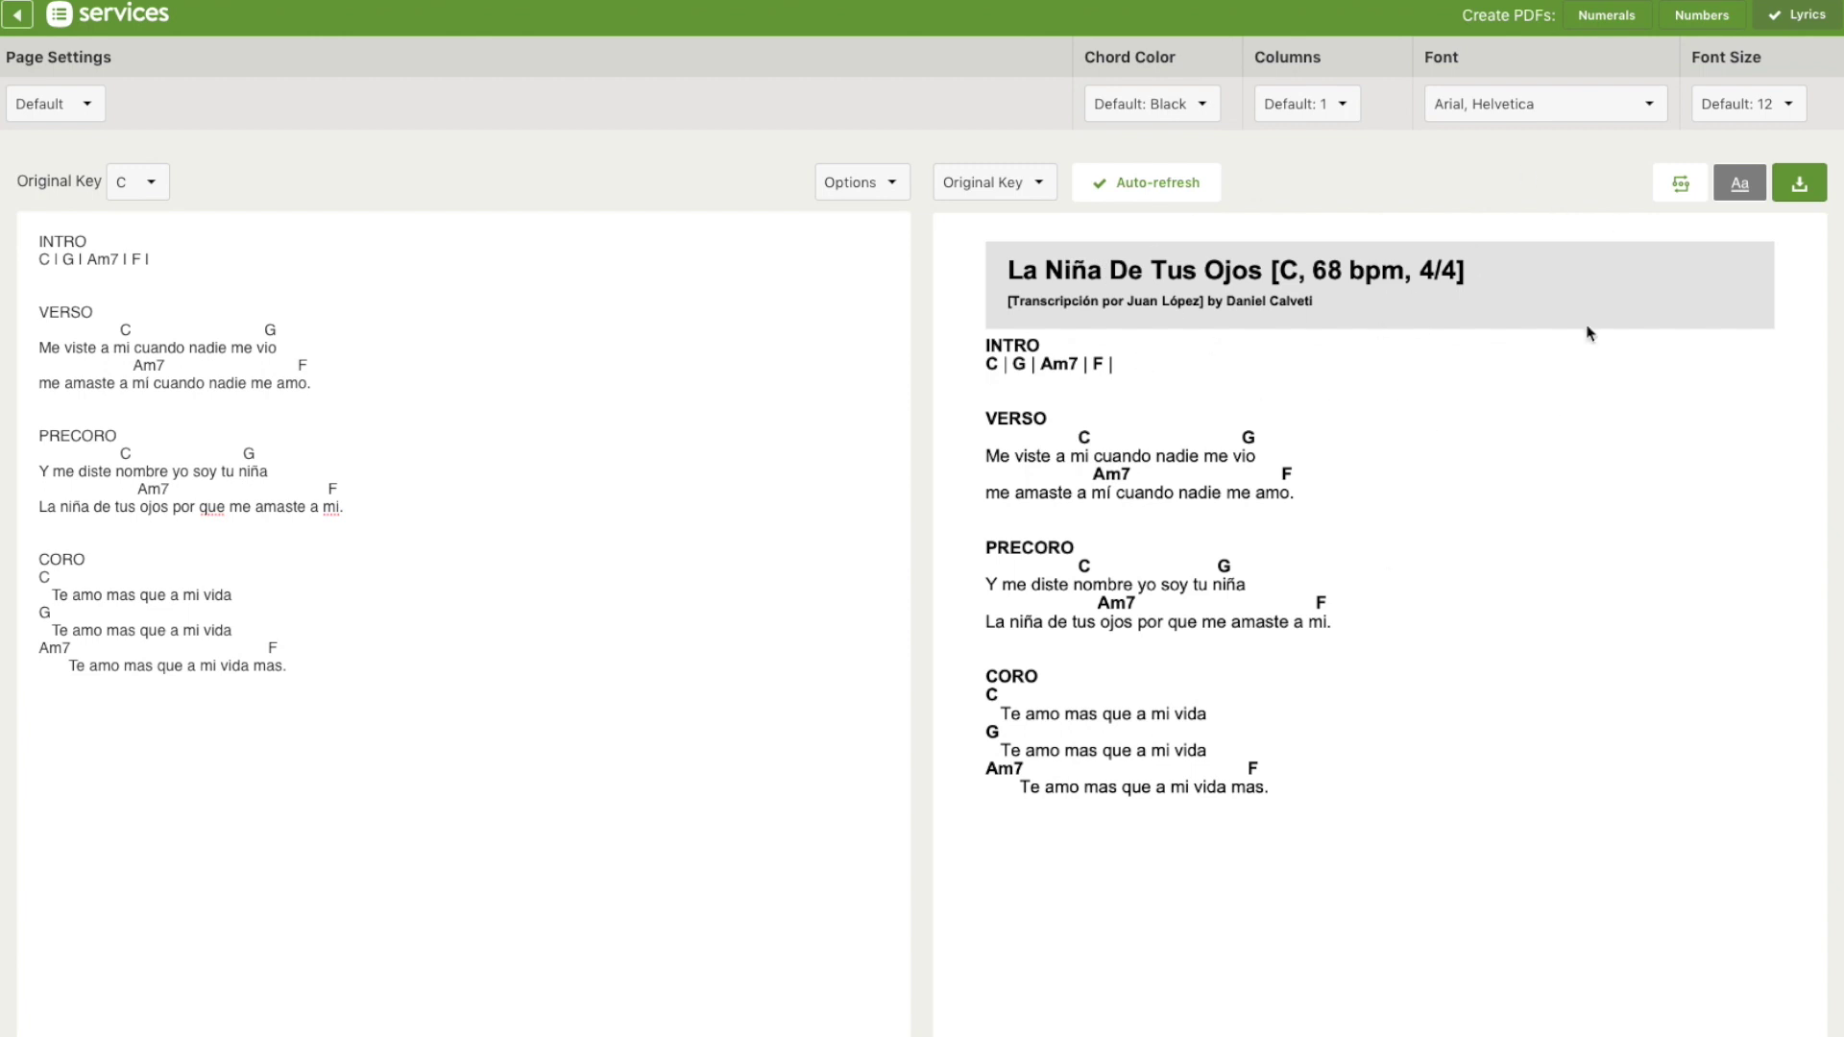
click(143, 188)
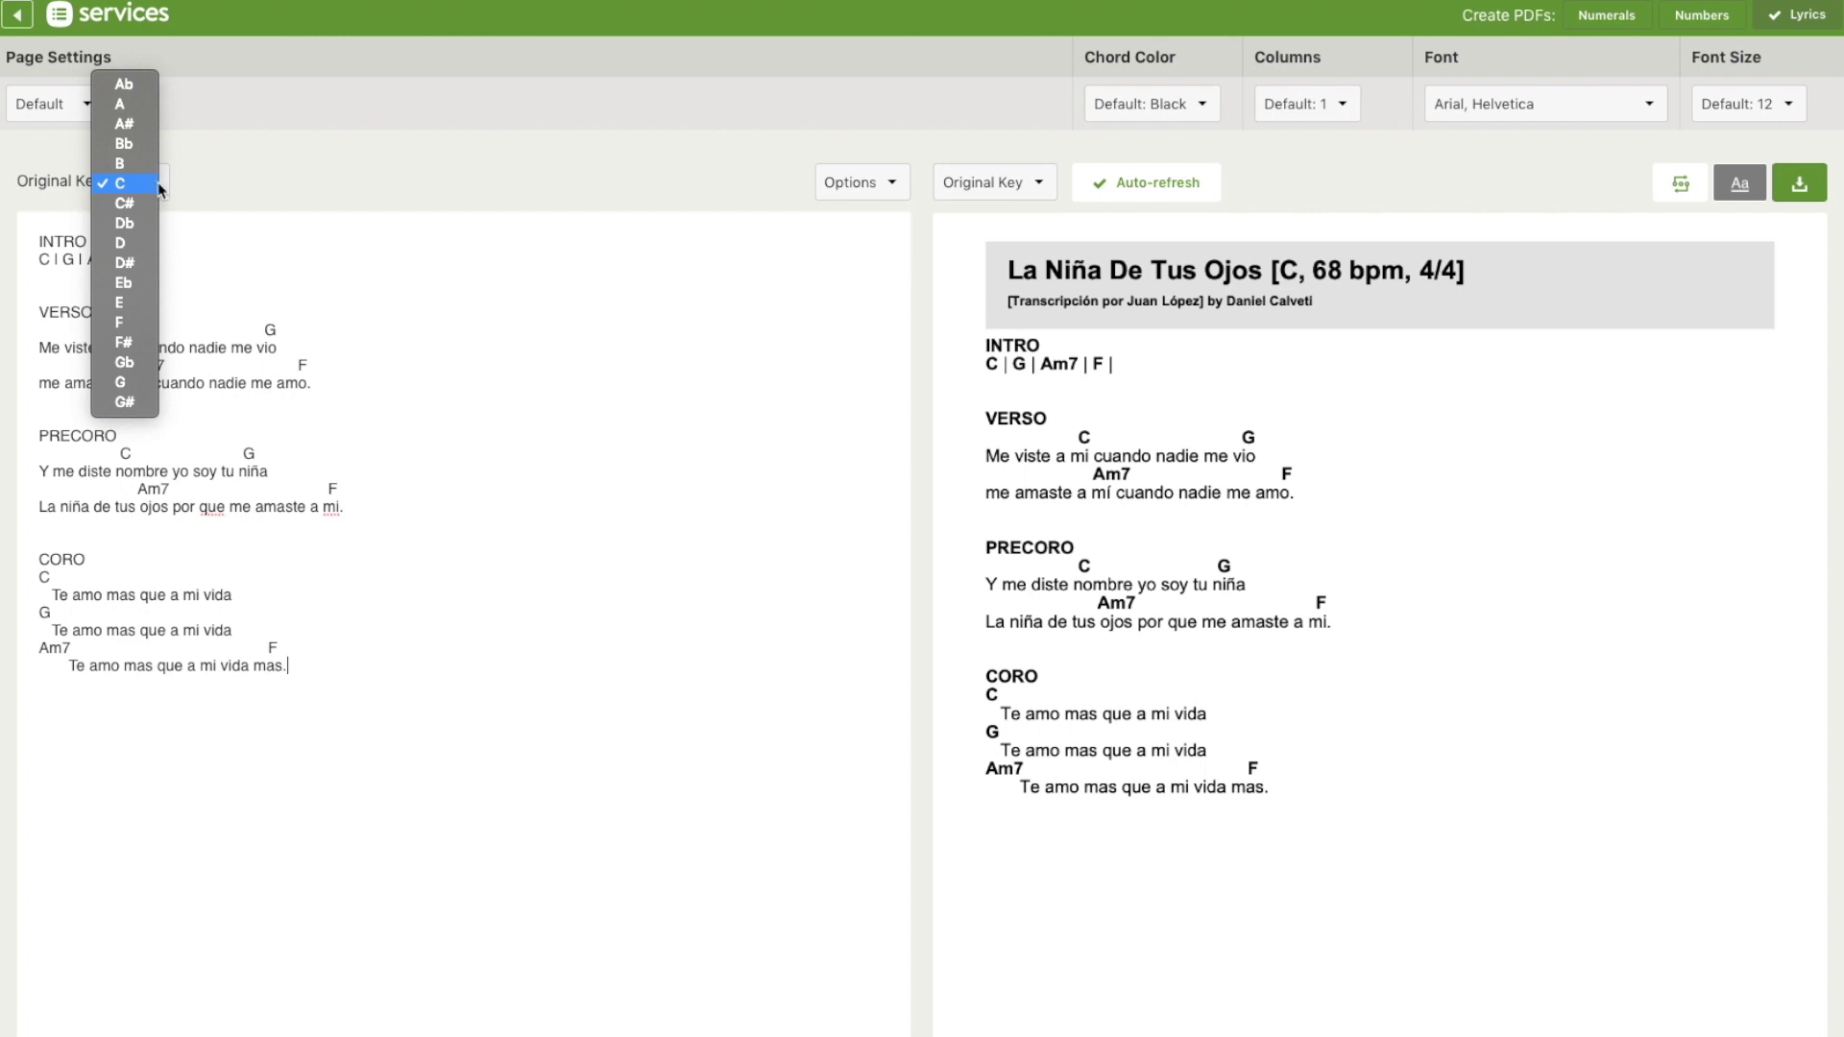
click(205, 251)
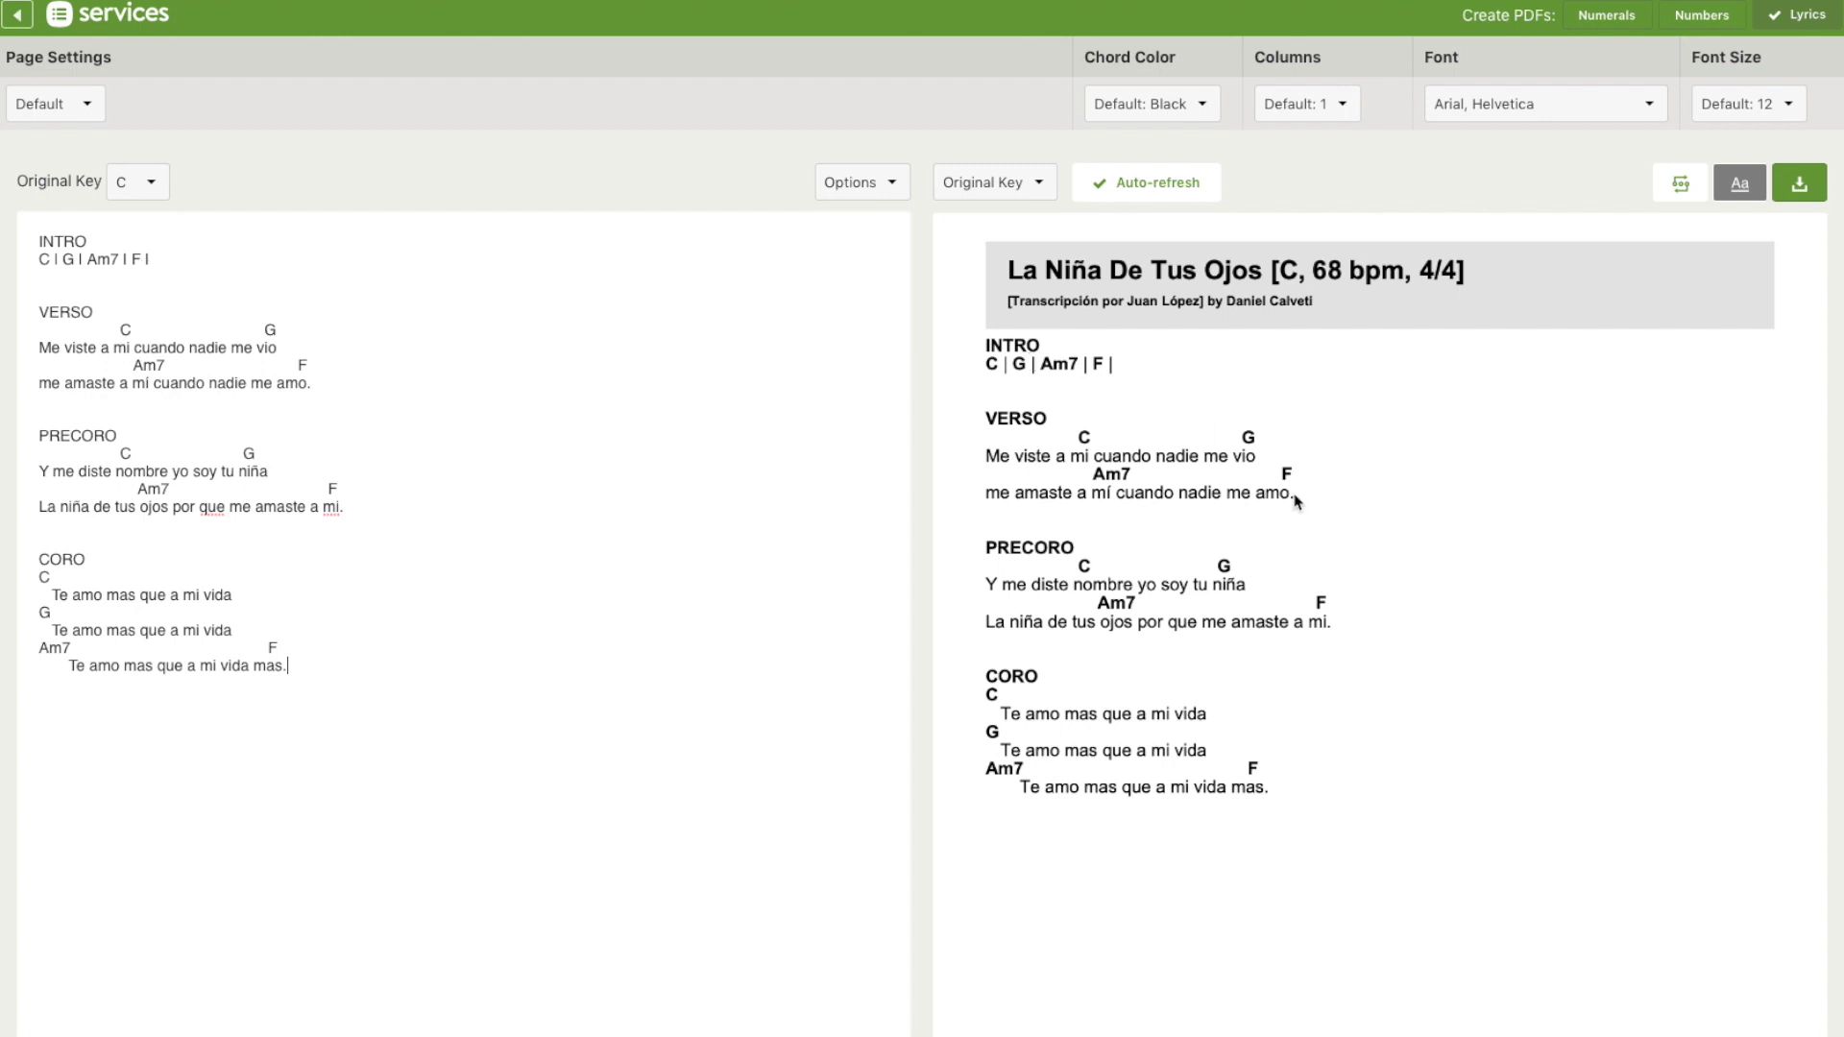
click(490, 453)
Step: Set the chord chart's font size to 15 and check the enlarged layout of the whole preview page
click(1755, 106)
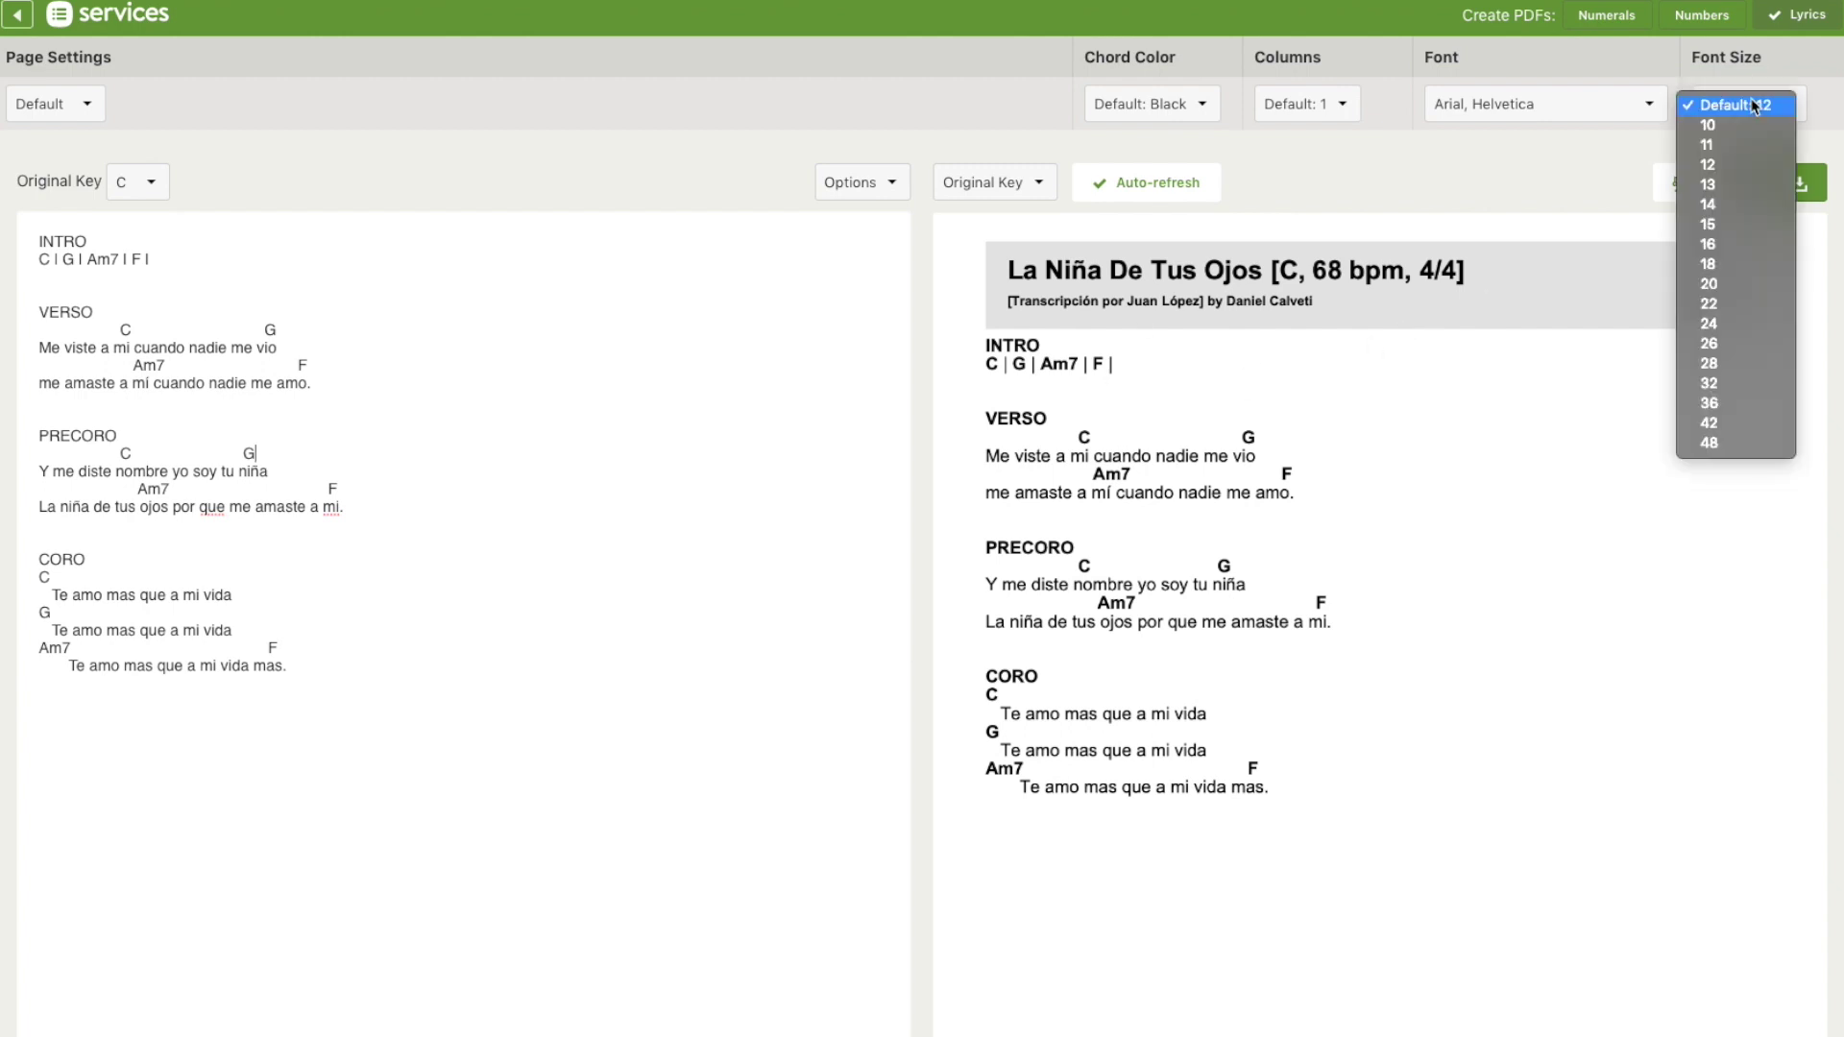
click(1726, 224)
scroll(1455, 570, down, 5)
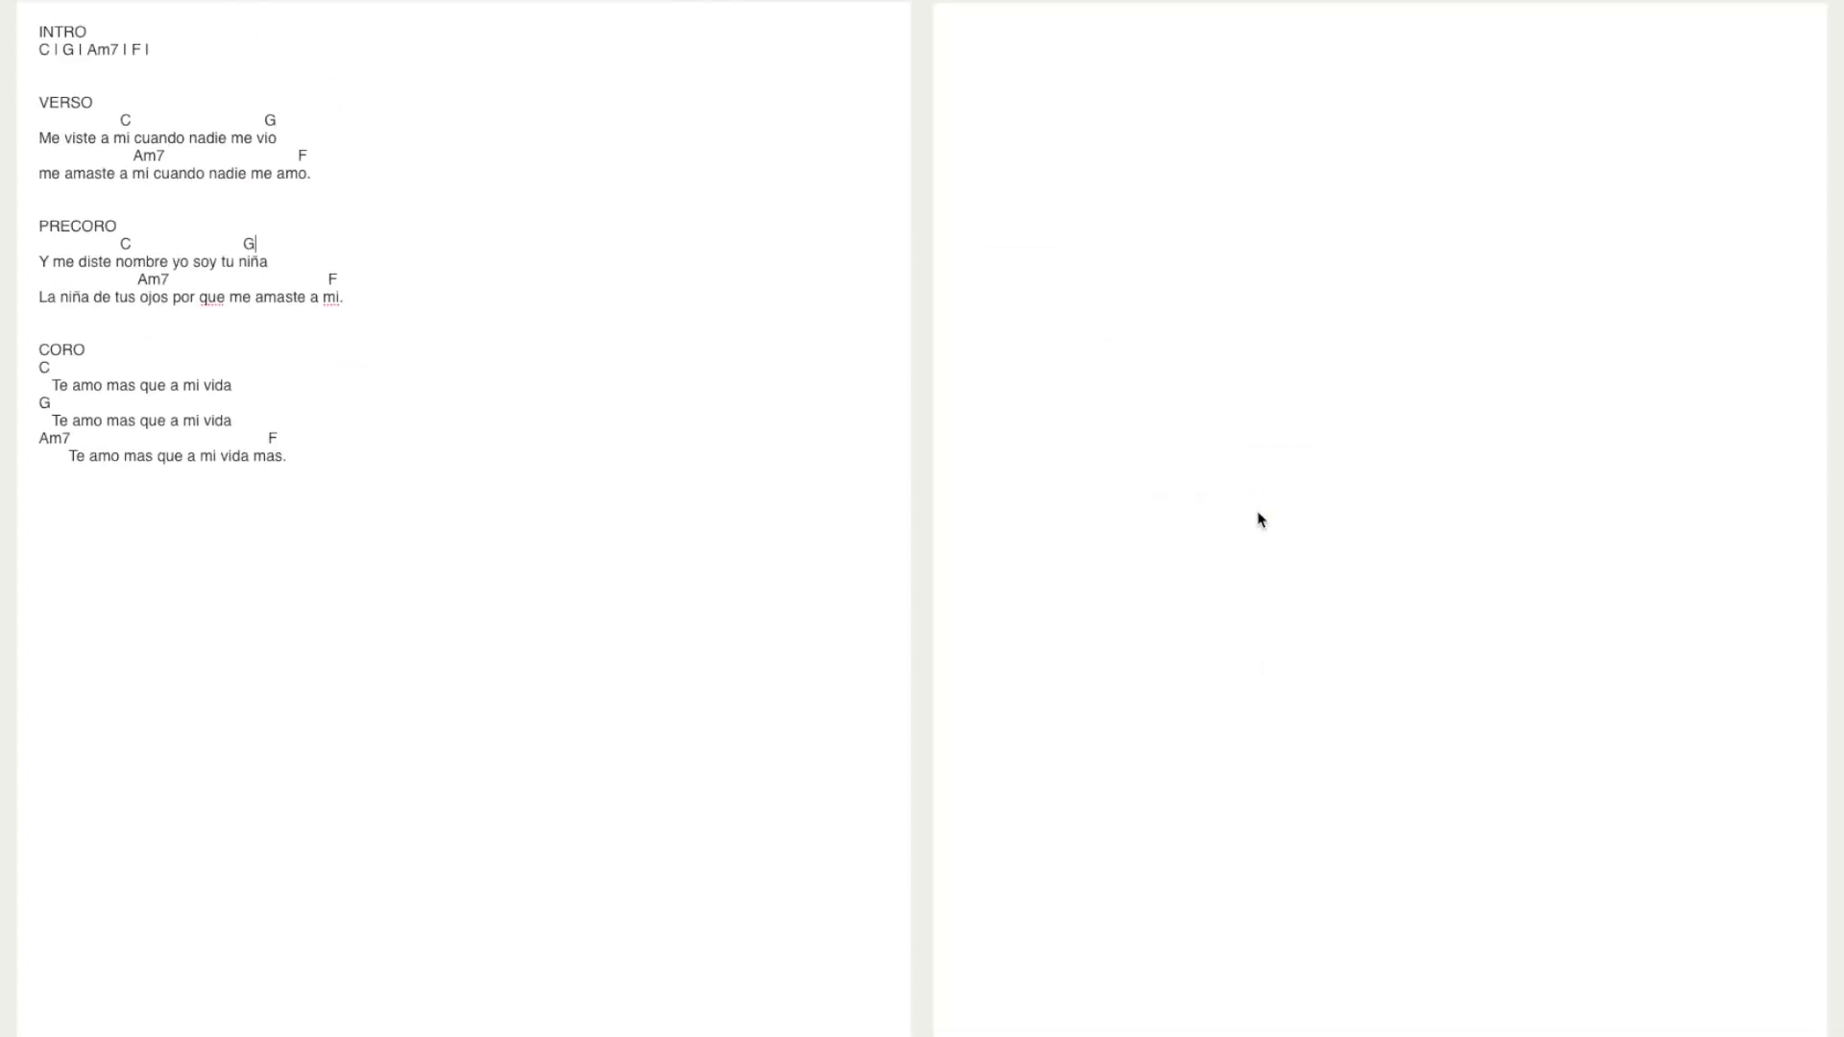
scroll(1261, 520, up, 3)
scroll(1259, 750, down, 3)
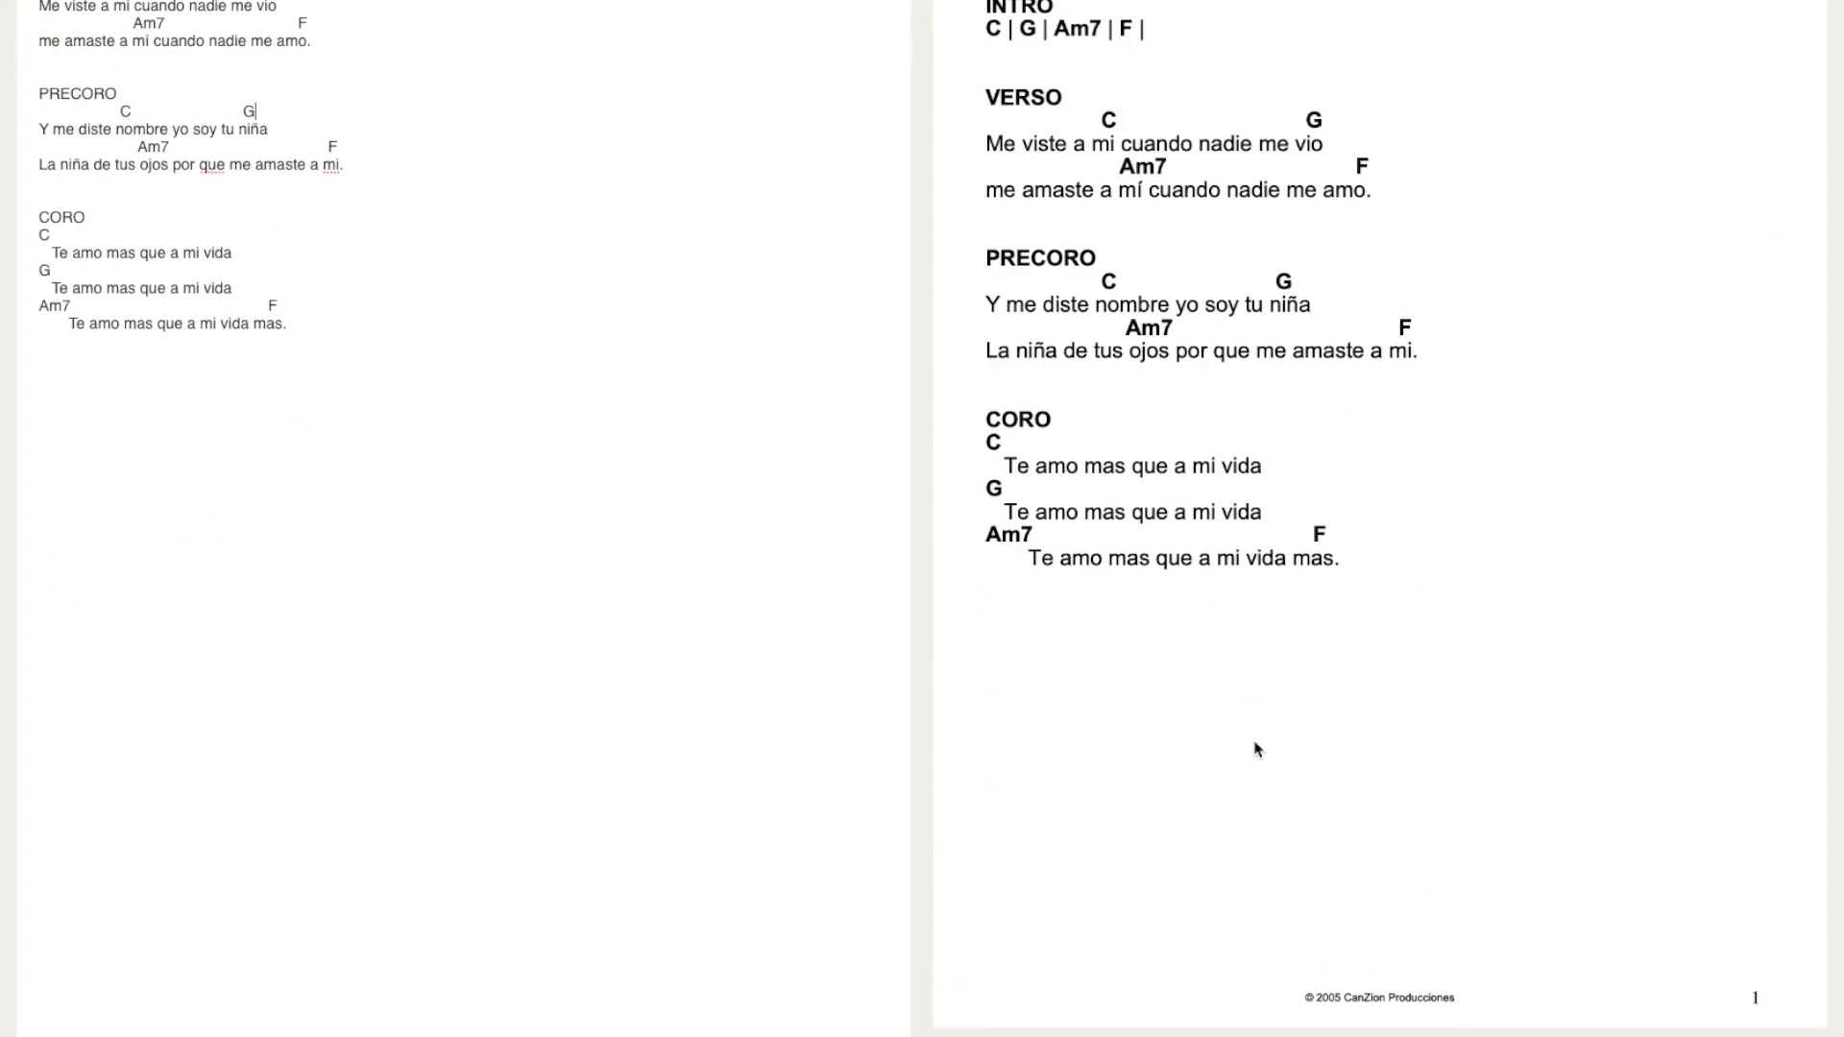
scroll(1256, 747, up, 4)
scroll(1340, 598, up, 1)
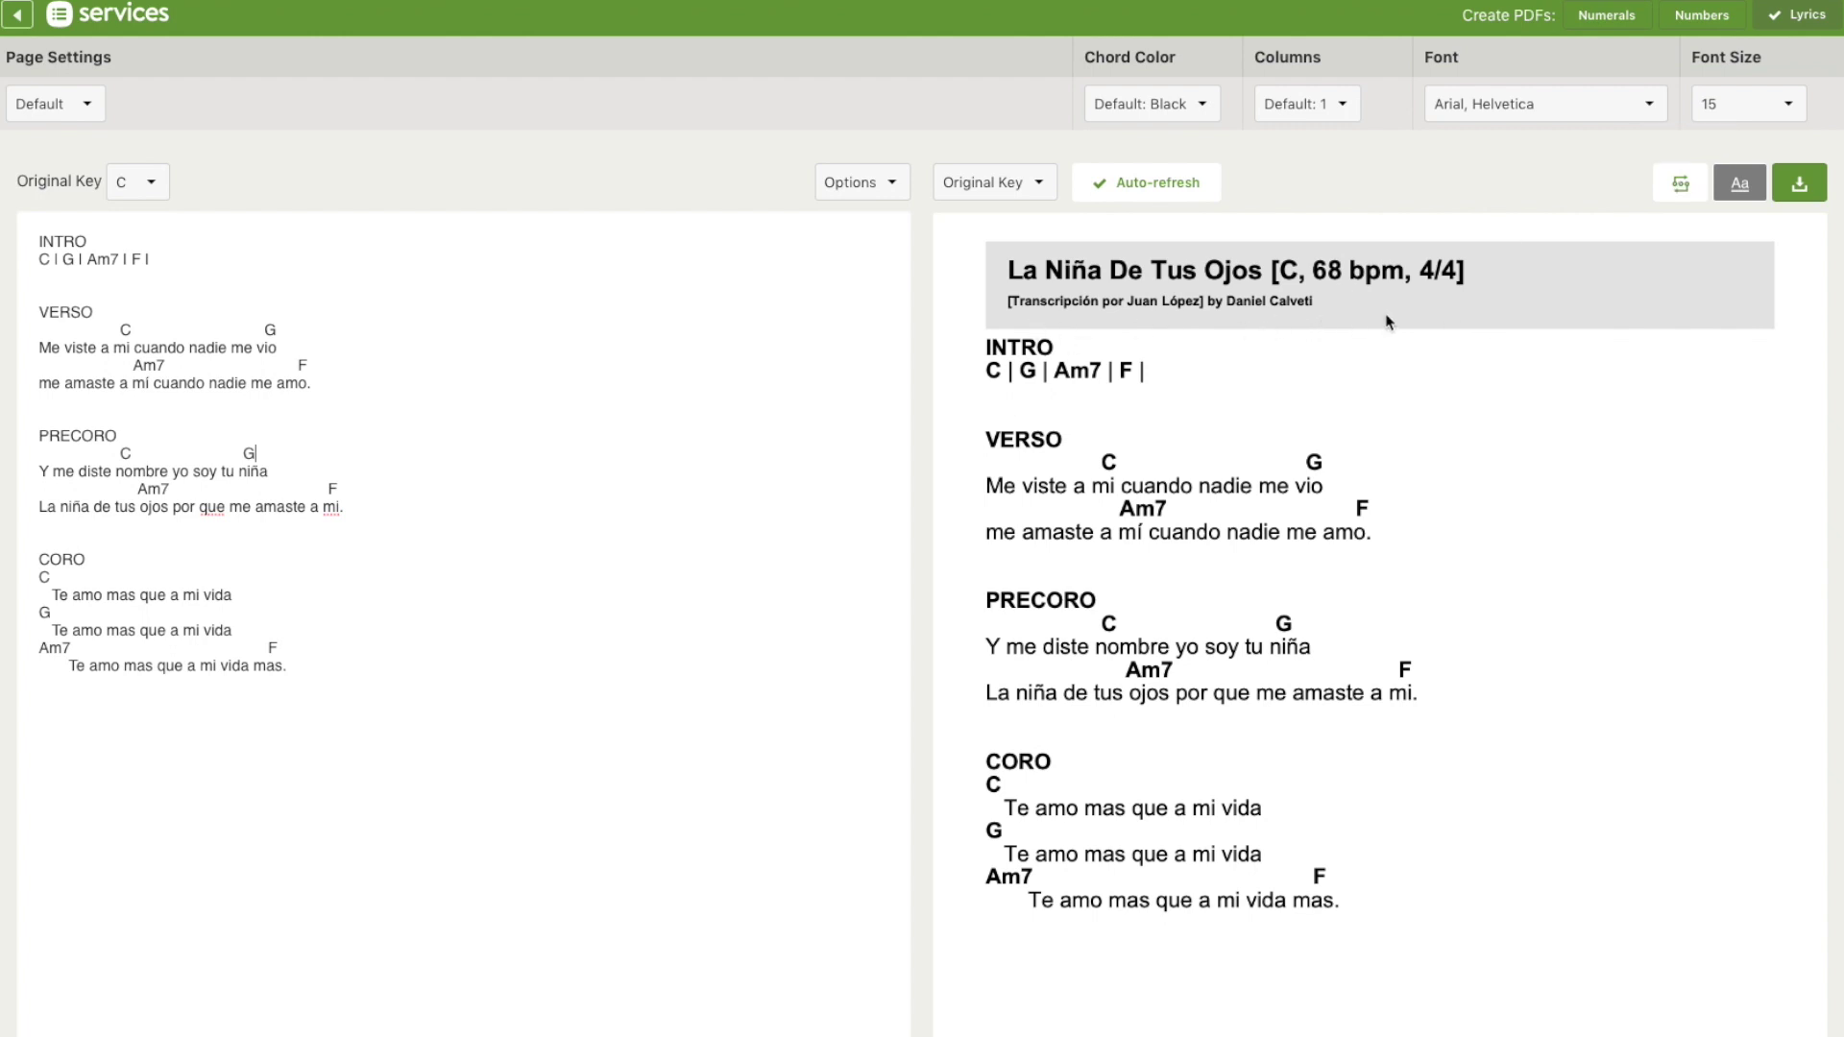
Step: Add the custom section labels Verso, Coro and Pre-coro to the song's sequence labels
click(1683, 185)
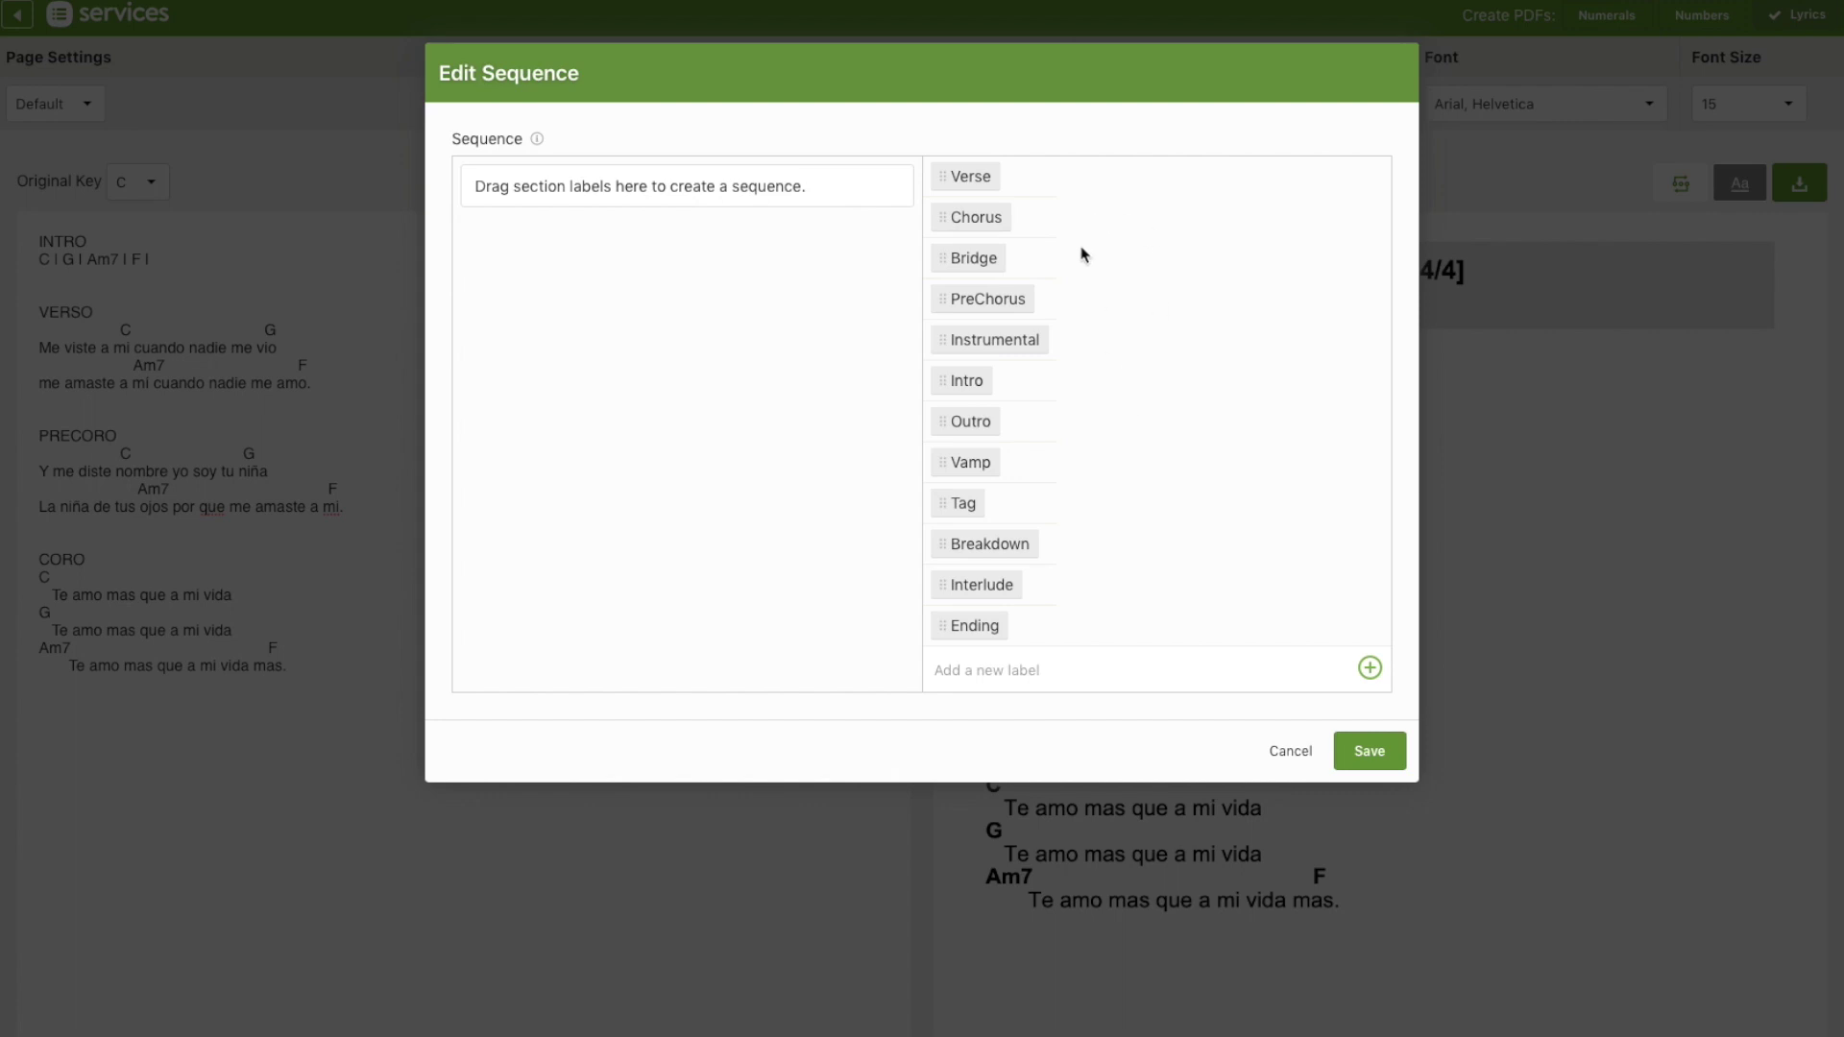
click(1015, 671)
text(Verso)
click(1369, 667)
text(Coro)
click(1370, 709)
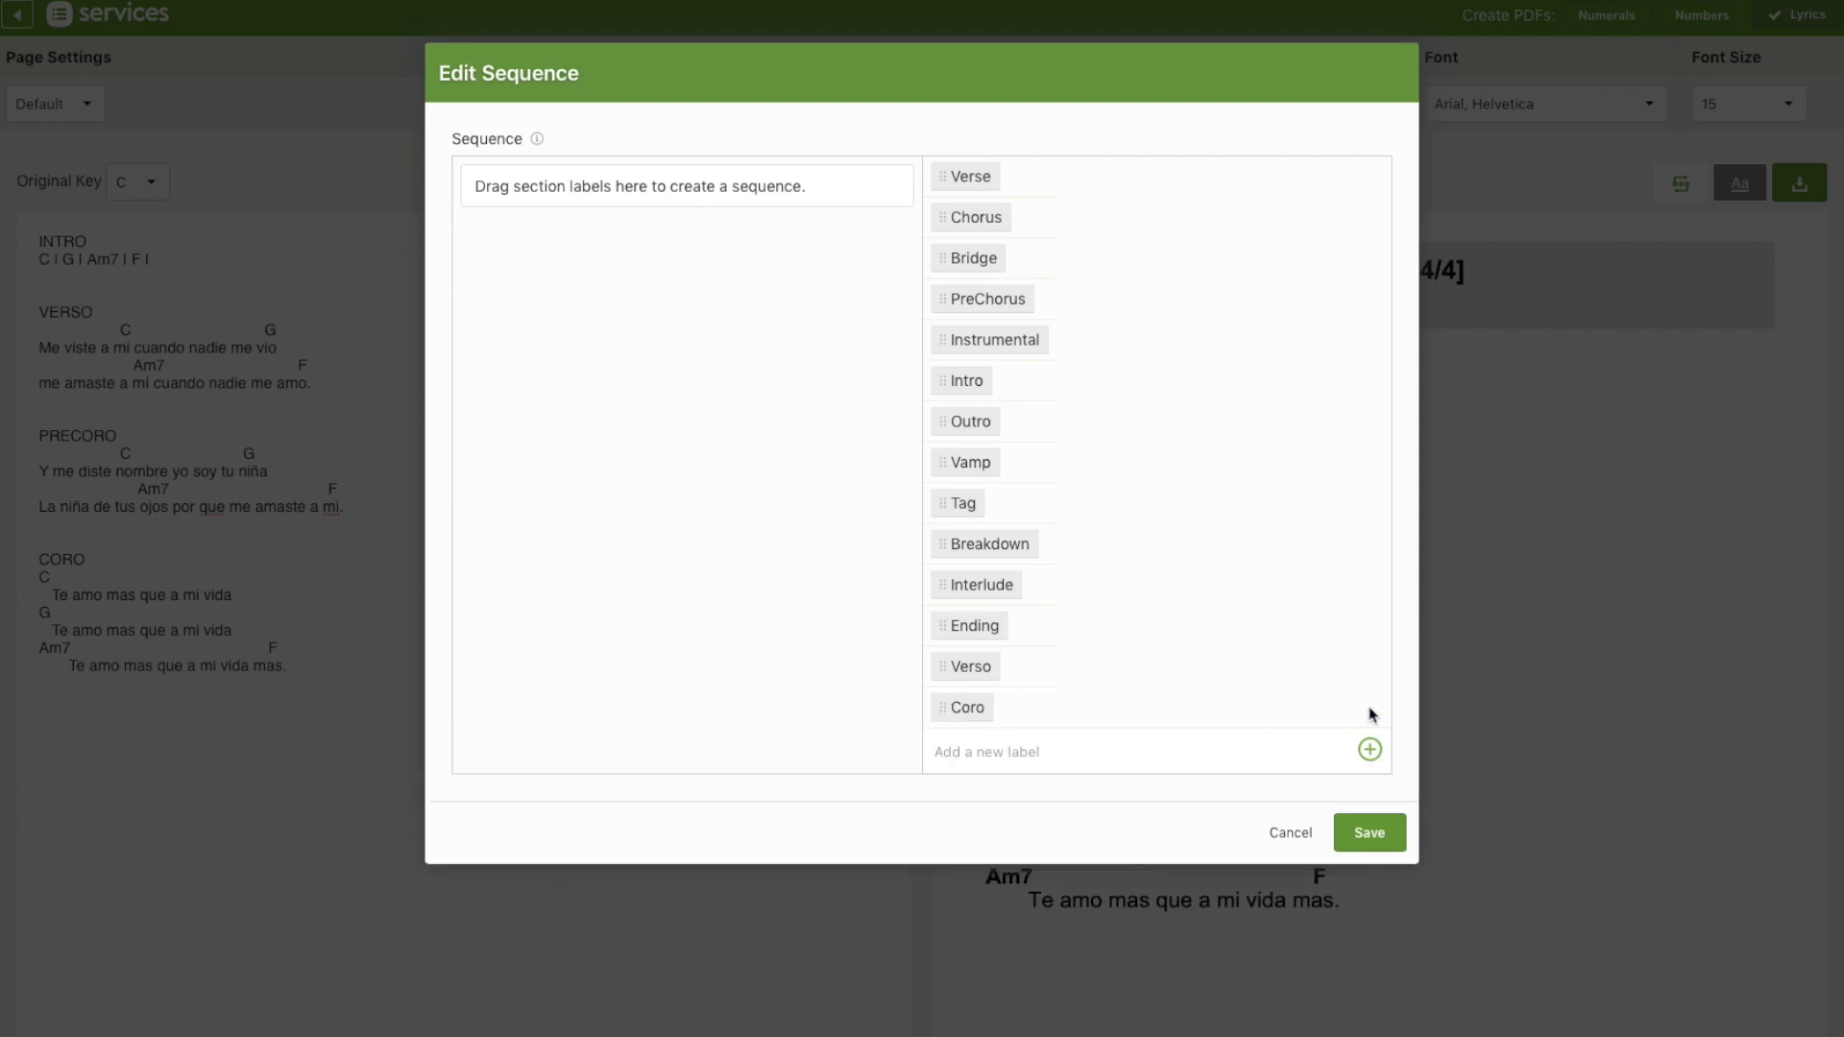
text(Pre-coro)
click(1369, 750)
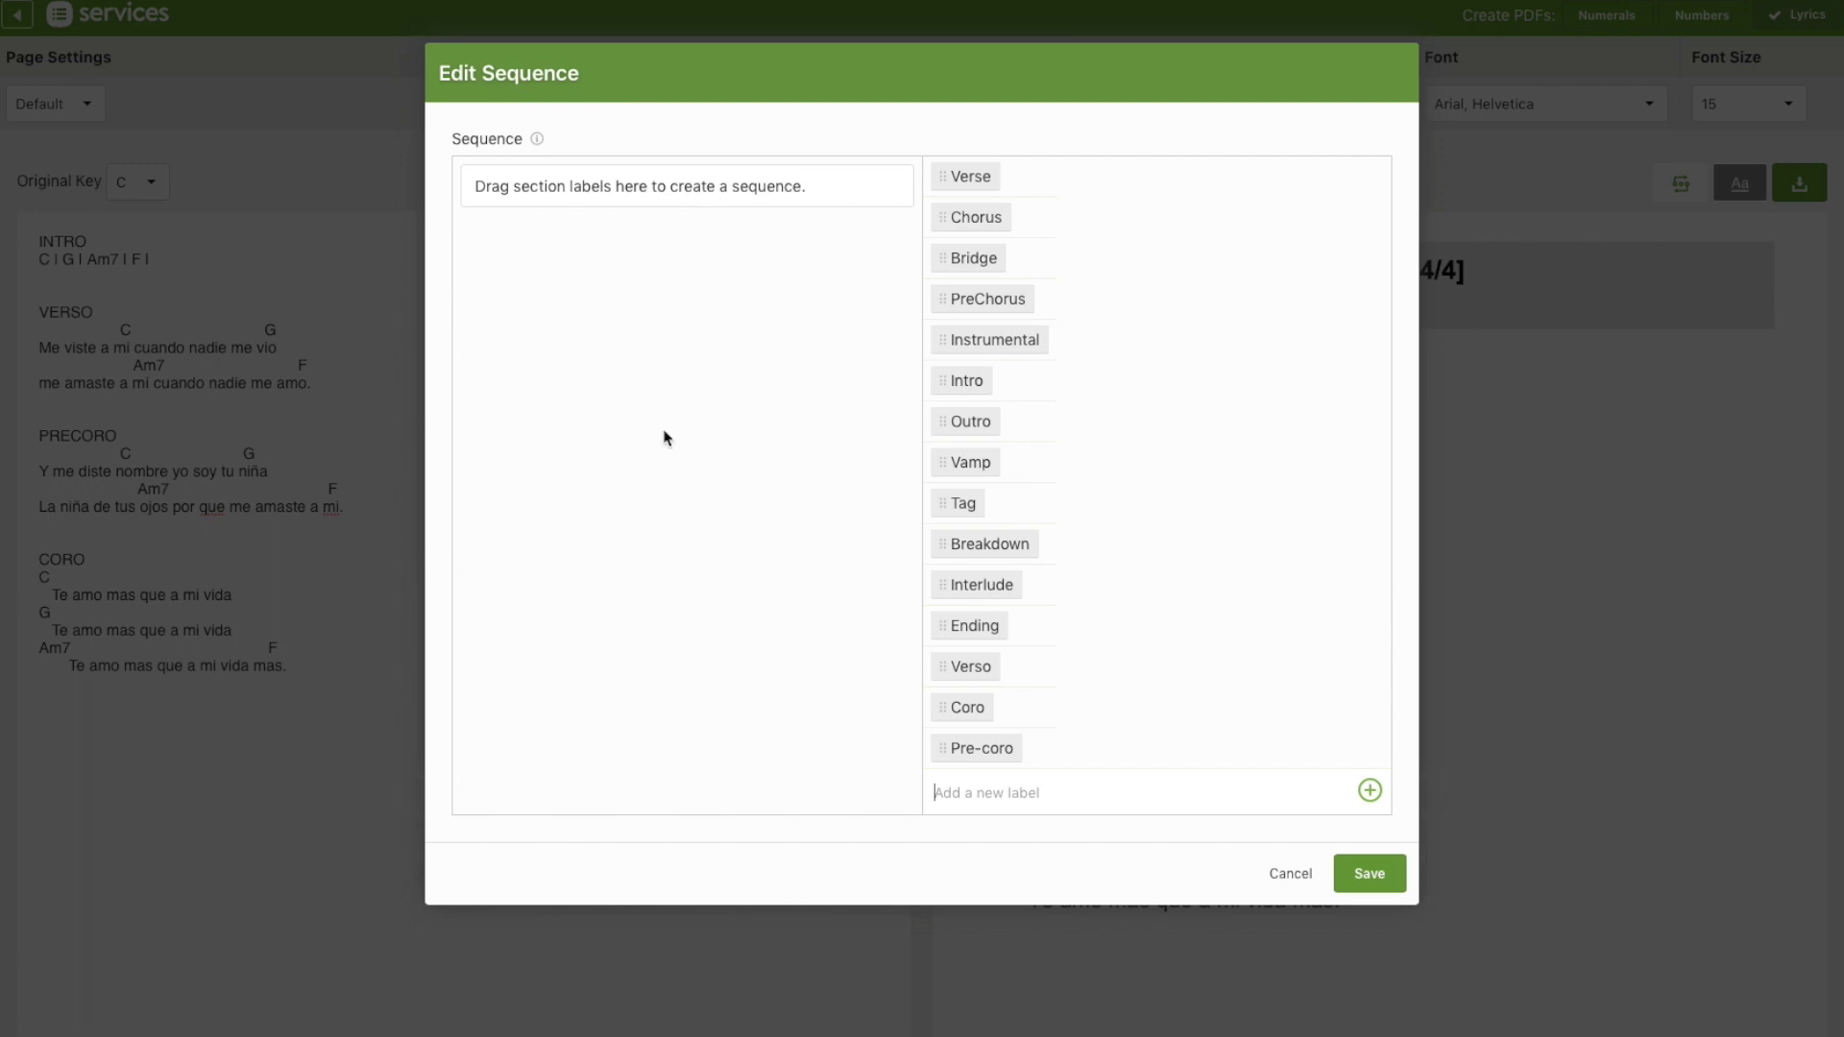
Step: Build a song sequence of Intro twice, Verso twice, Pre-coro twice and Coro once
click(968, 381)
click(961, 383)
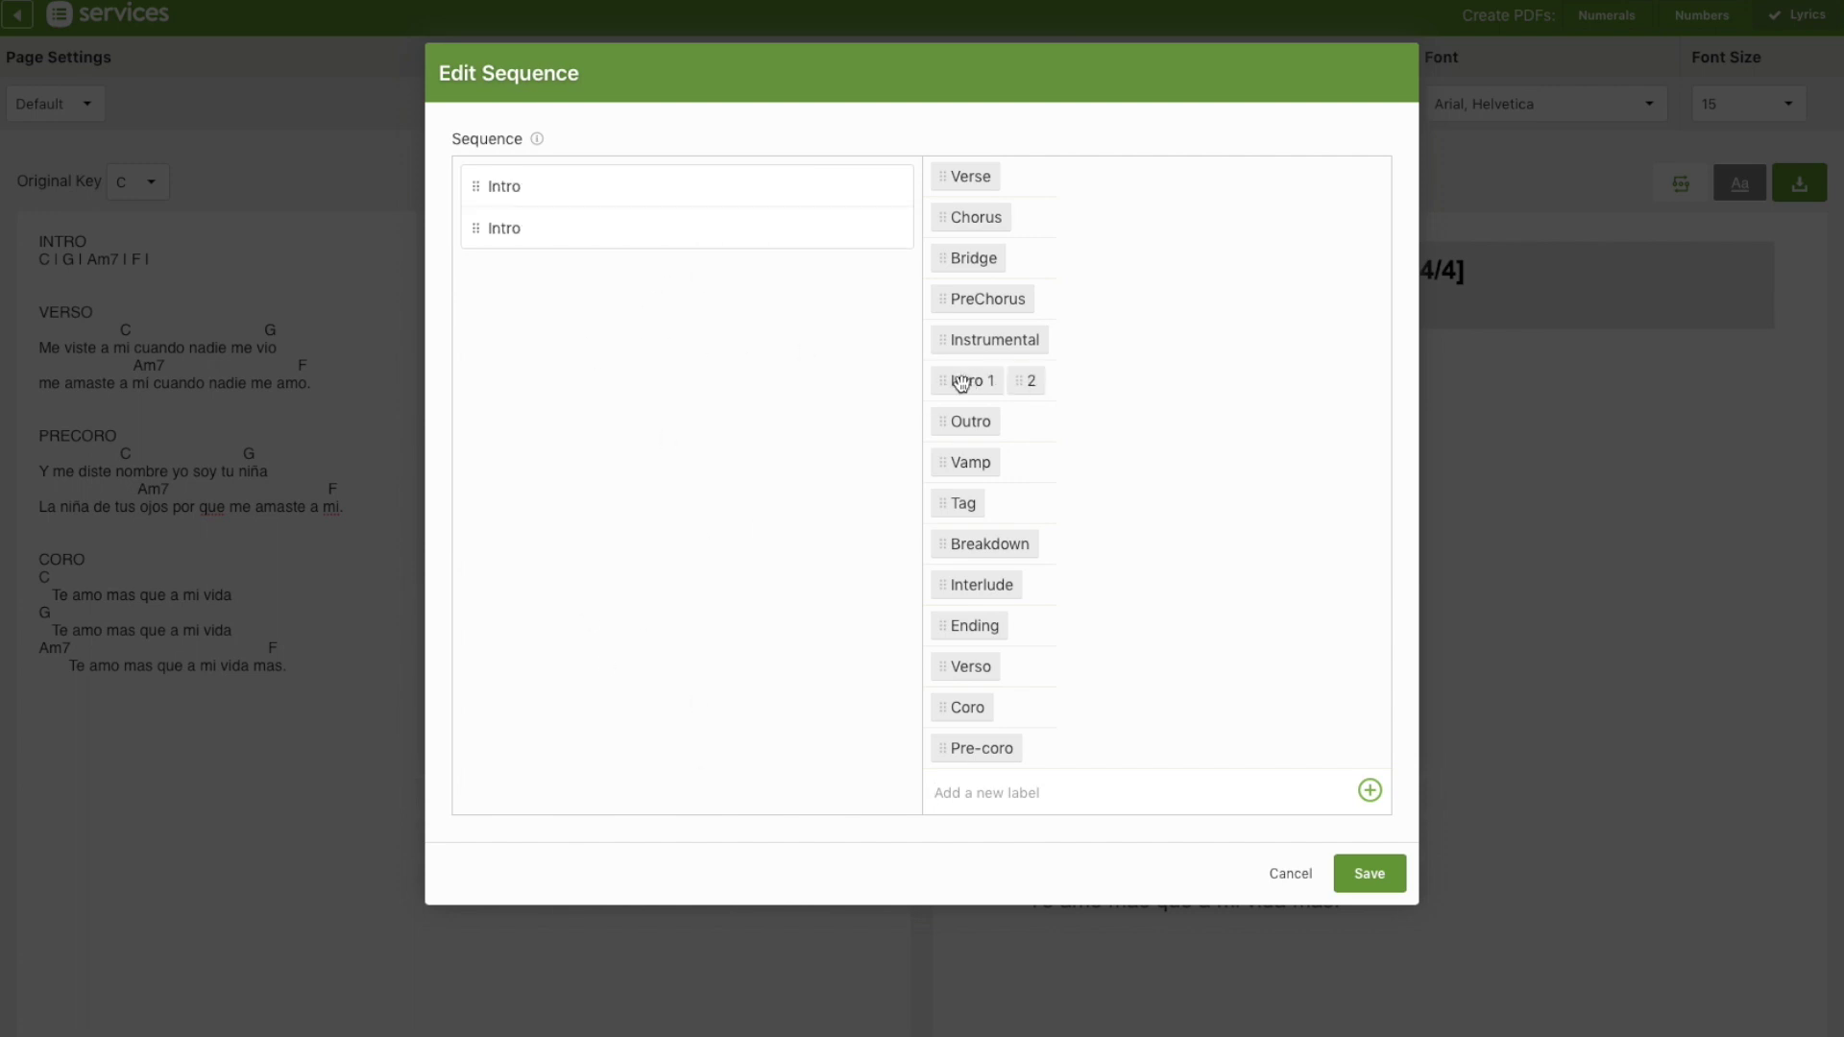
click(965, 669)
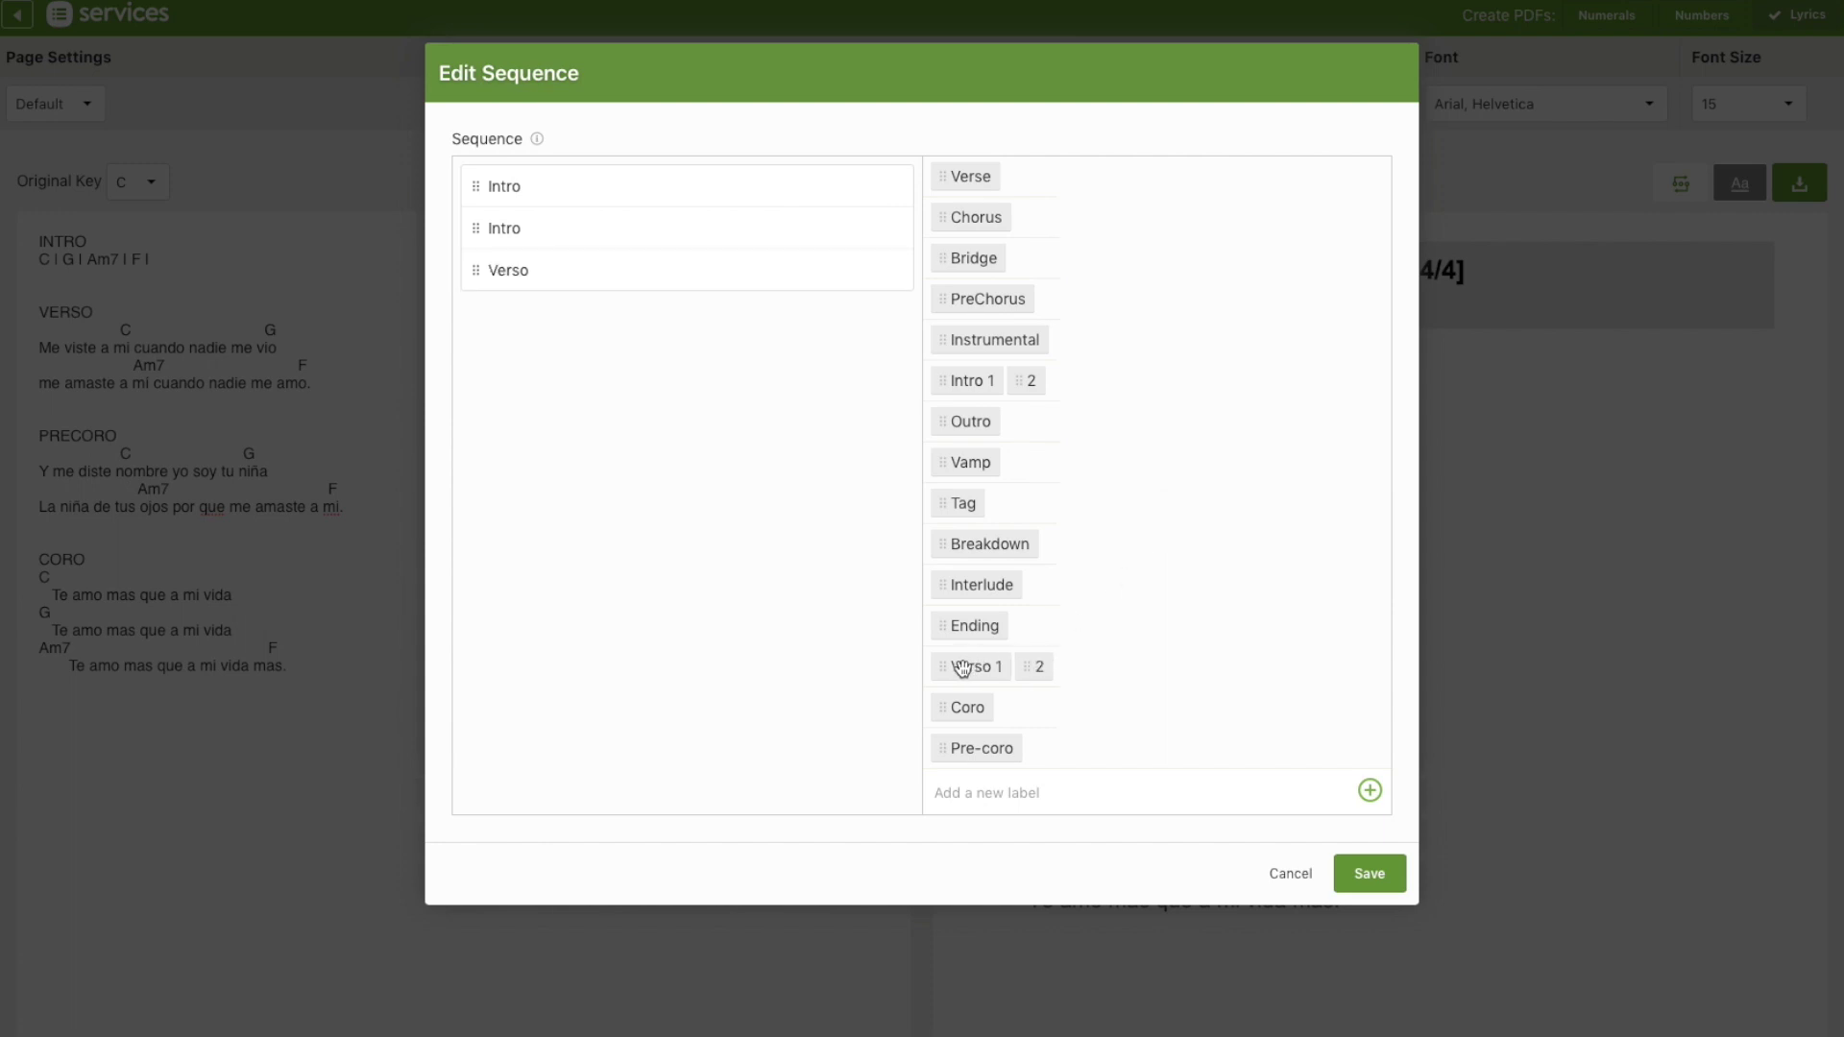
click(979, 669)
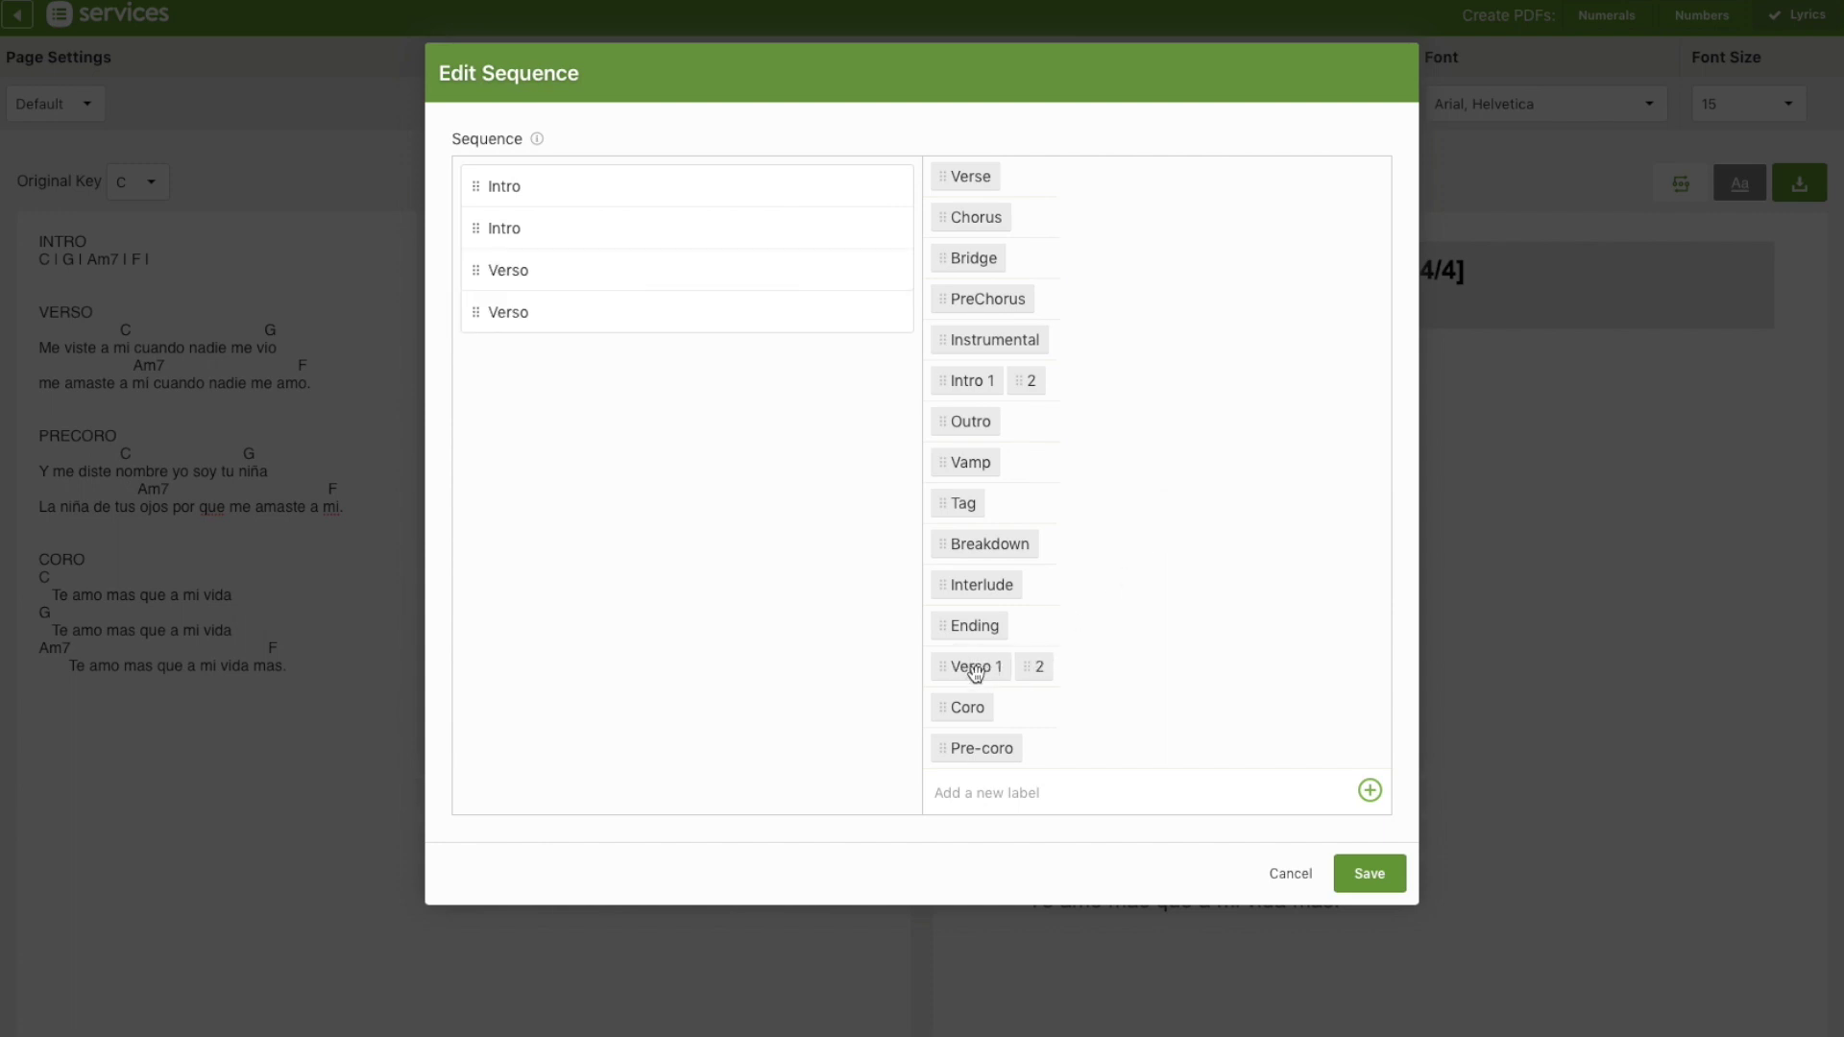
double_click(980, 748)
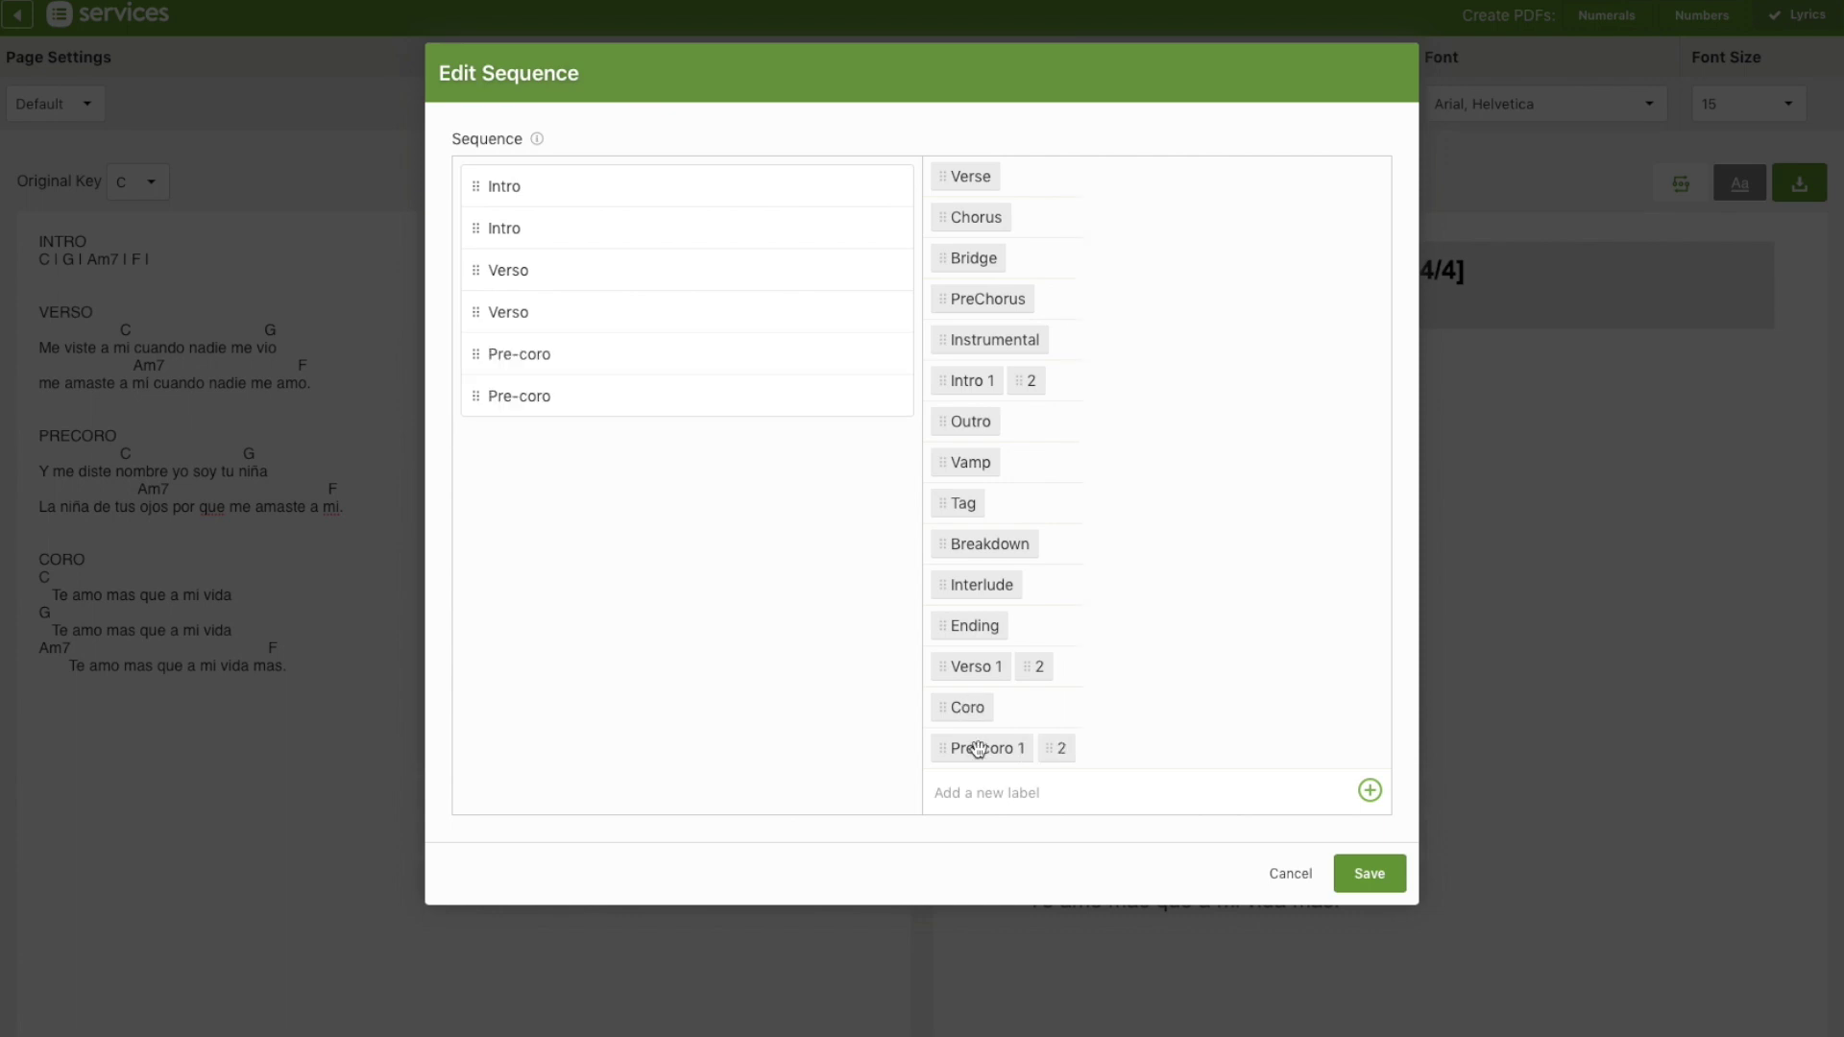
click(968, 709)
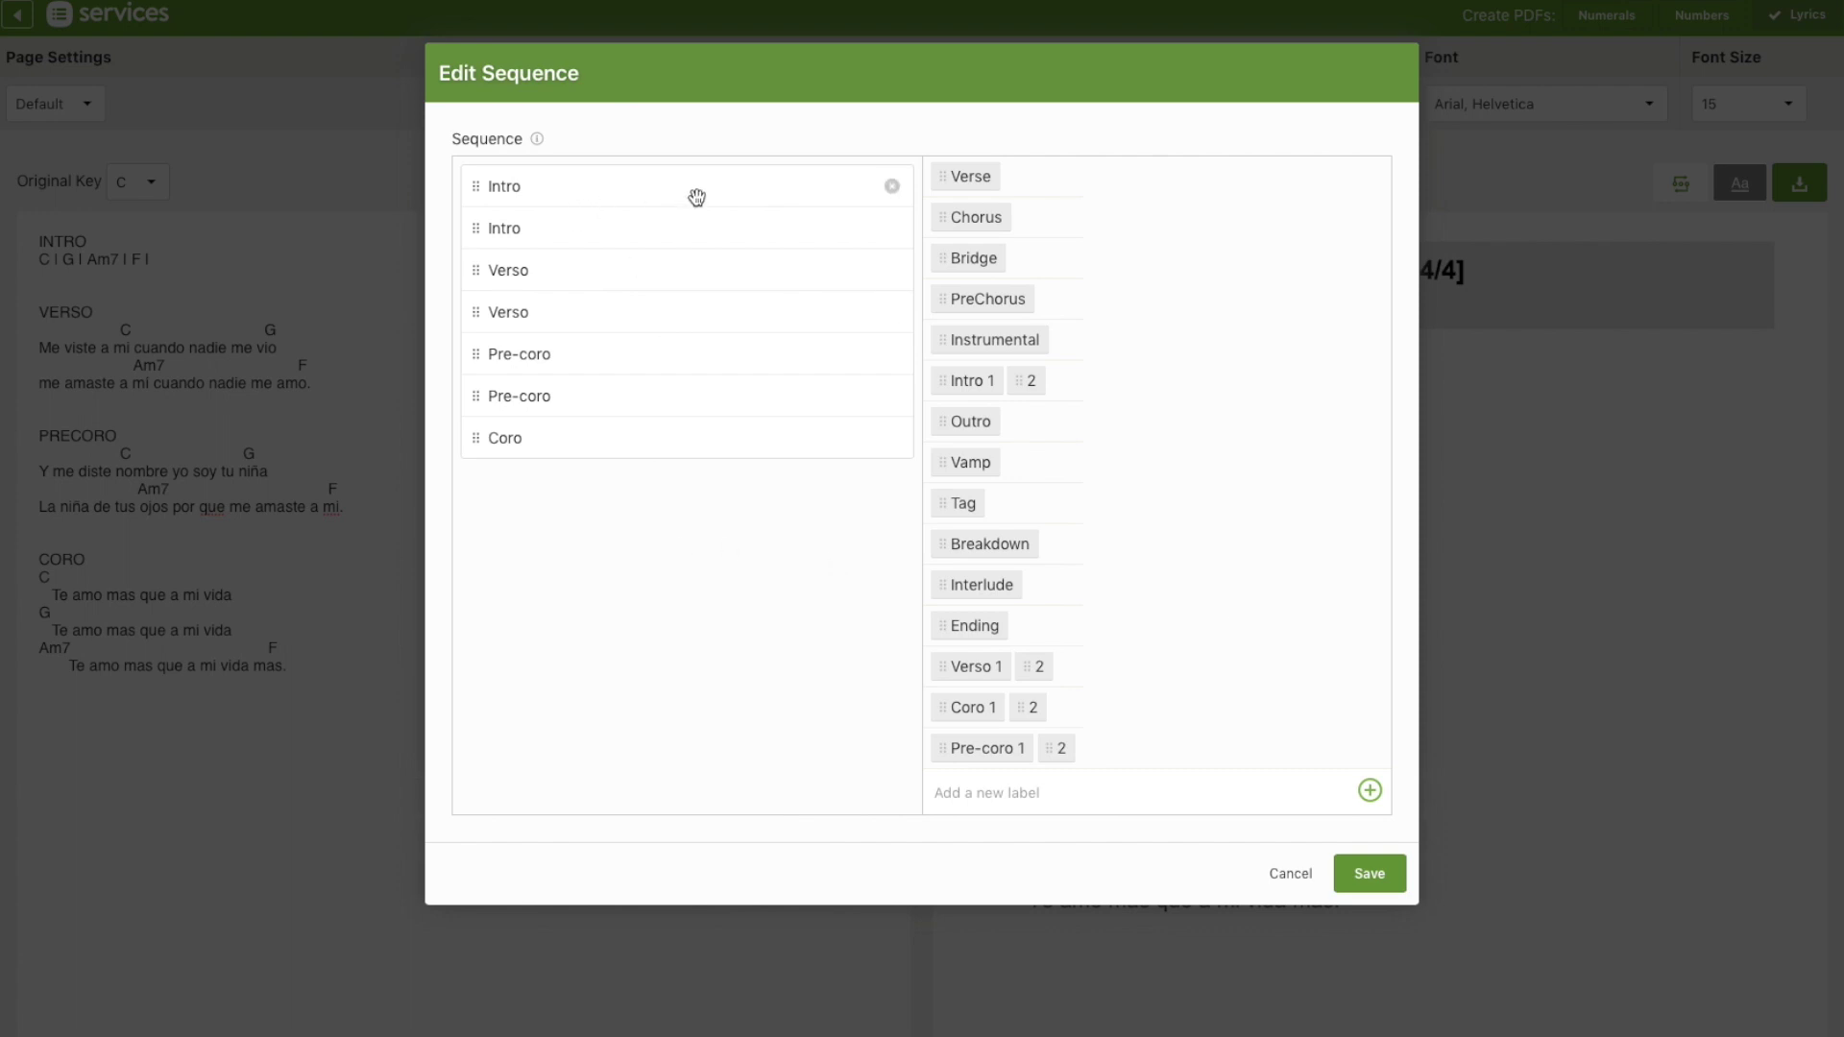
Step: Reduce the sequence to Intro, Verso, Verso, Pre-coro, Coro, save it and check it in the chart header
click(892, 187)
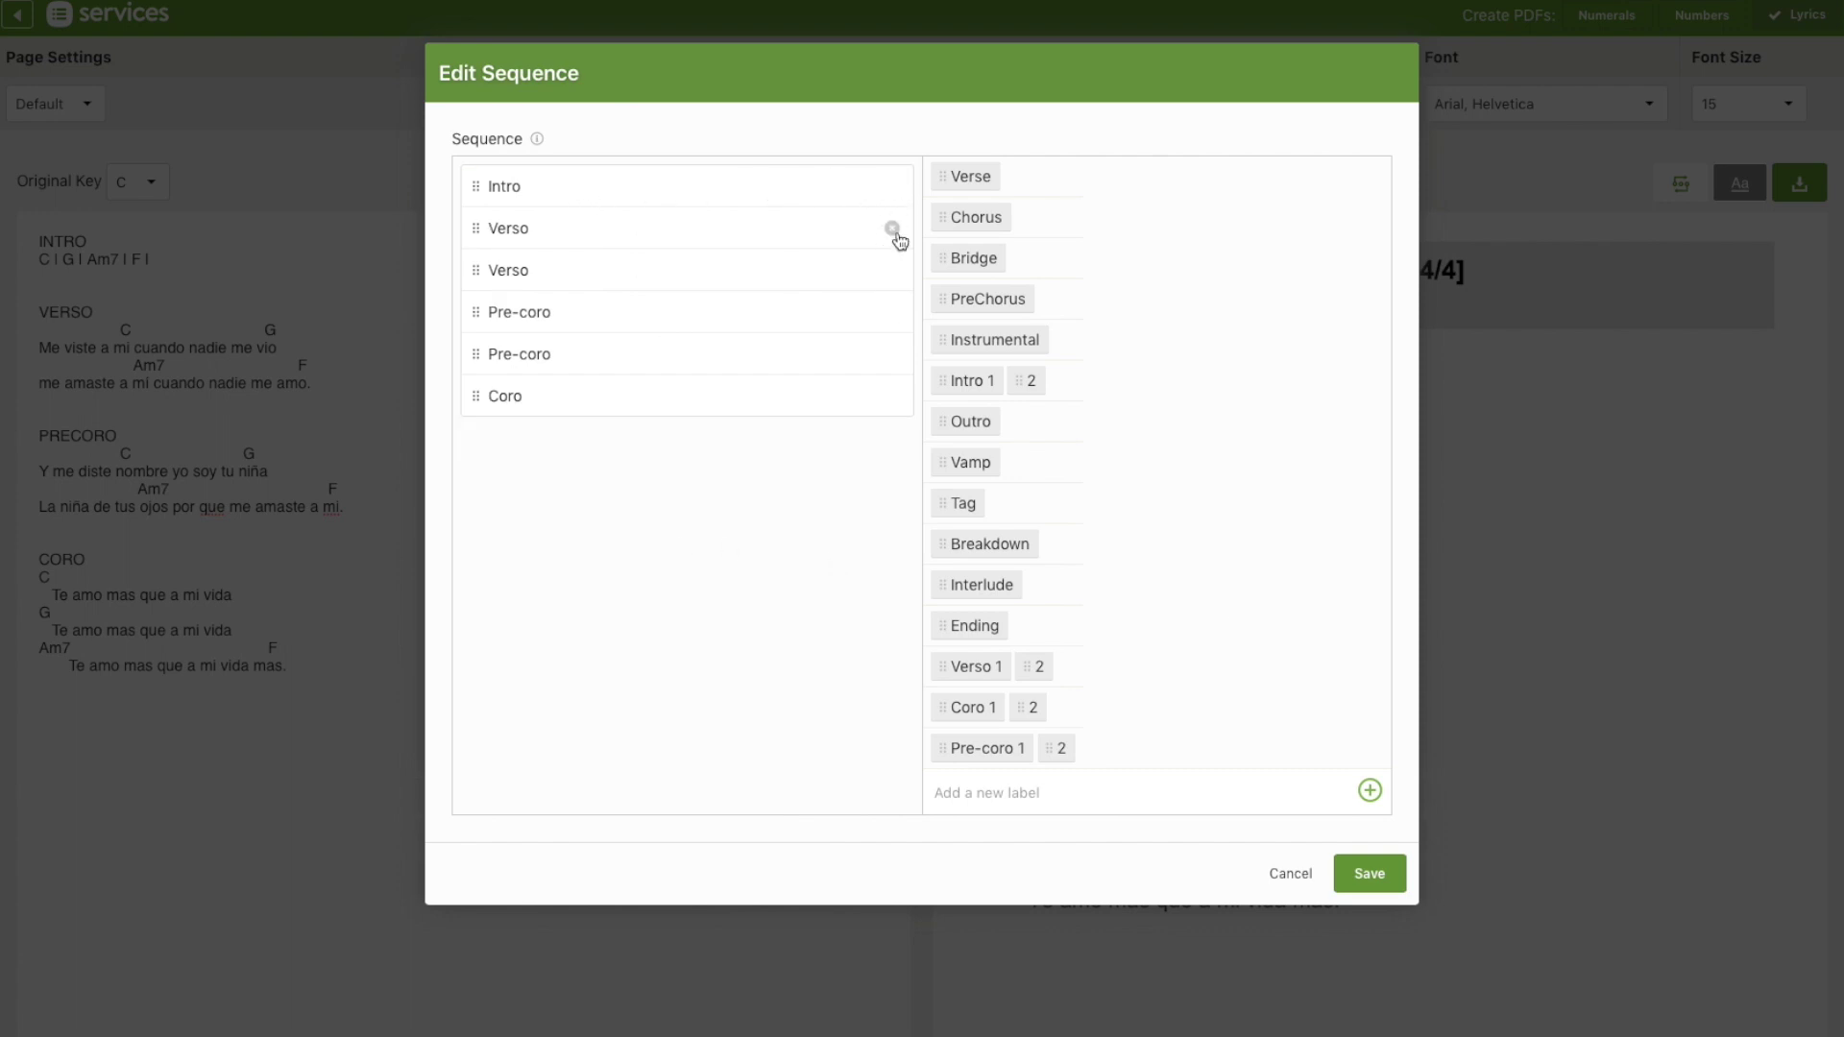
click(893, 355)
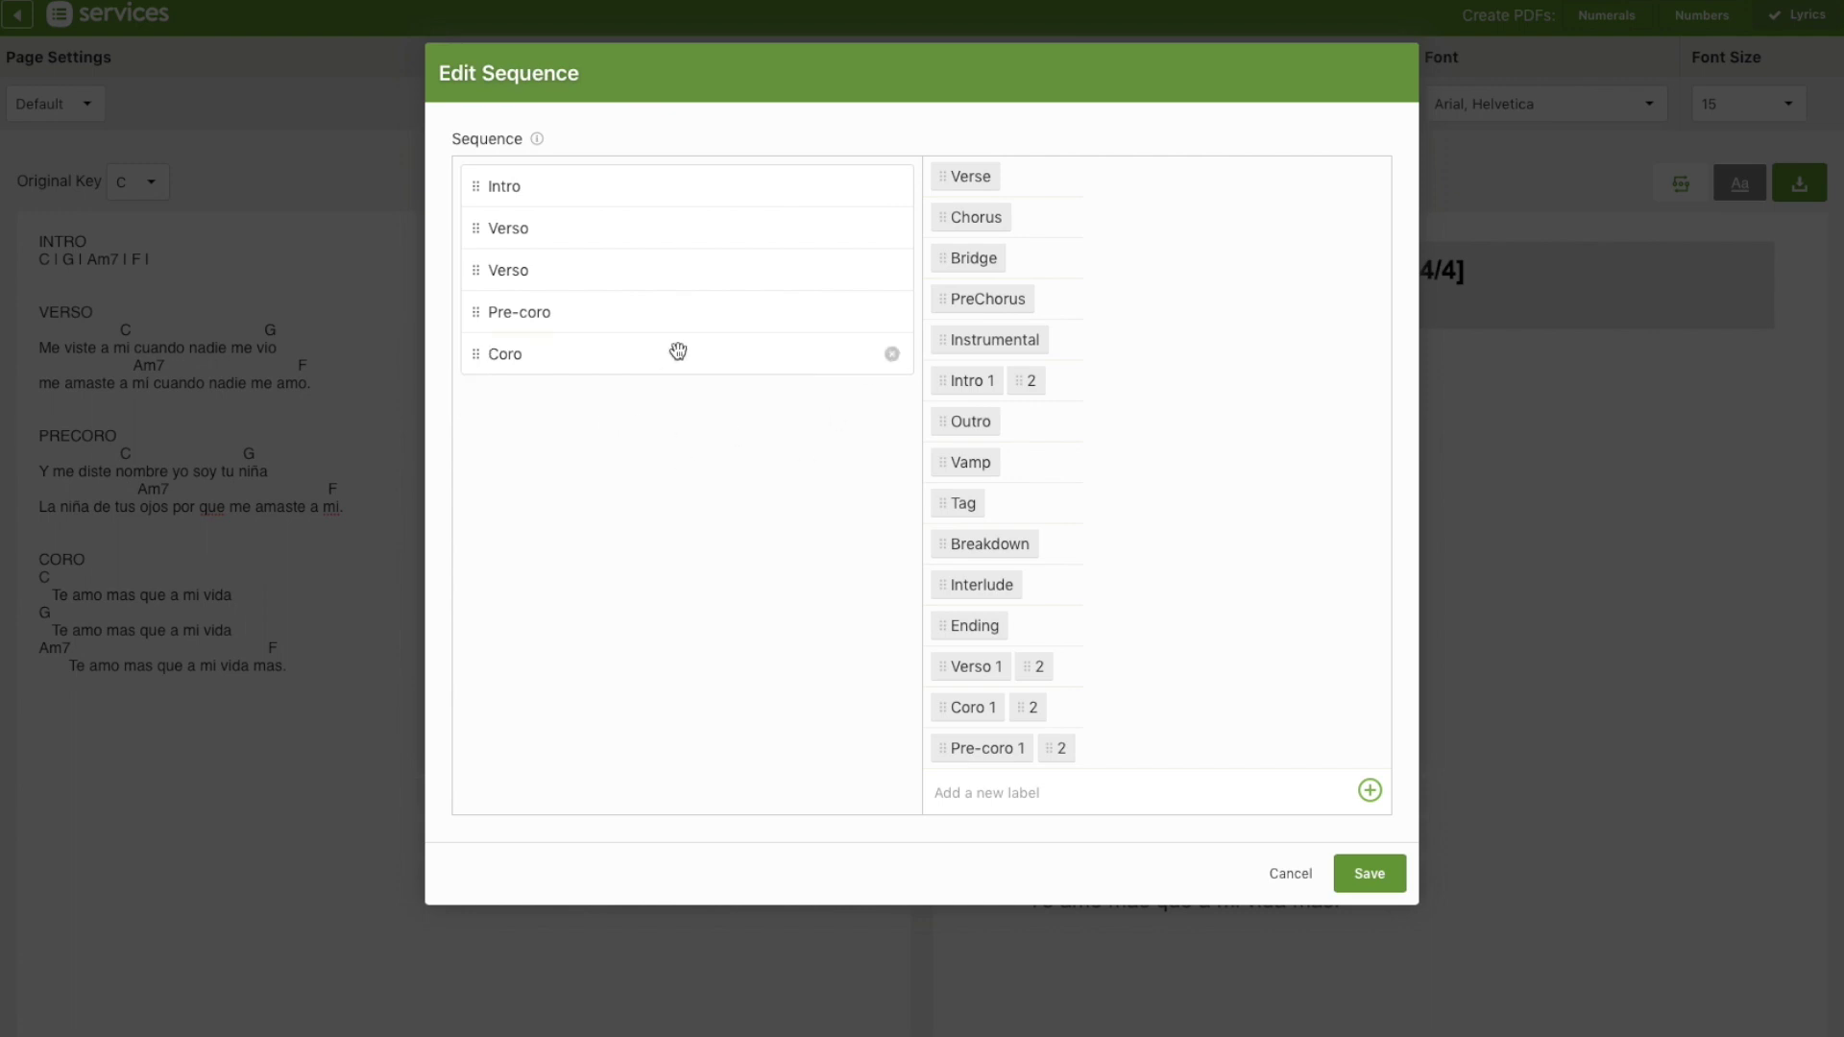
drag(543, 230, 539, 314)
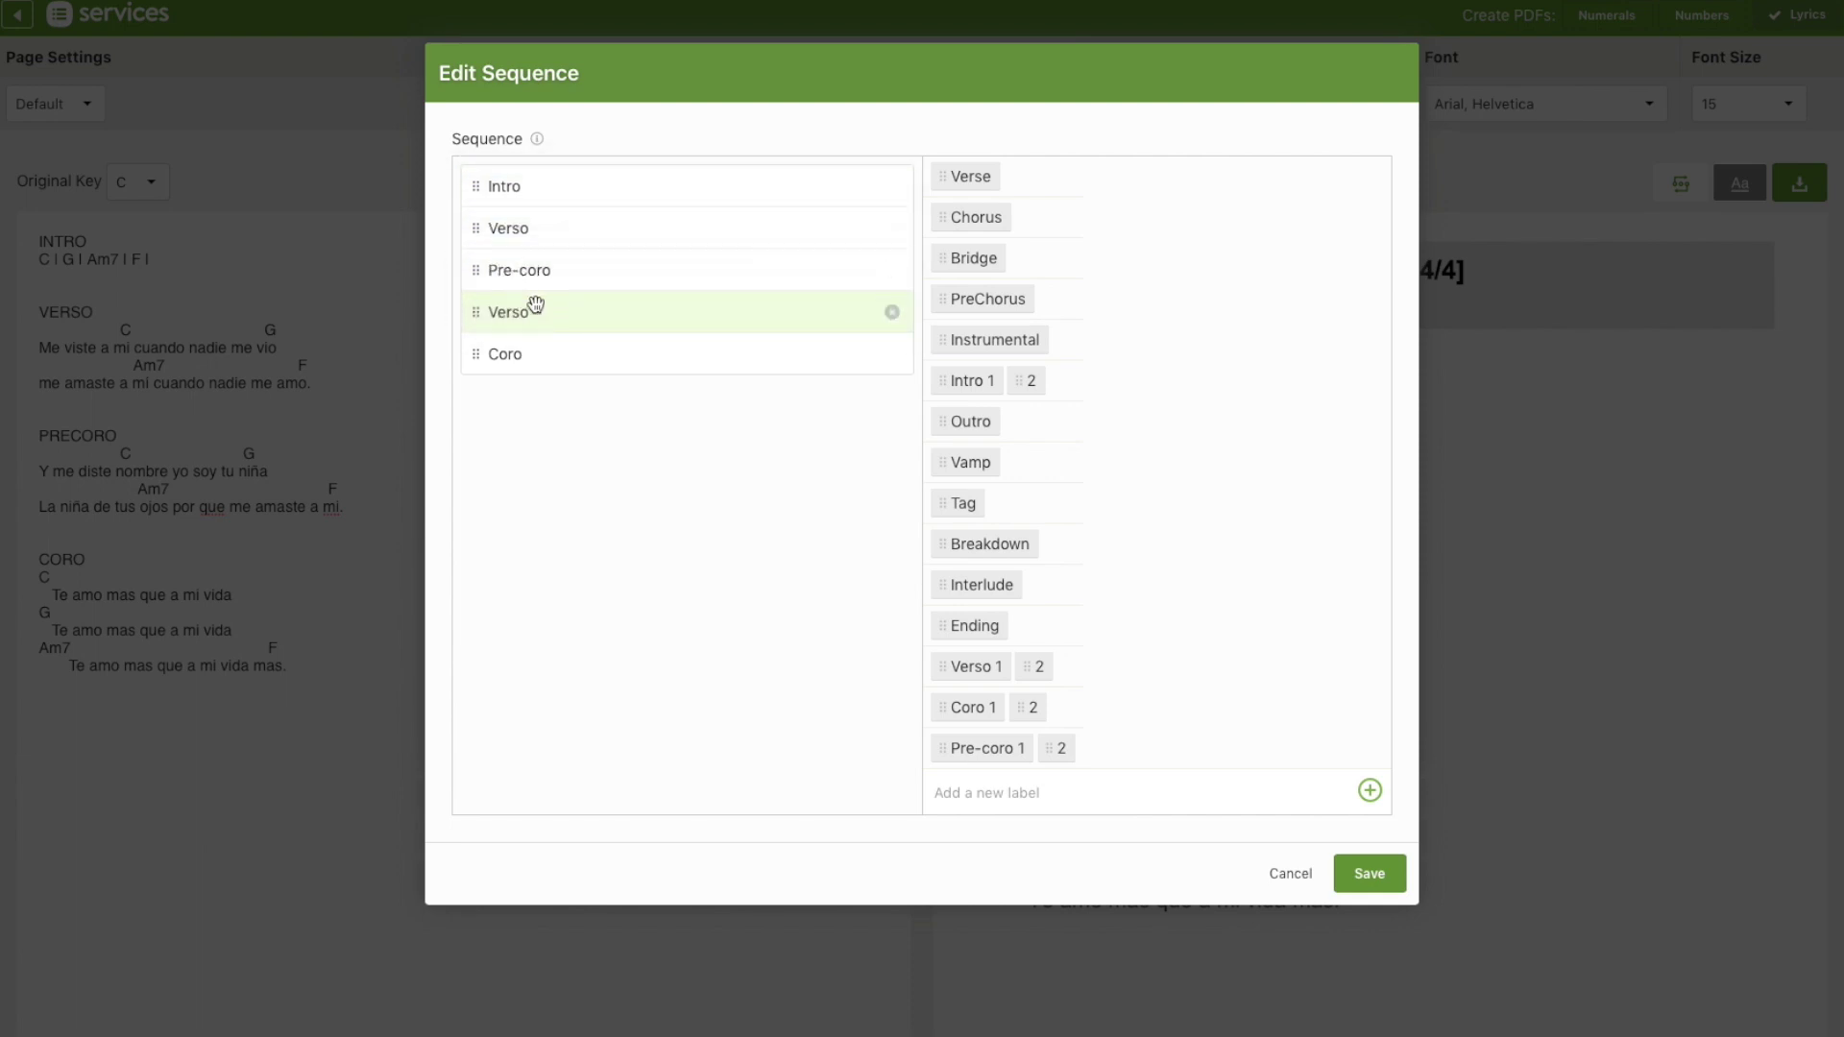
drag(543, 302, 547, 232)
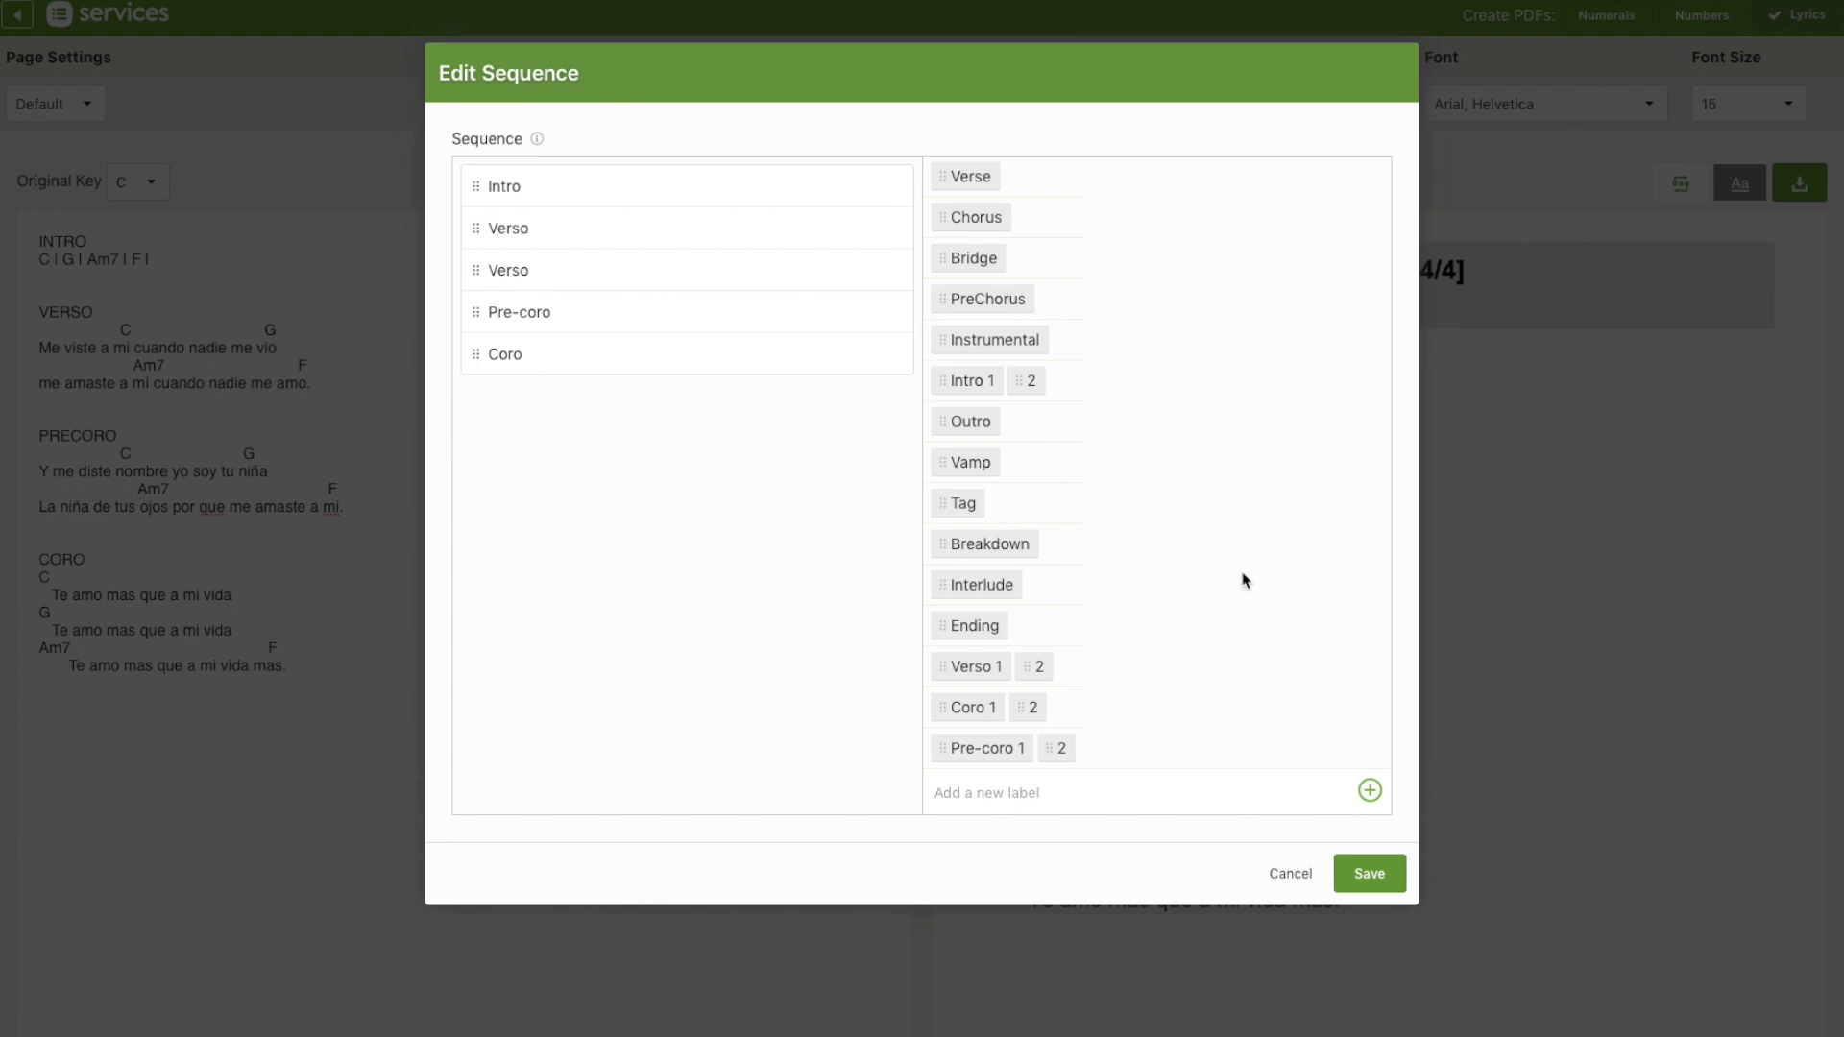
click(1372, 874)
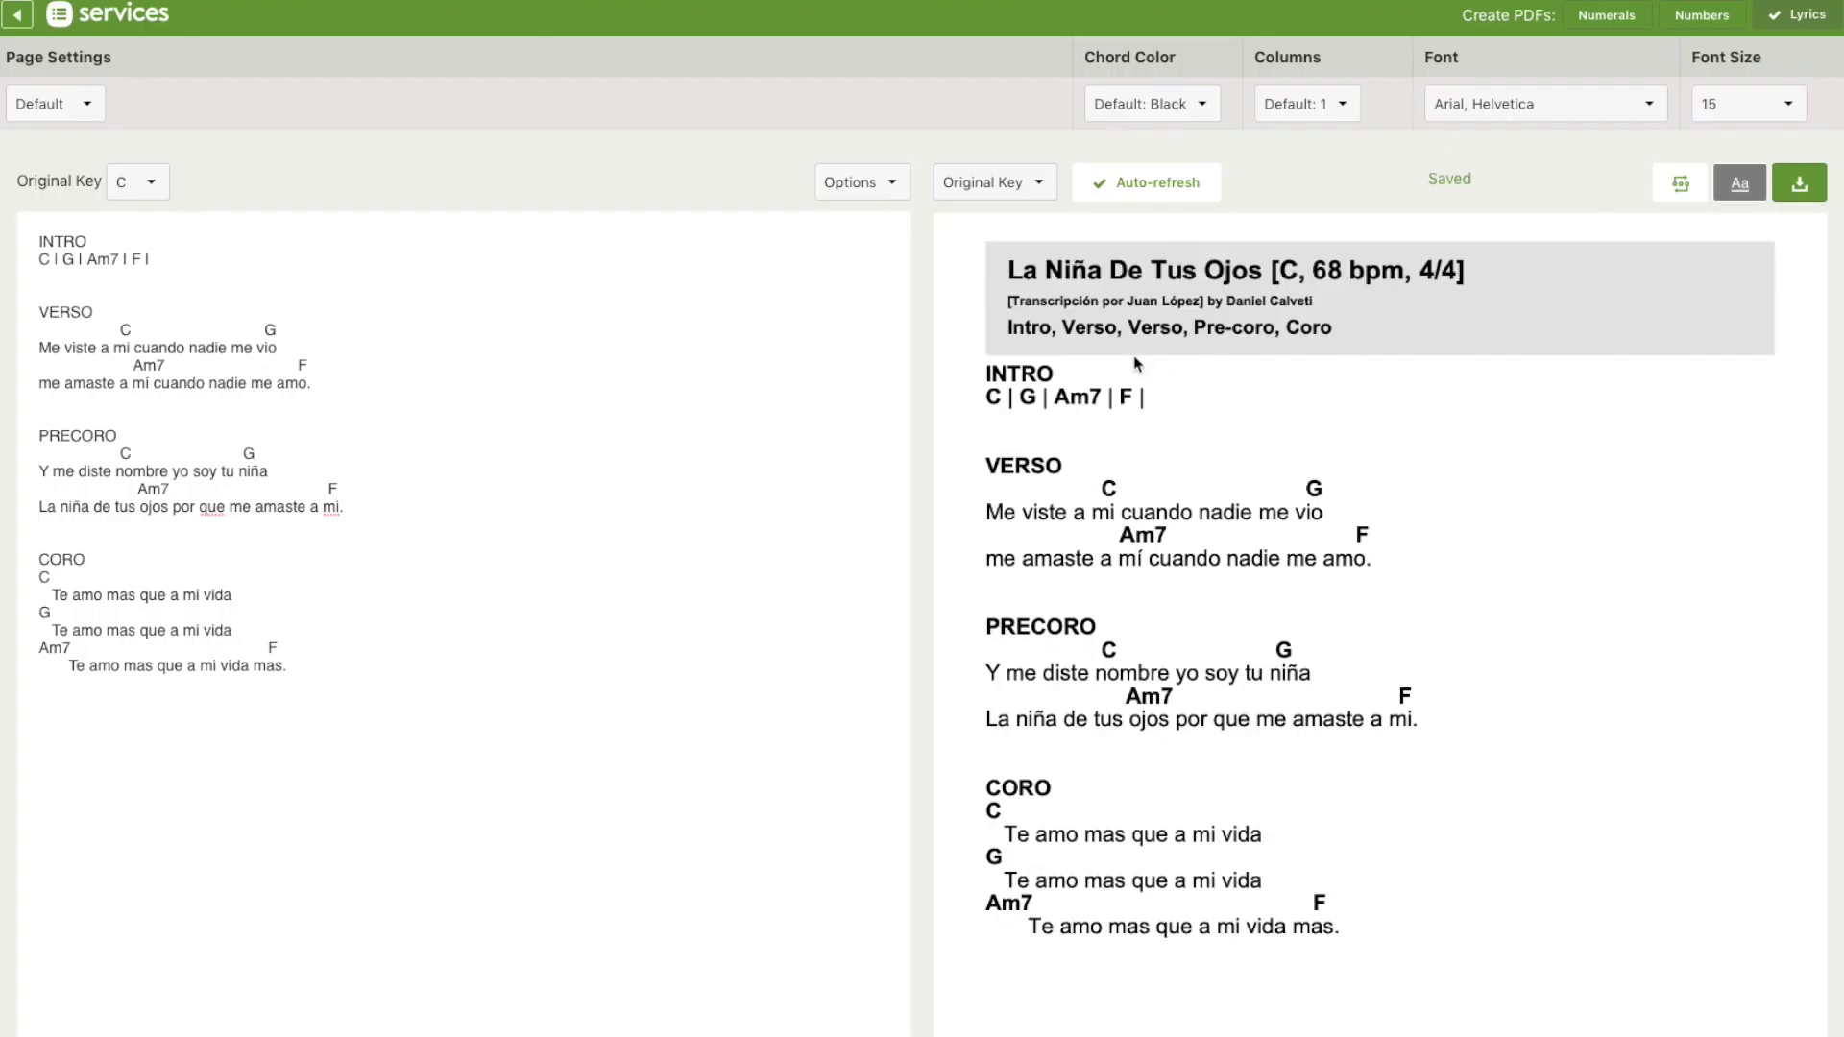
drag(1011, 328, 1328, 329)
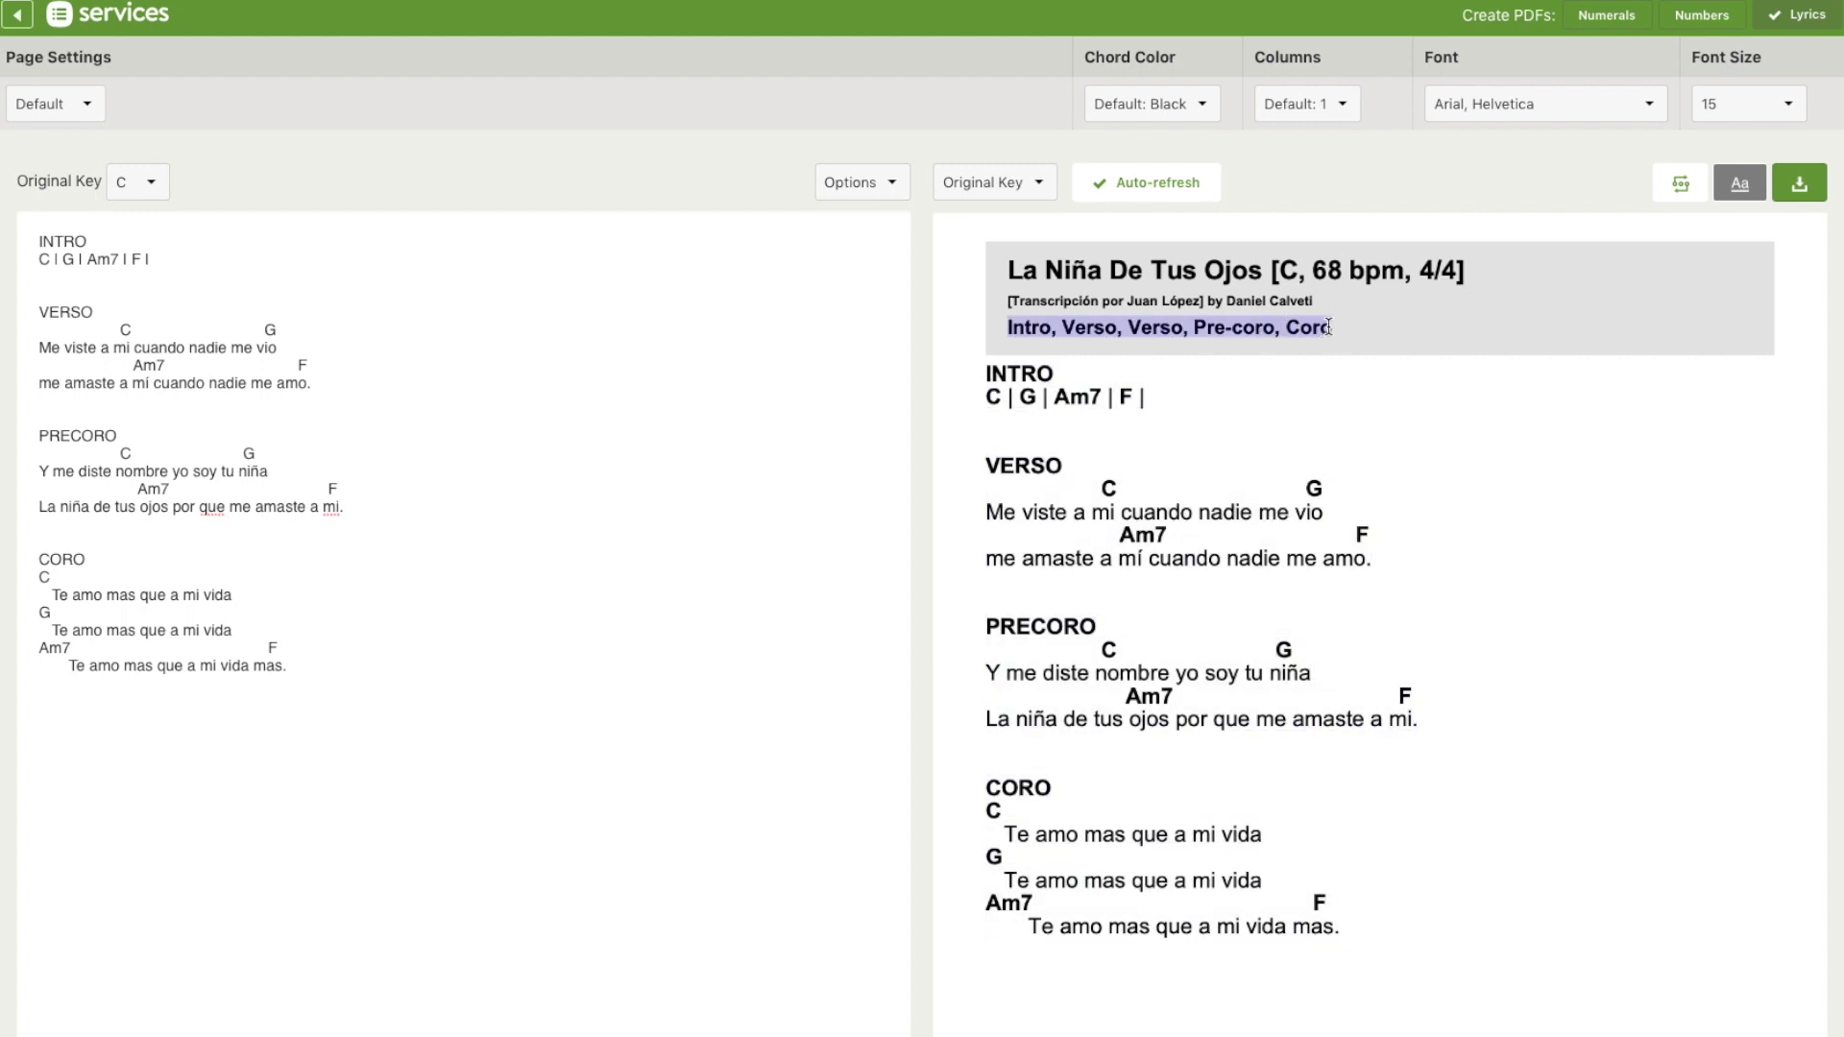
click(1329, 328)
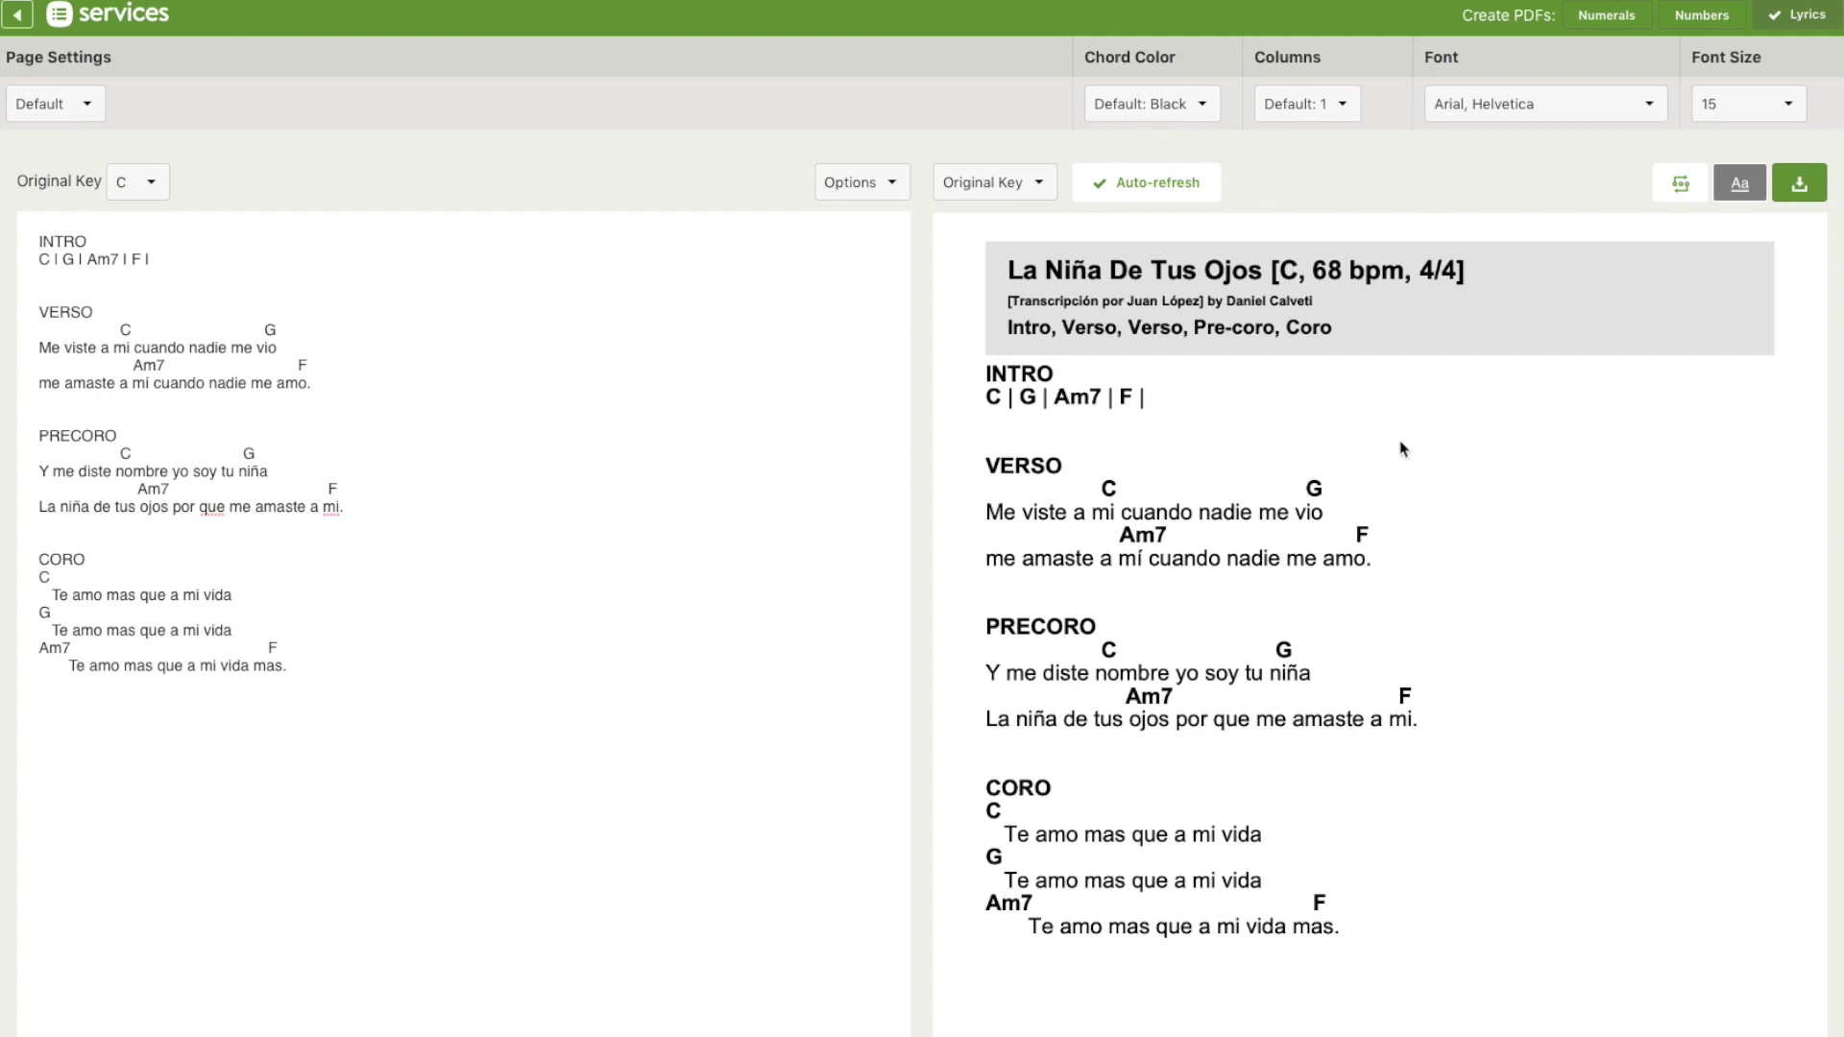
Step: Remove every section from the song's sequence and save the empty sequence
click(1681, 184)
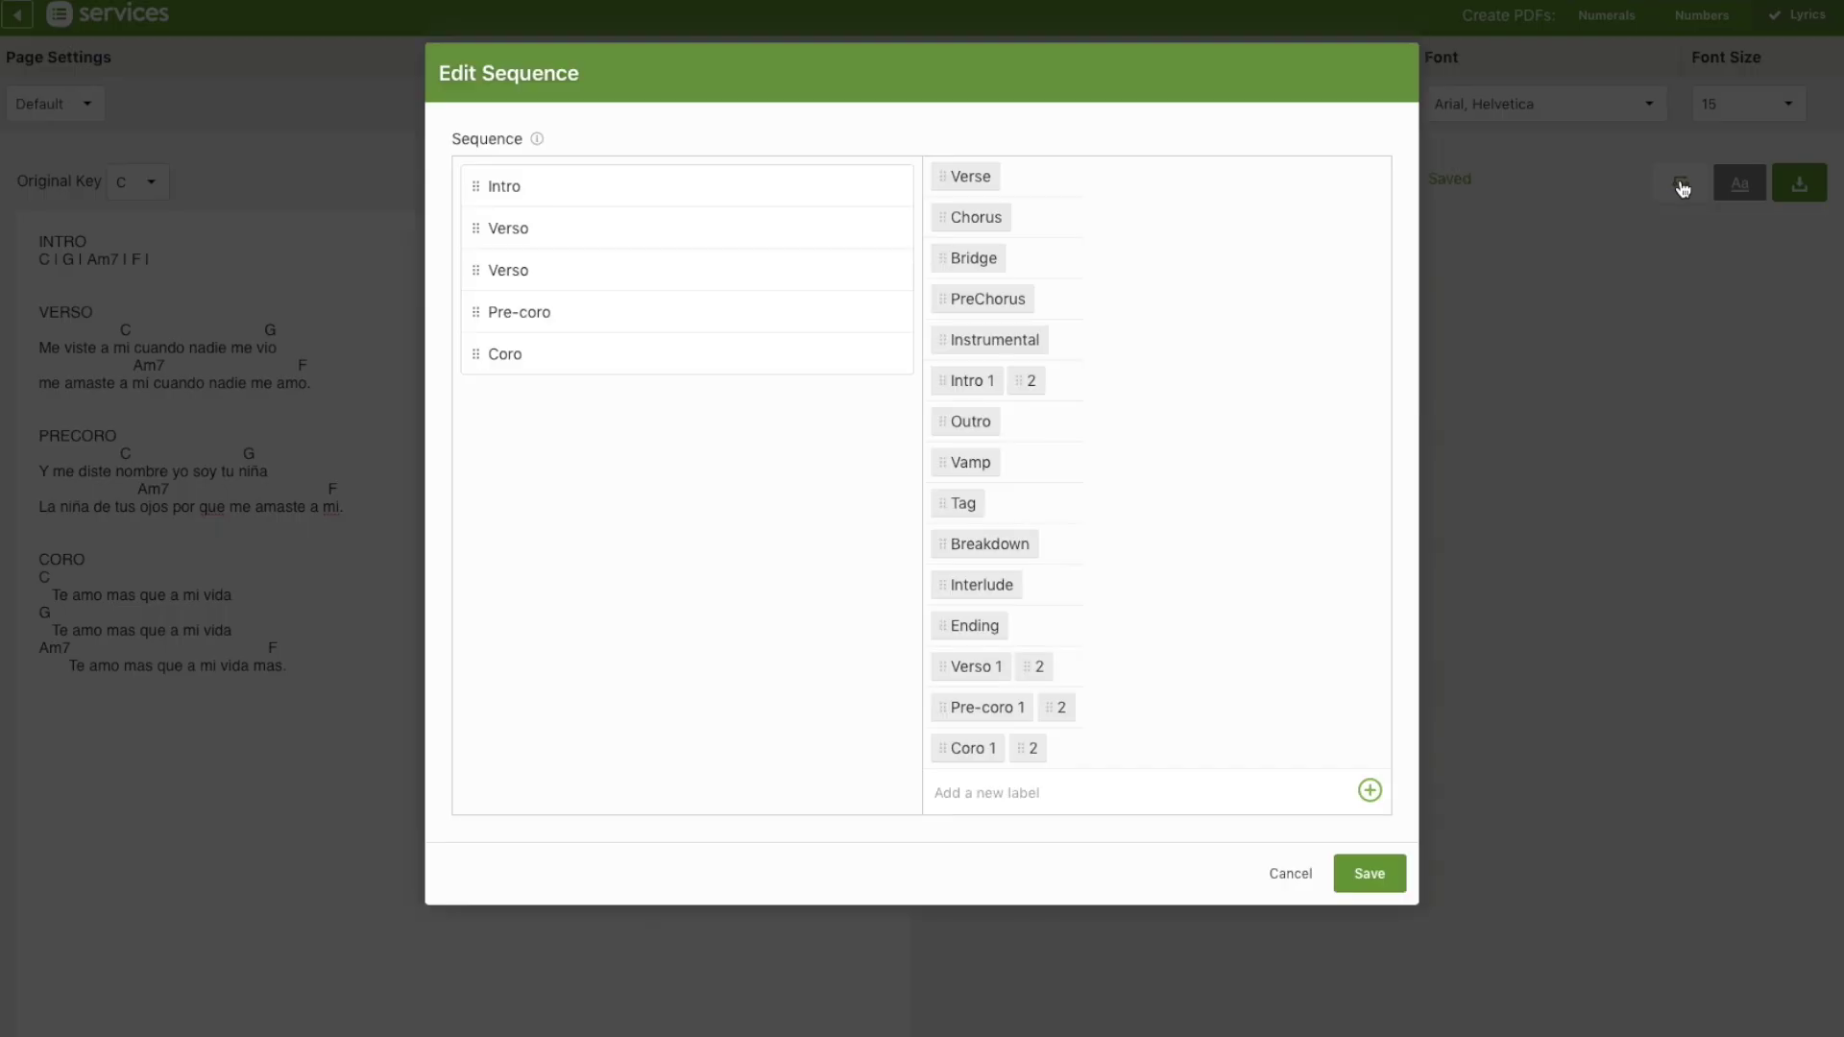
click(896, 187)
click(895, 186)
click(894, 186)
click(893, 186)
click(893, 186)
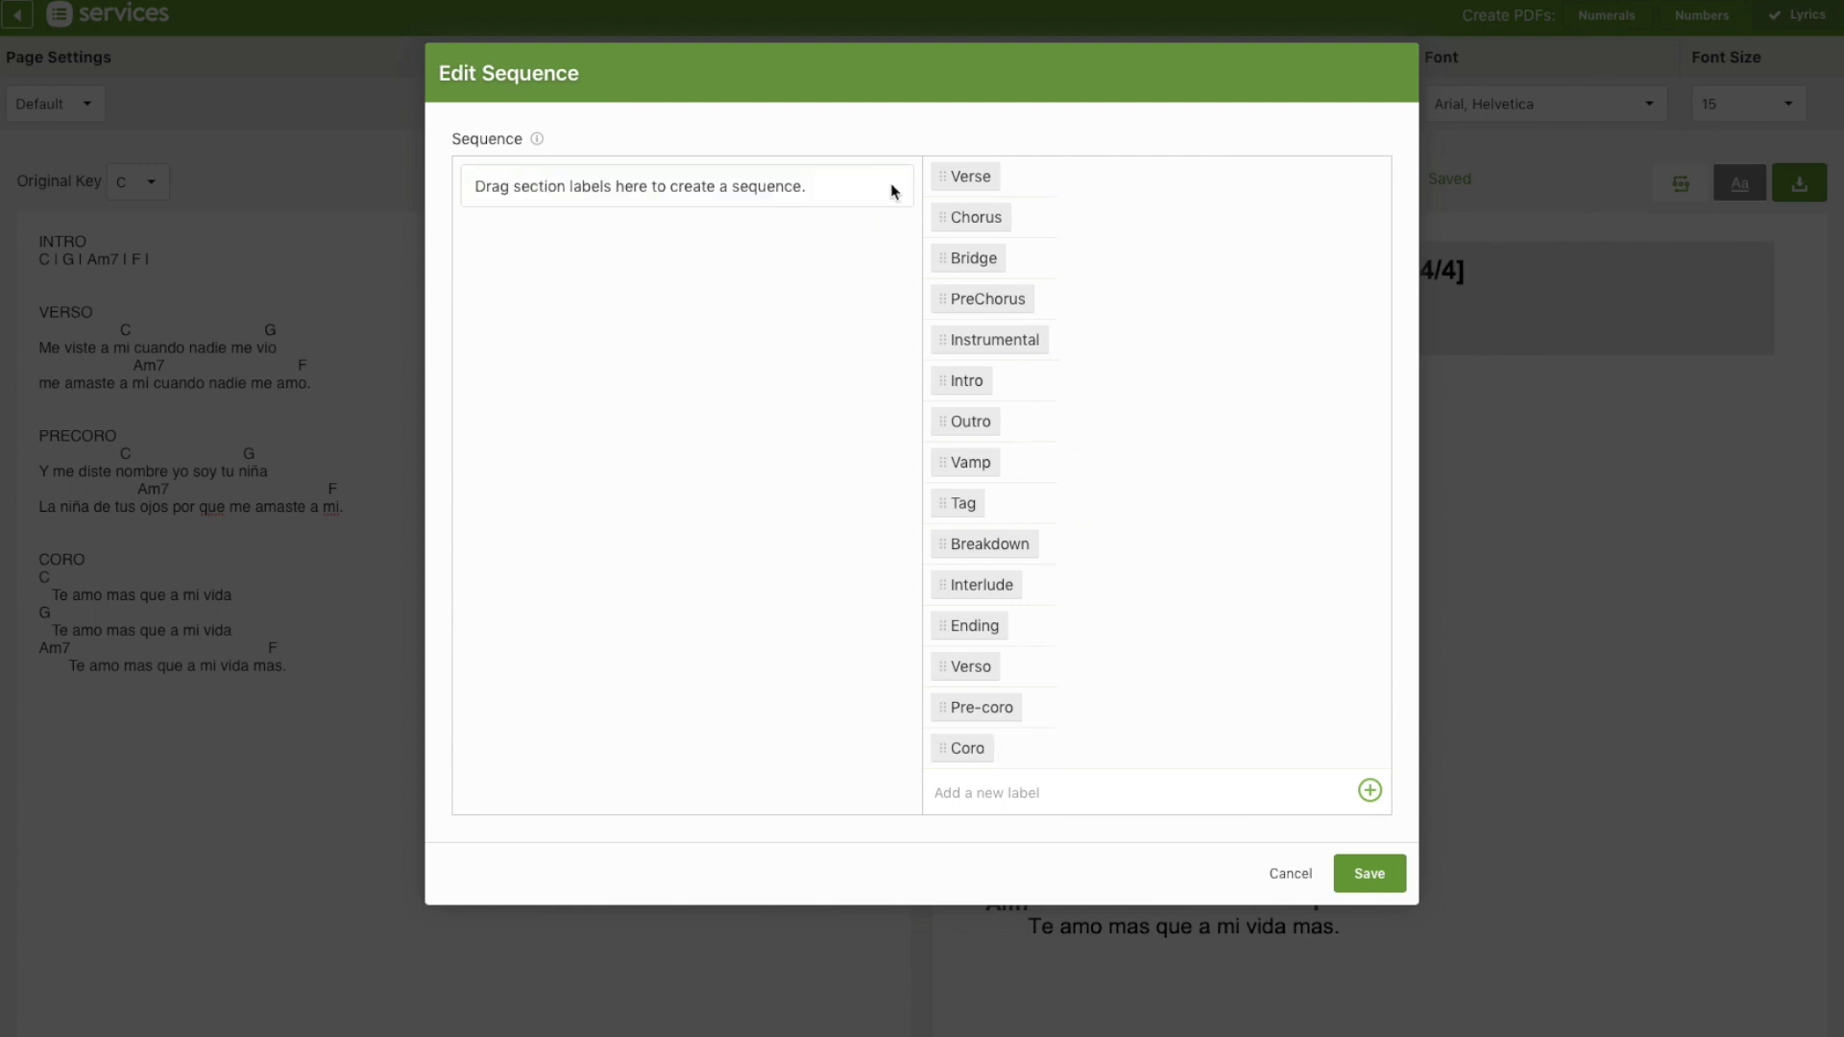
click(1371, 870)
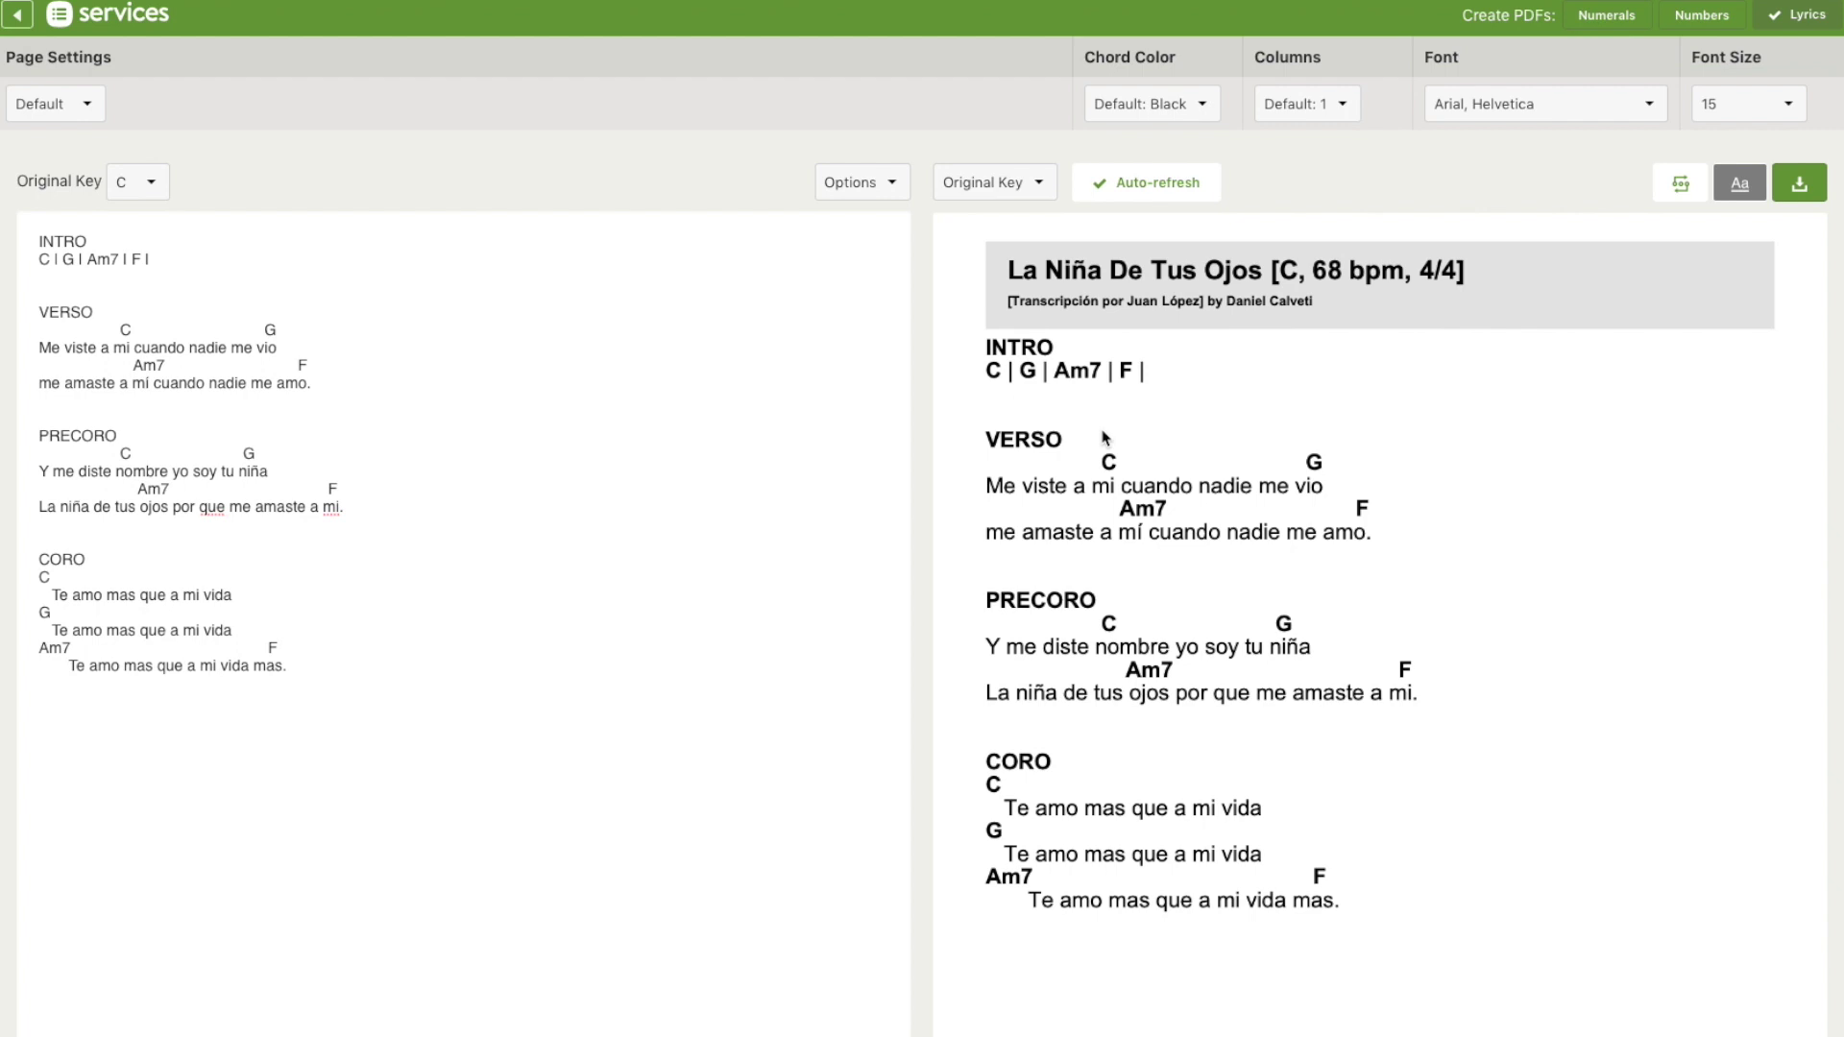
Step: Transpose the chord chart preview to the key of Ab
click(1030, 187)
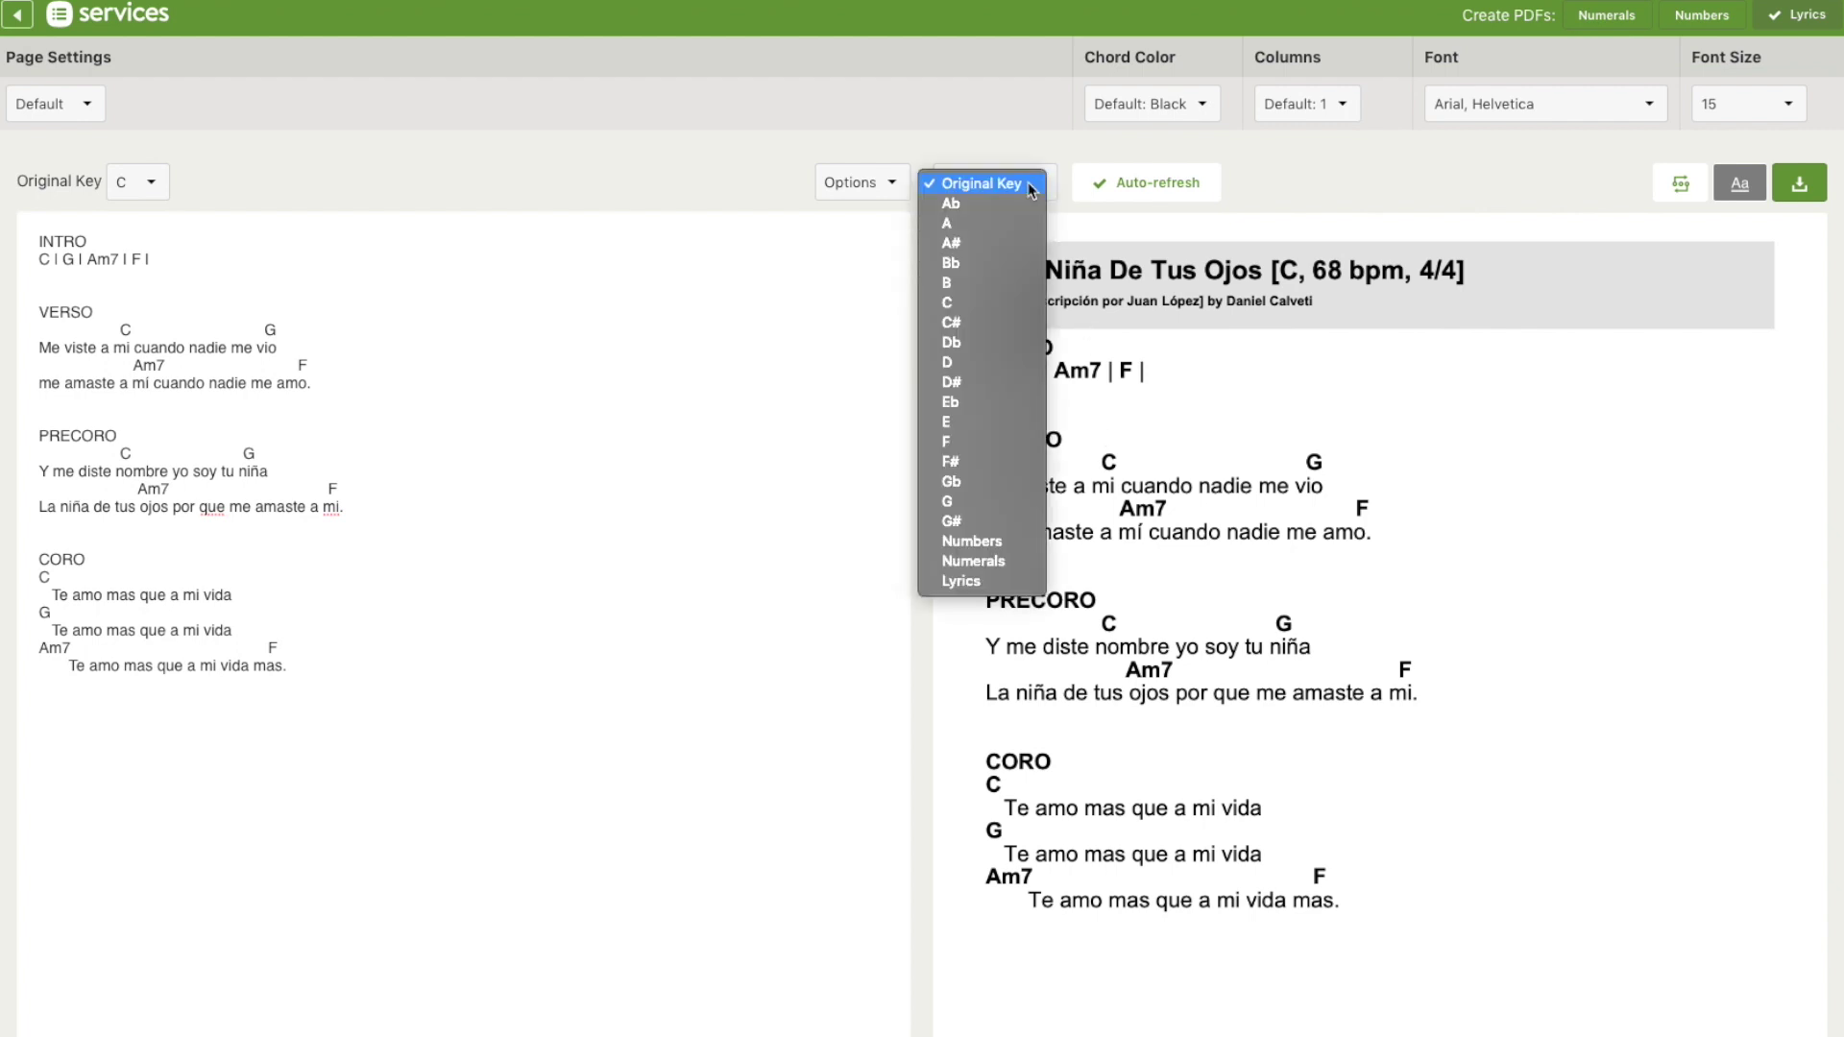
click(1018, 183)
click(1009, 182)
click(977, 203)
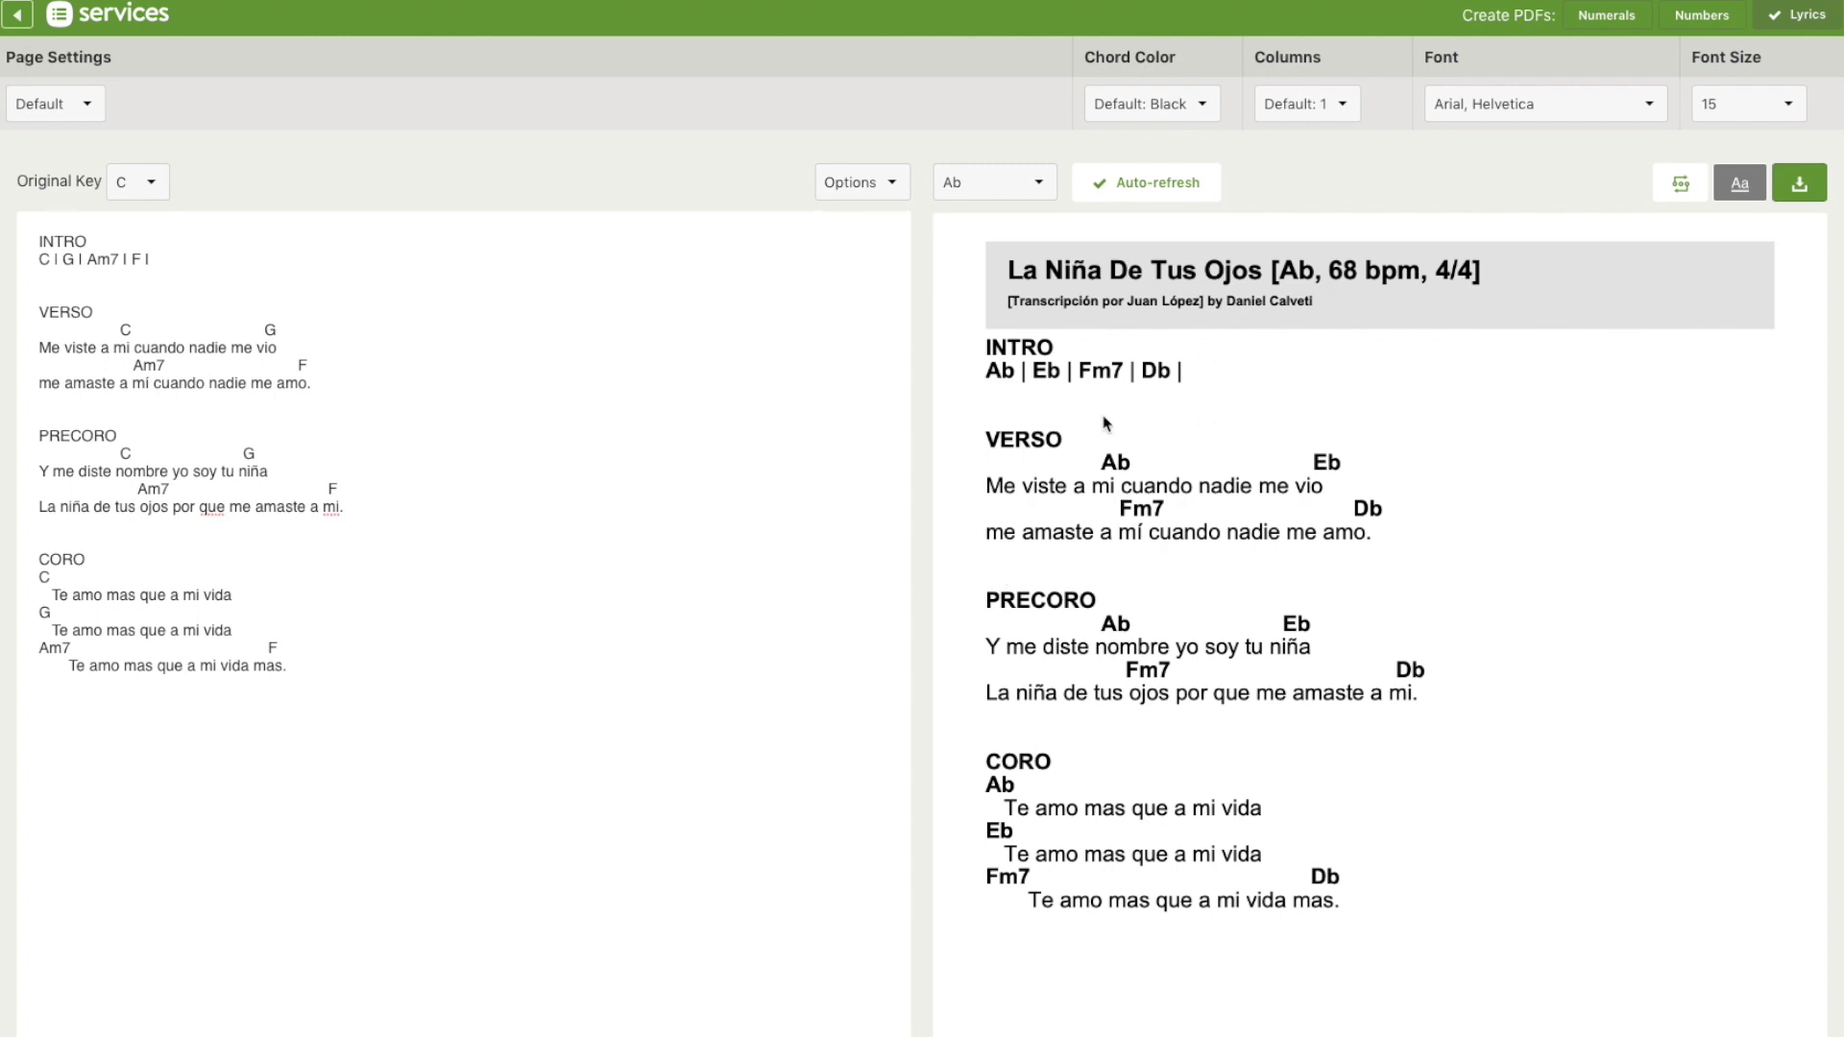
Step: Transpose the chord chart preview to the key of D#
click(1022, 182)
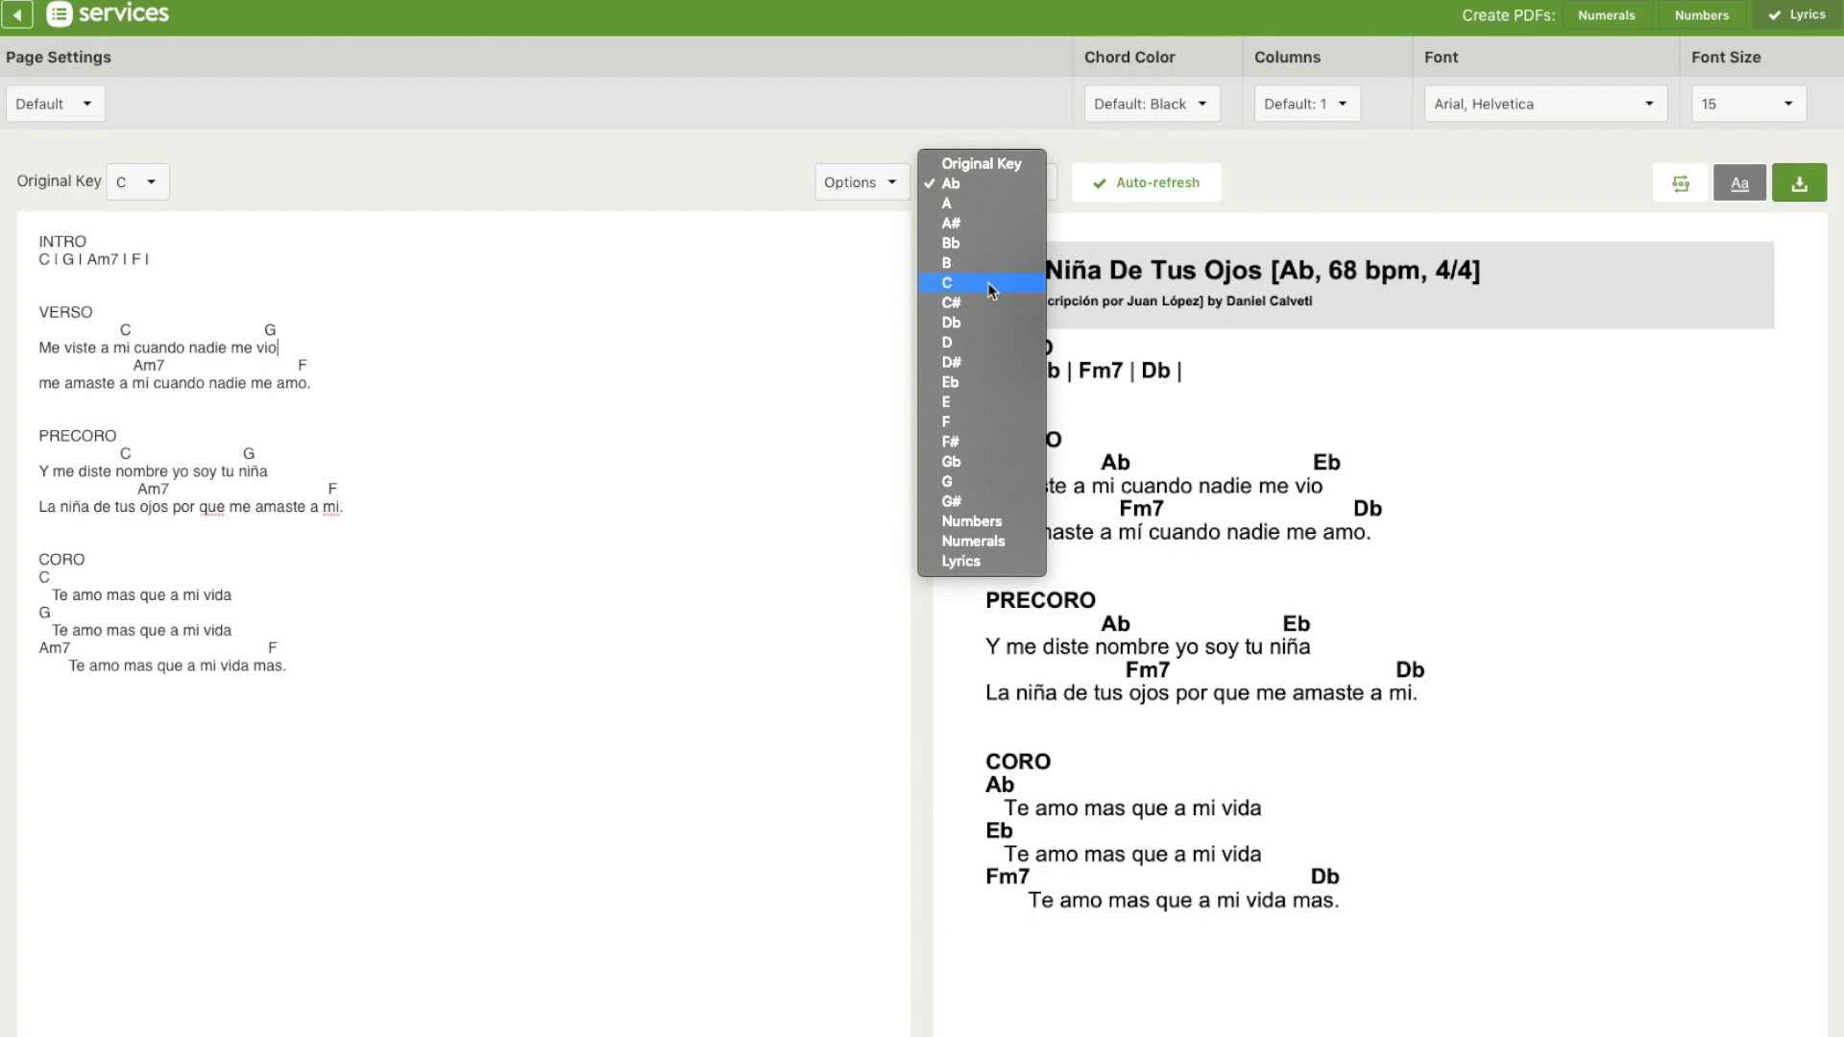
click(1448, 433)
click(1015, 187)
click(955, 363)
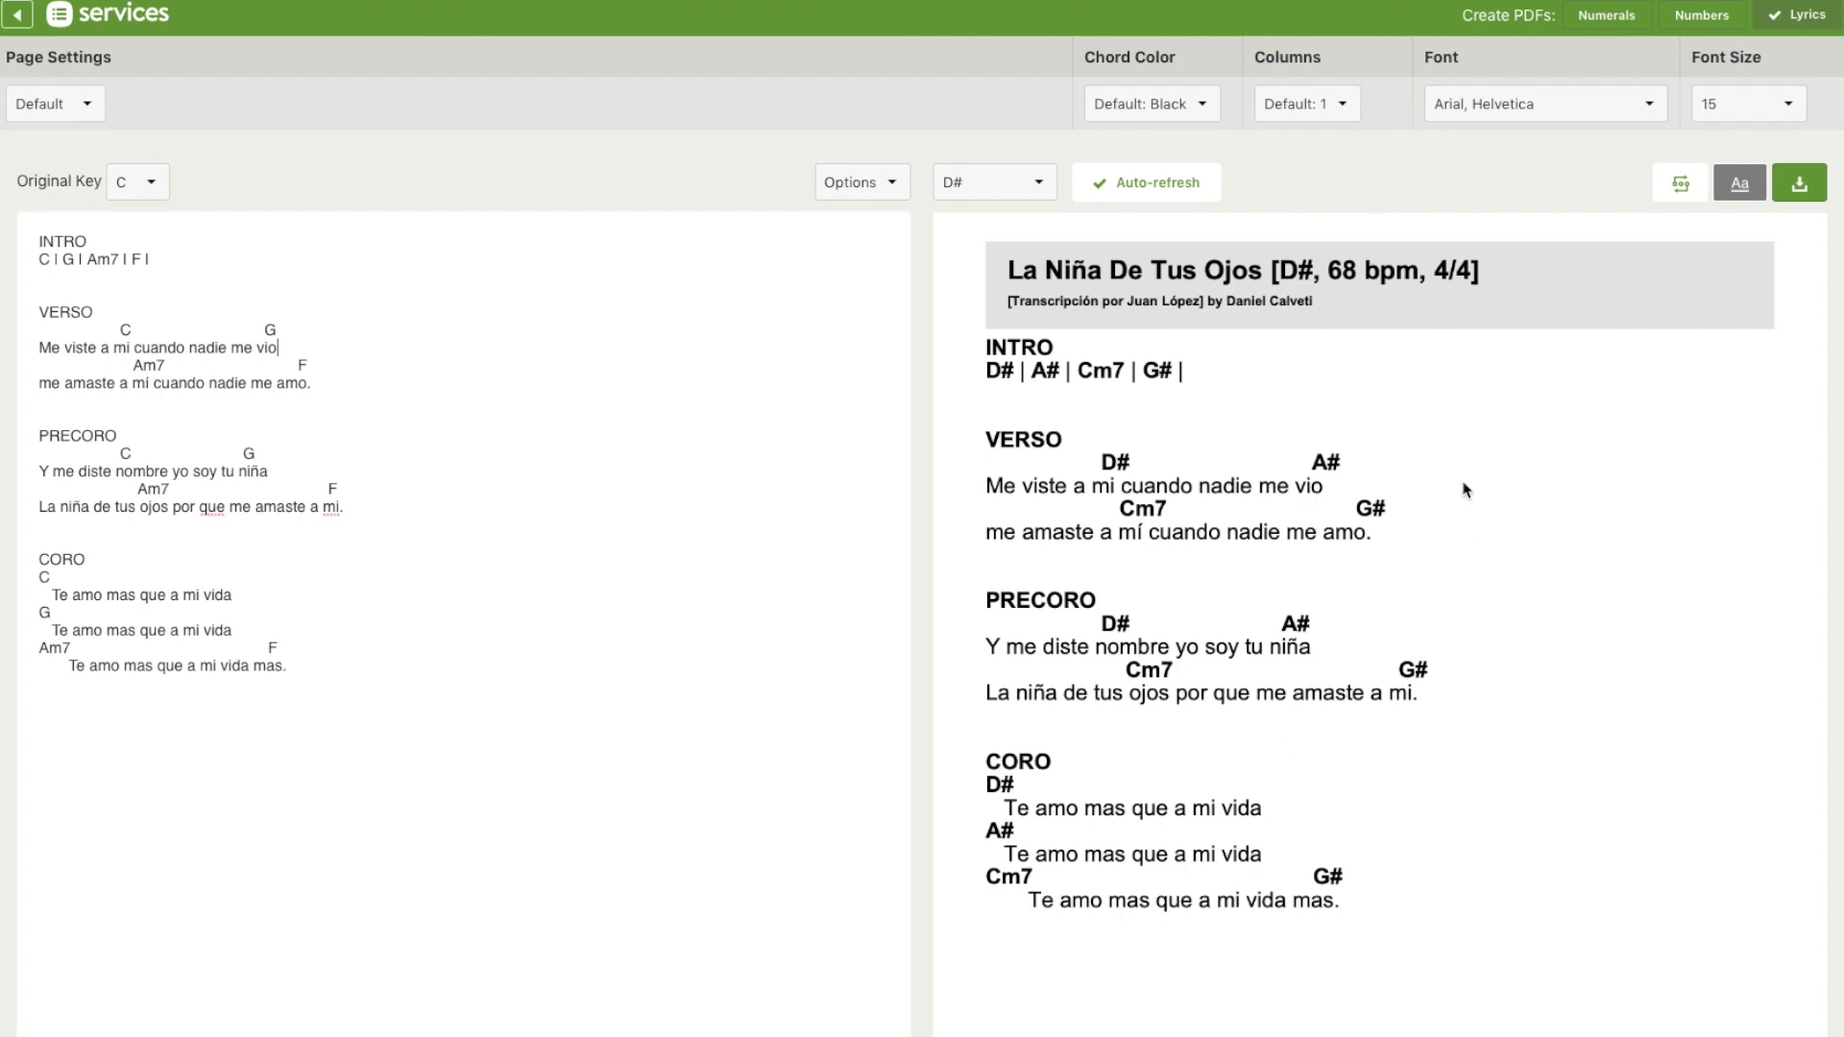
Step: Show the chart preview with Numbers in place of chords, and then as Lyrics only
click(1009, 185)
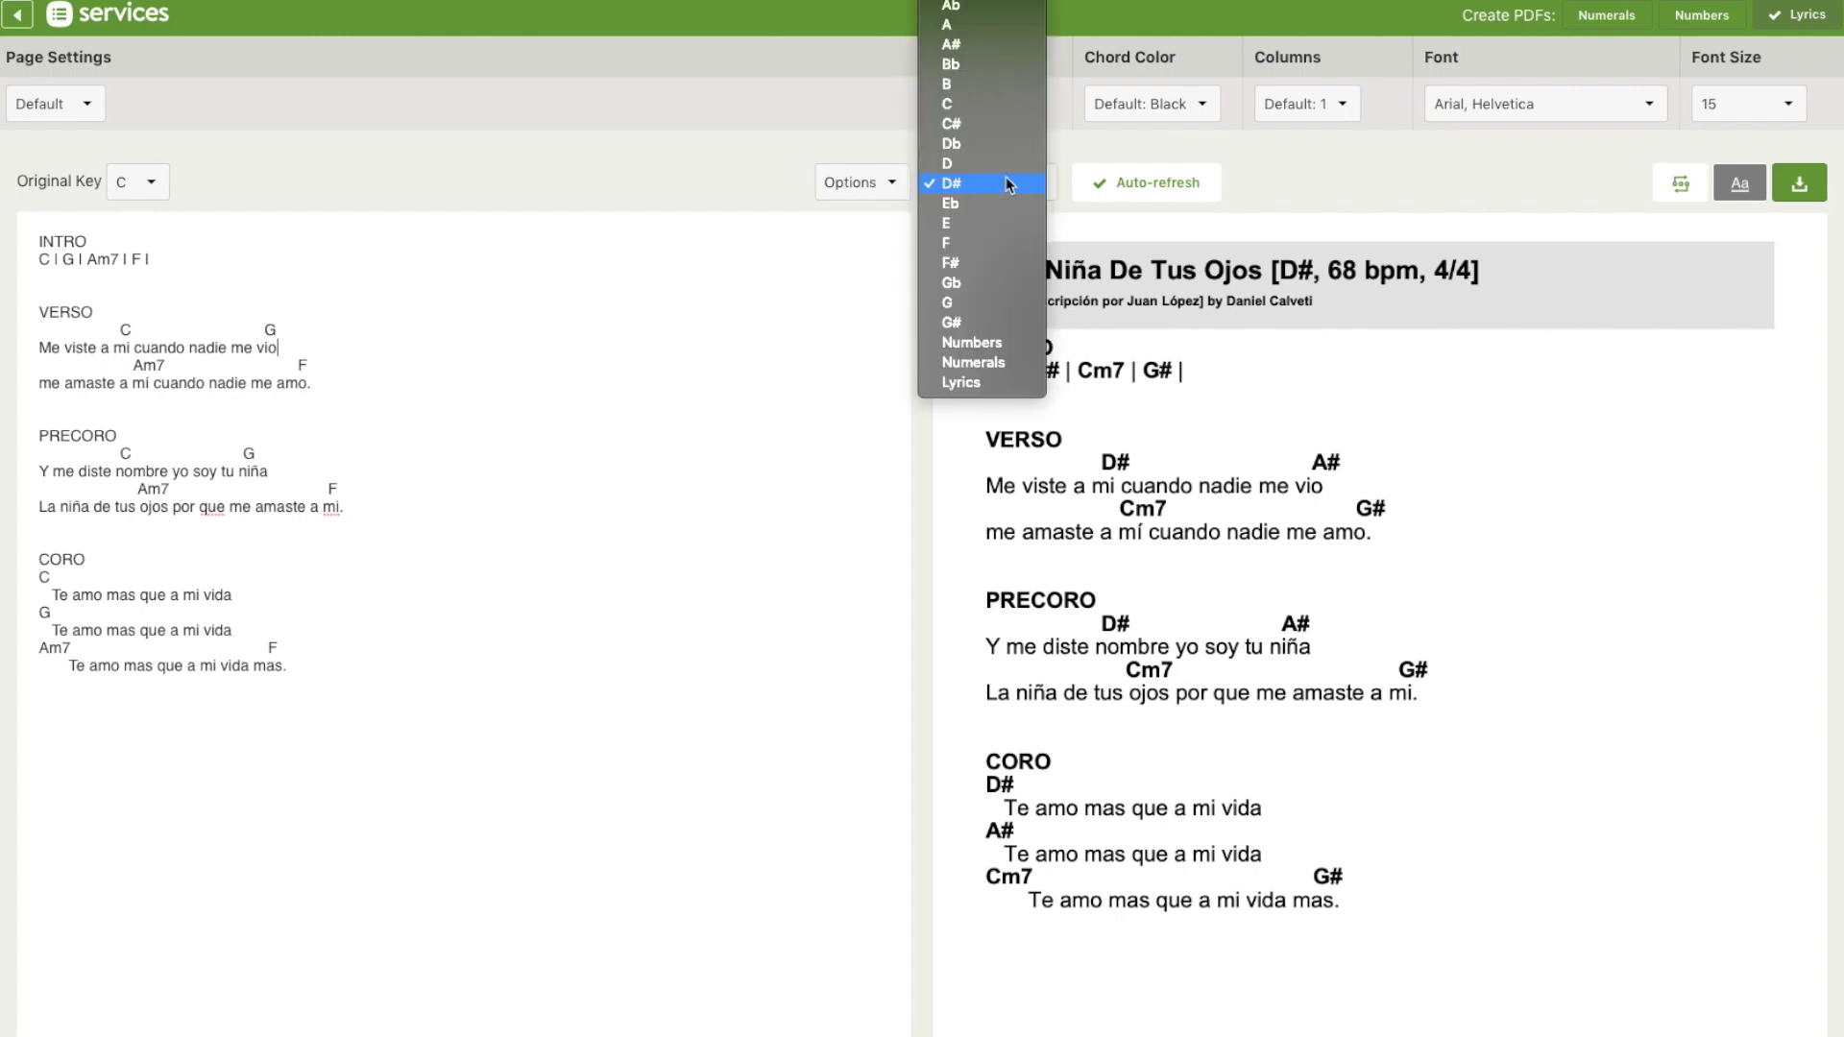
click(972, 343)
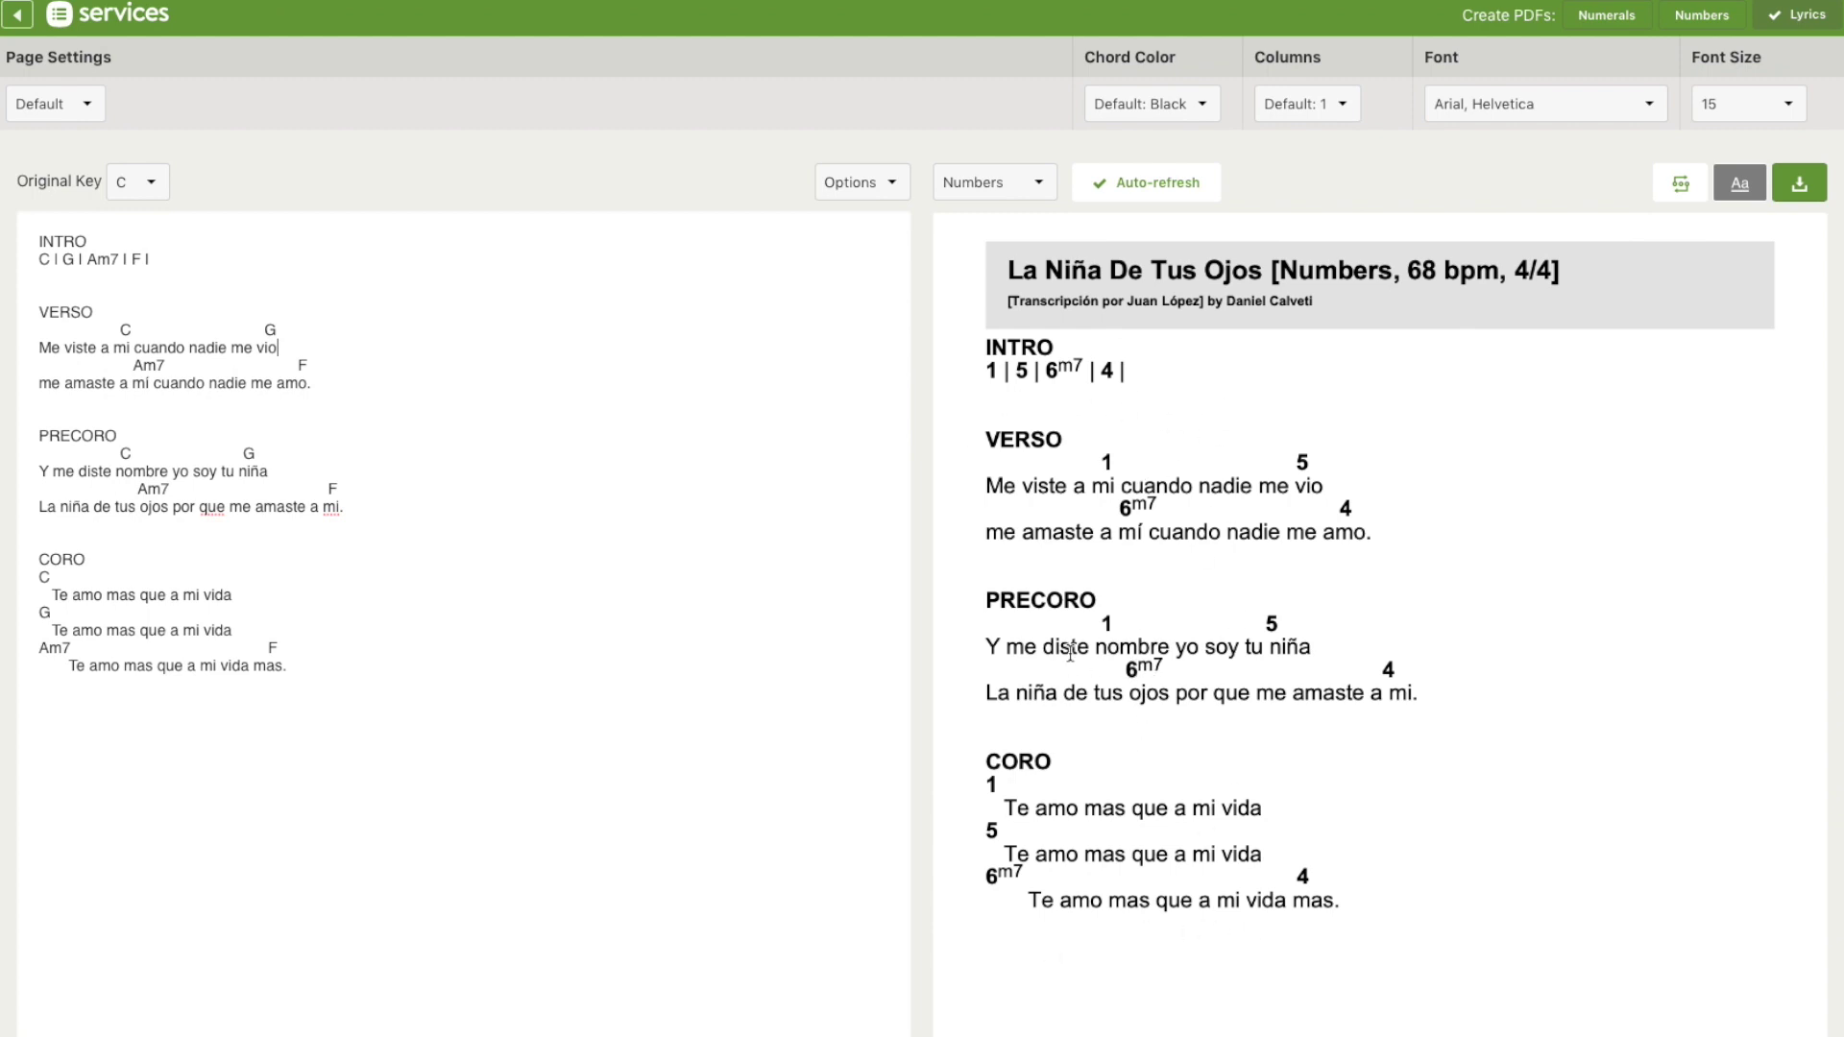
click(999, 182)
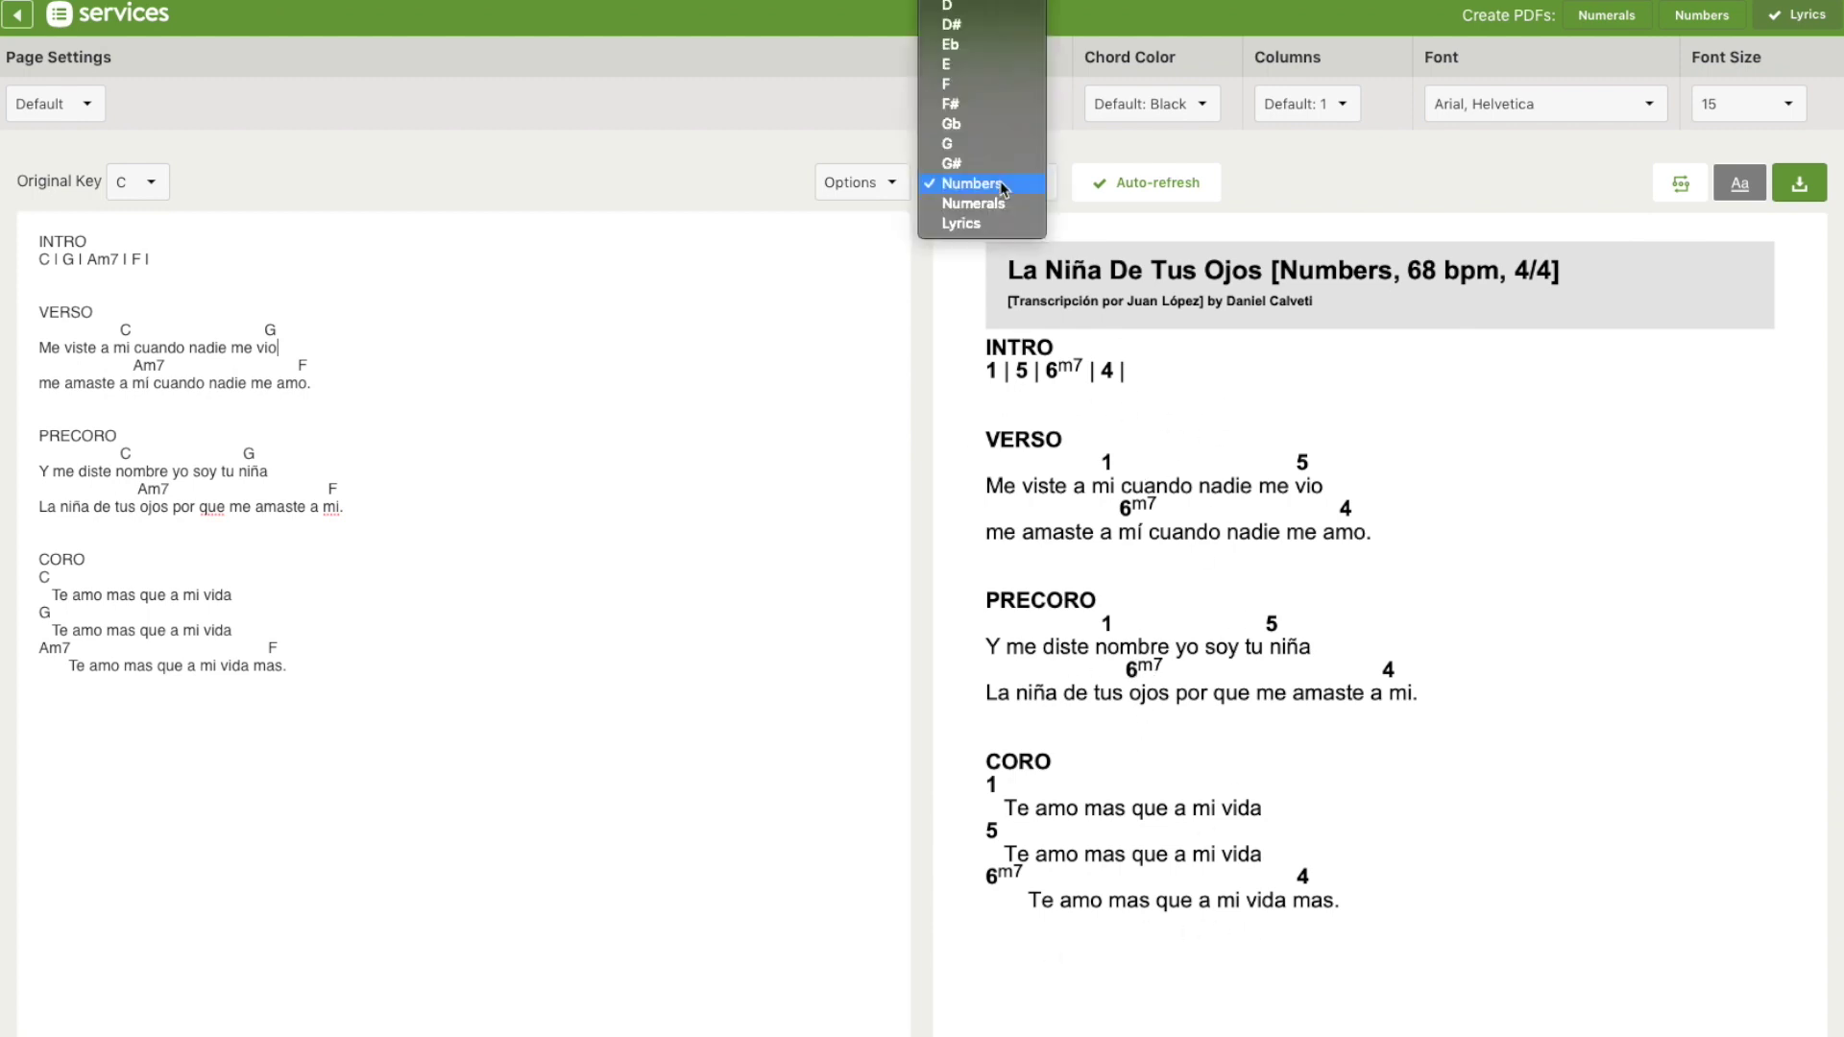
click(972, 227)
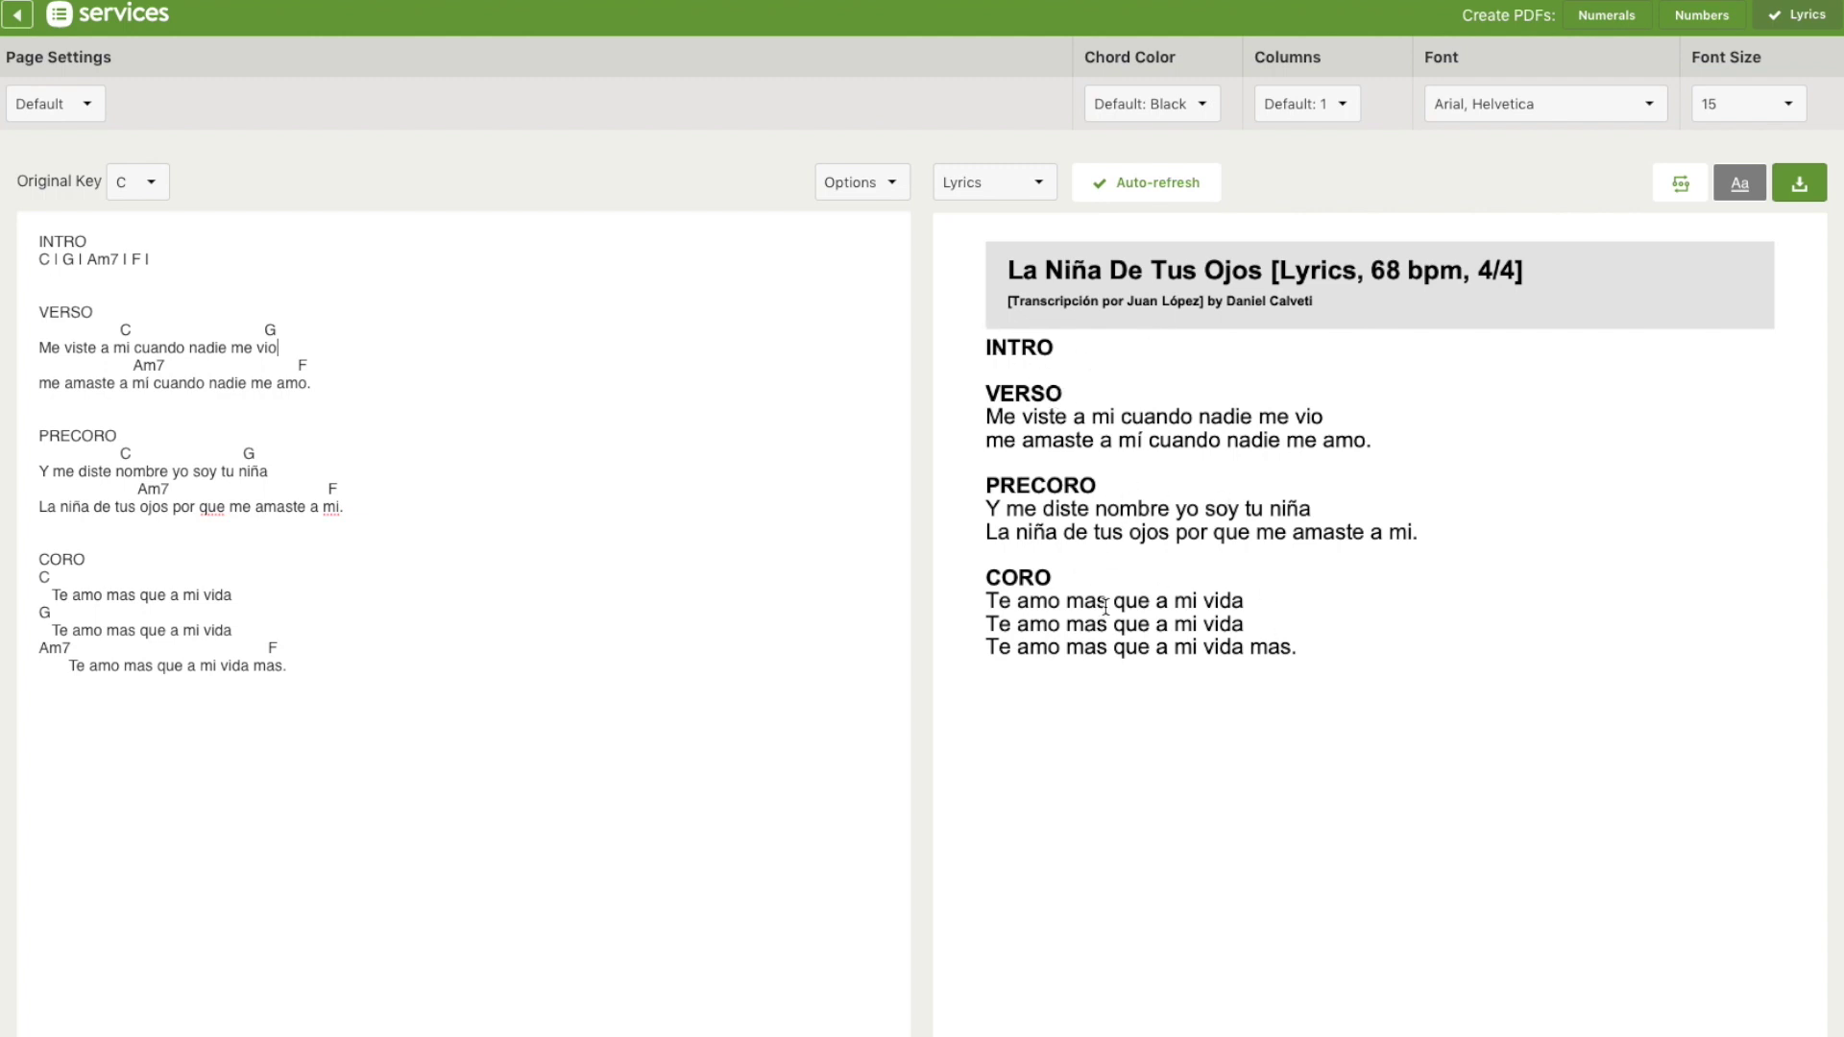
Step: Set the chart preview's key to C
click(976, 187)
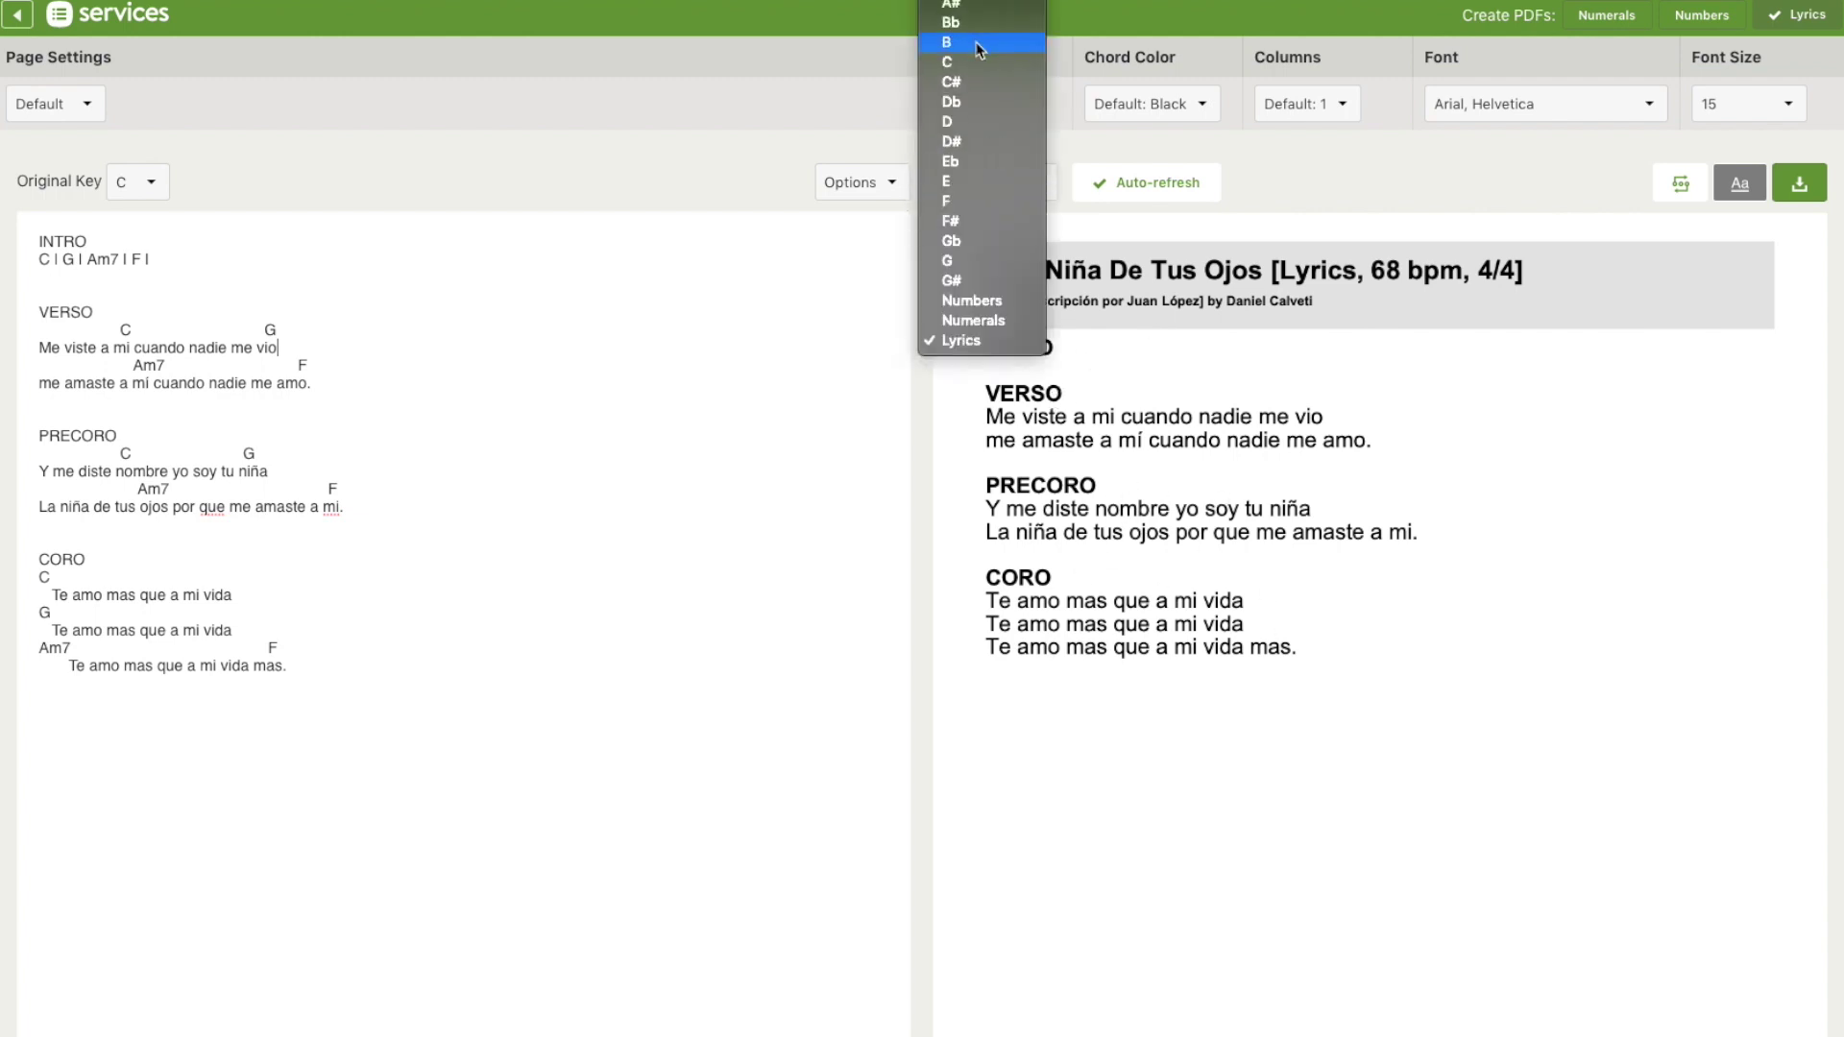
click(960, 60)
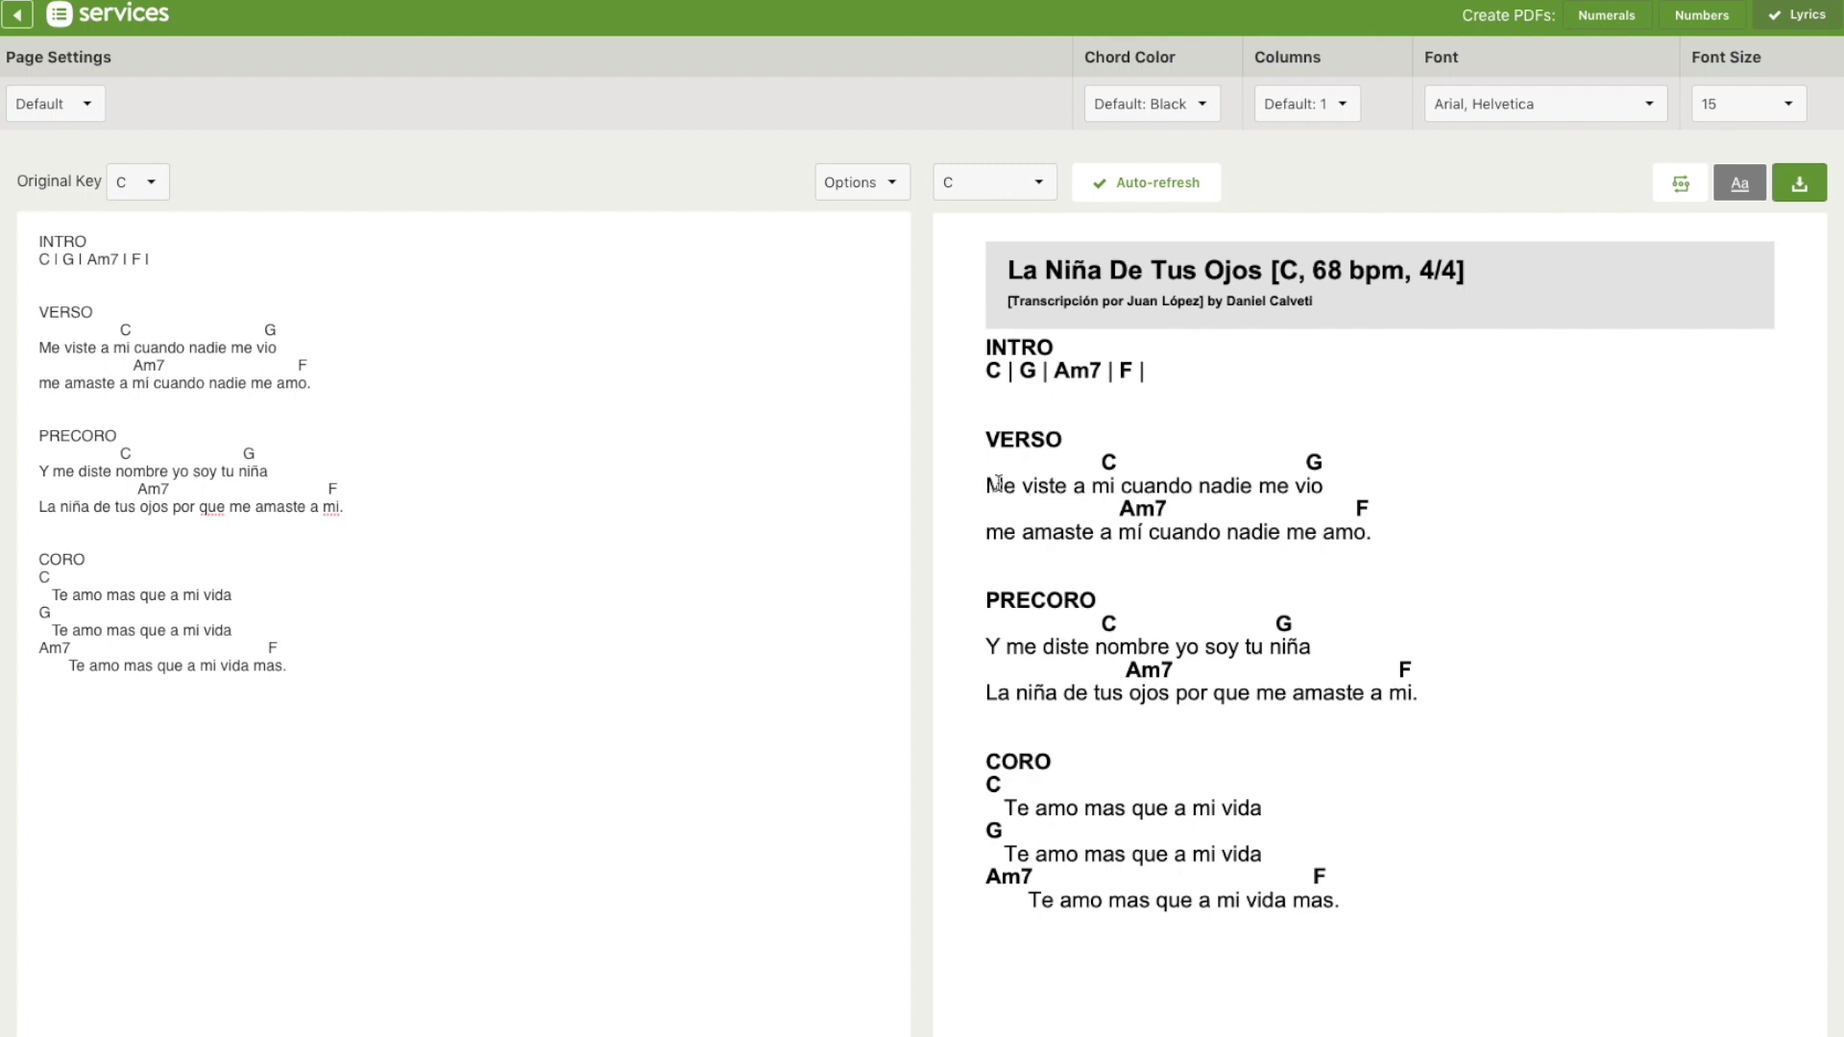
Step: Try black, blue, green and purple as the chord color in the chart preview
click(1149, 107)
click(1149, 108)
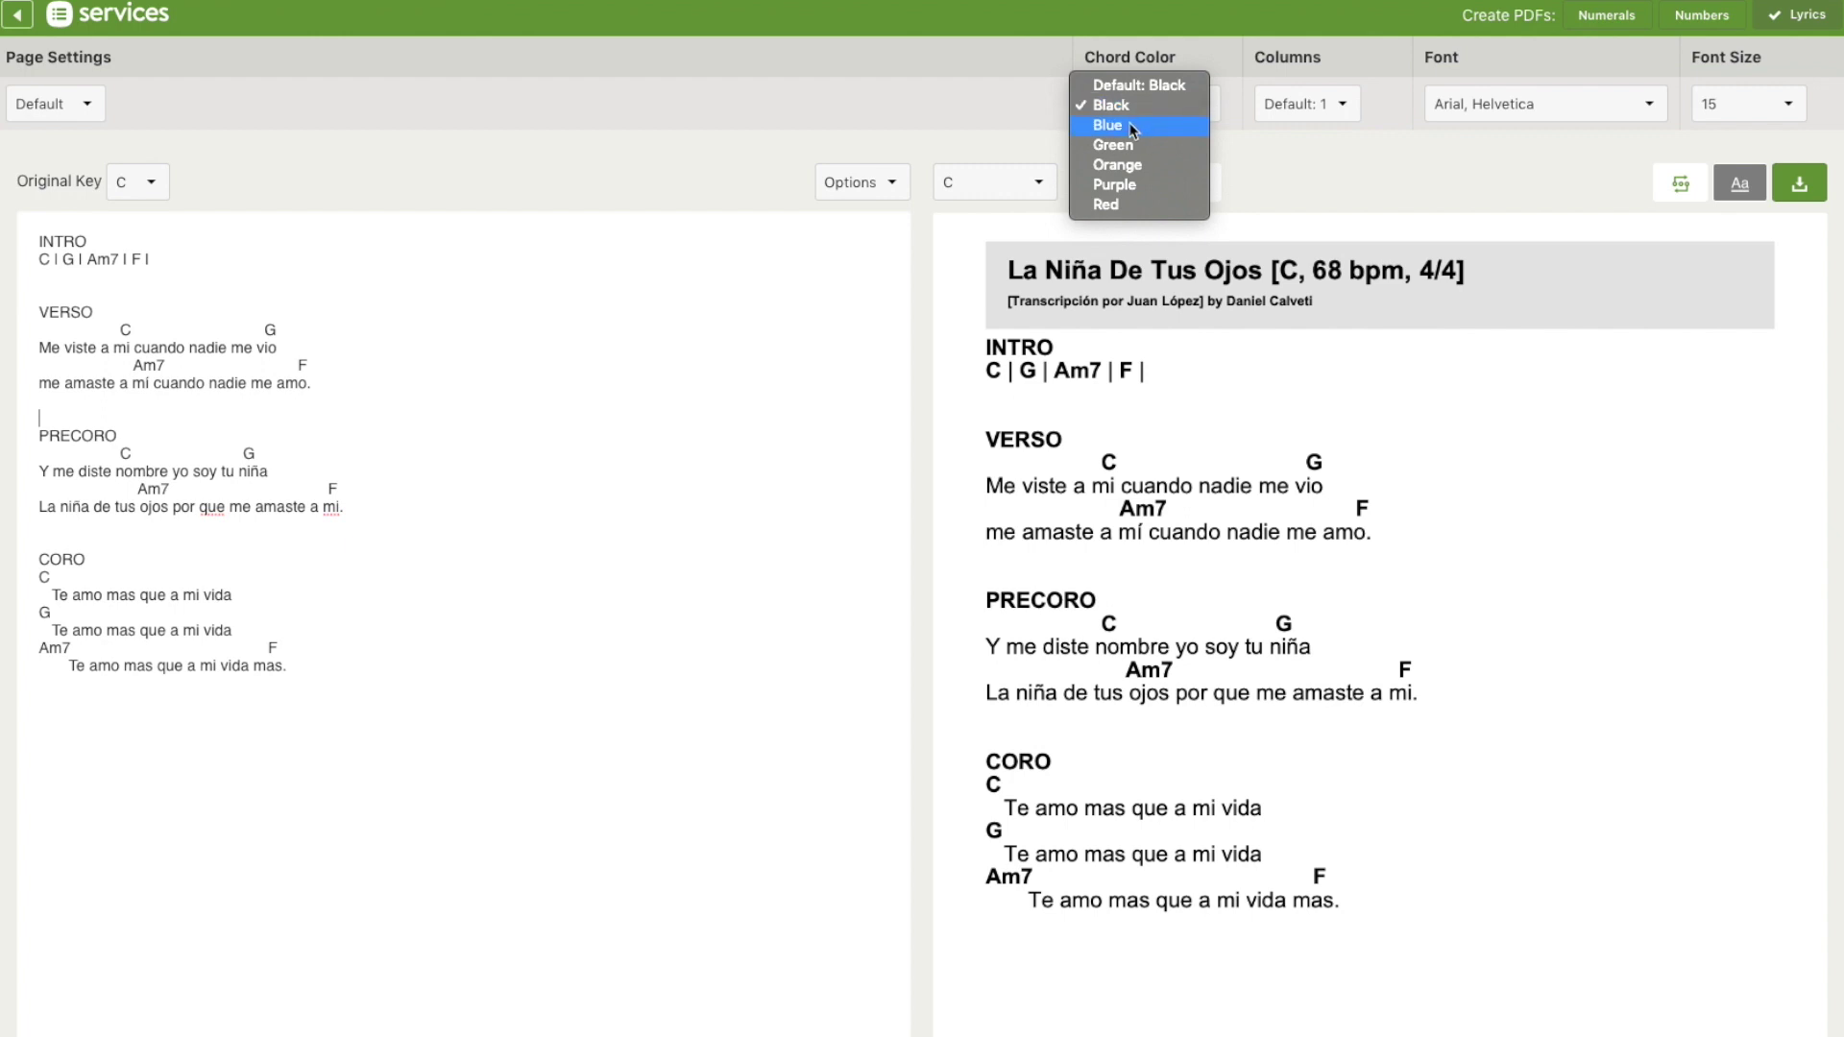
click(1320, 151)
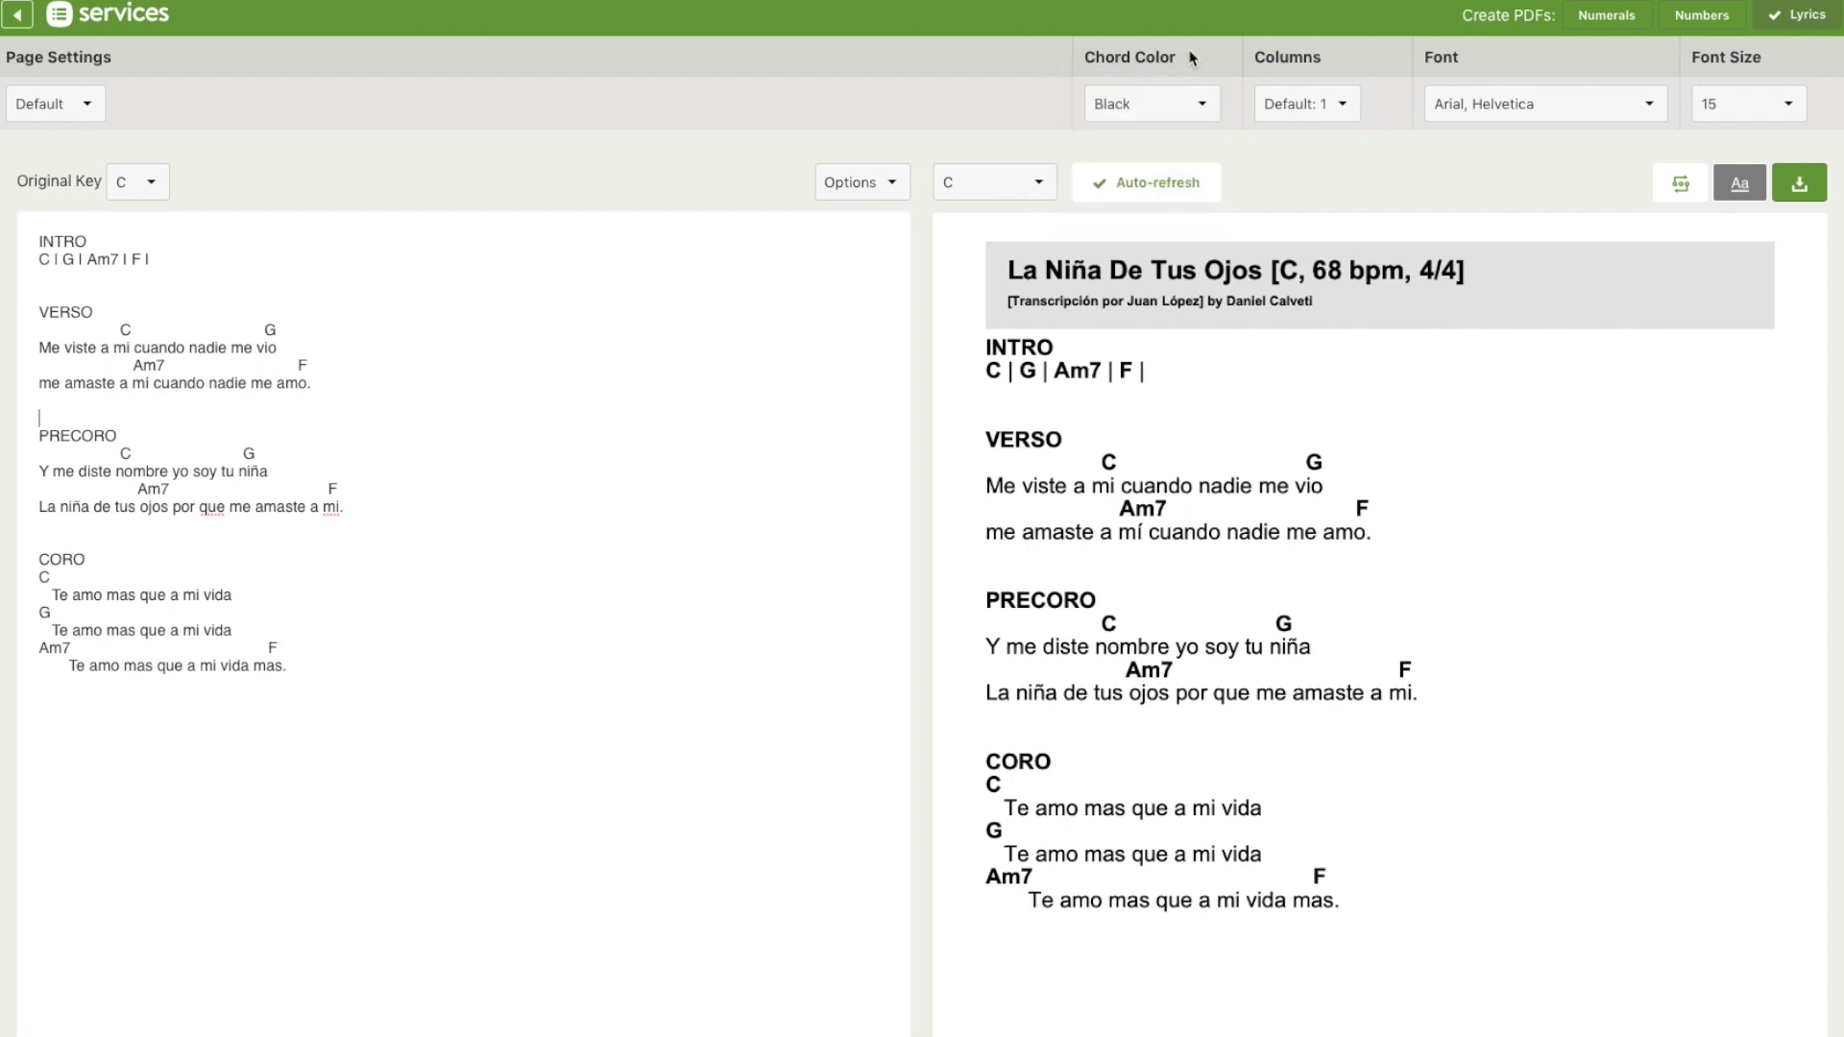
click(1149, 111)
click(1124, 126)
click(1153, 105)
click(1132, 125)
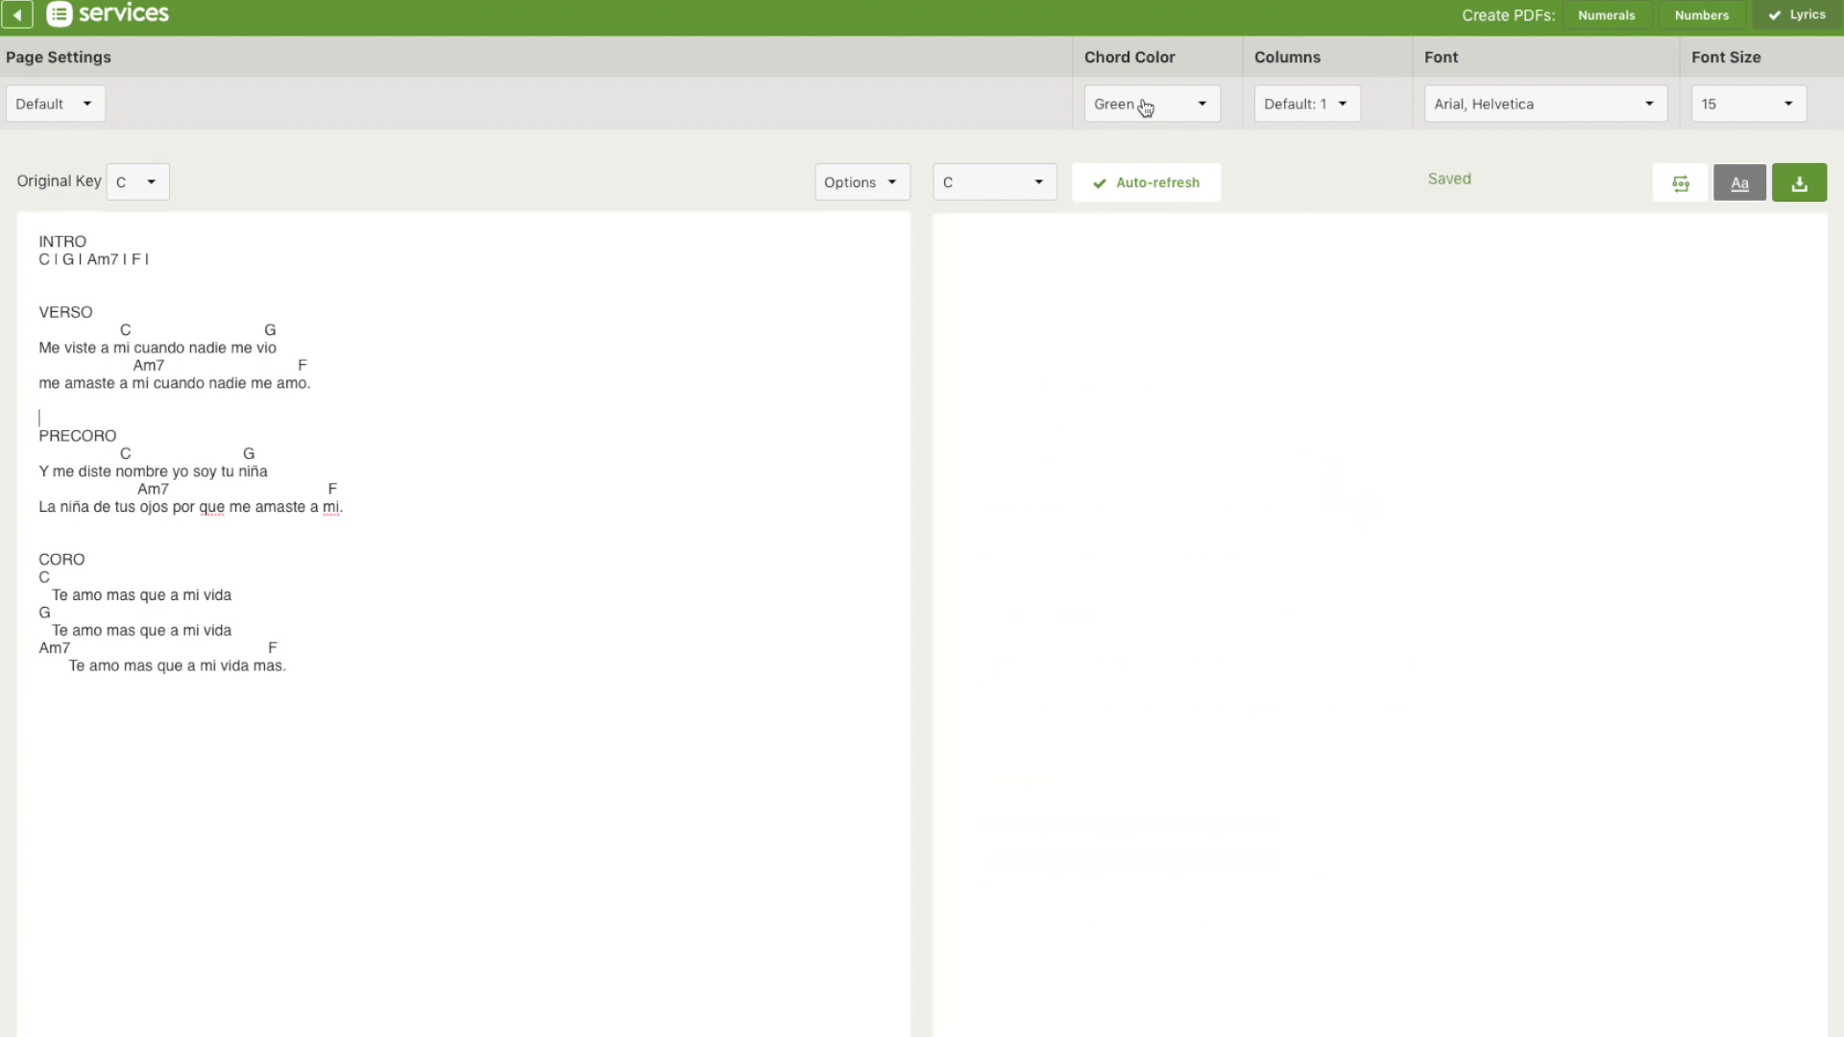
click(1146, 105)
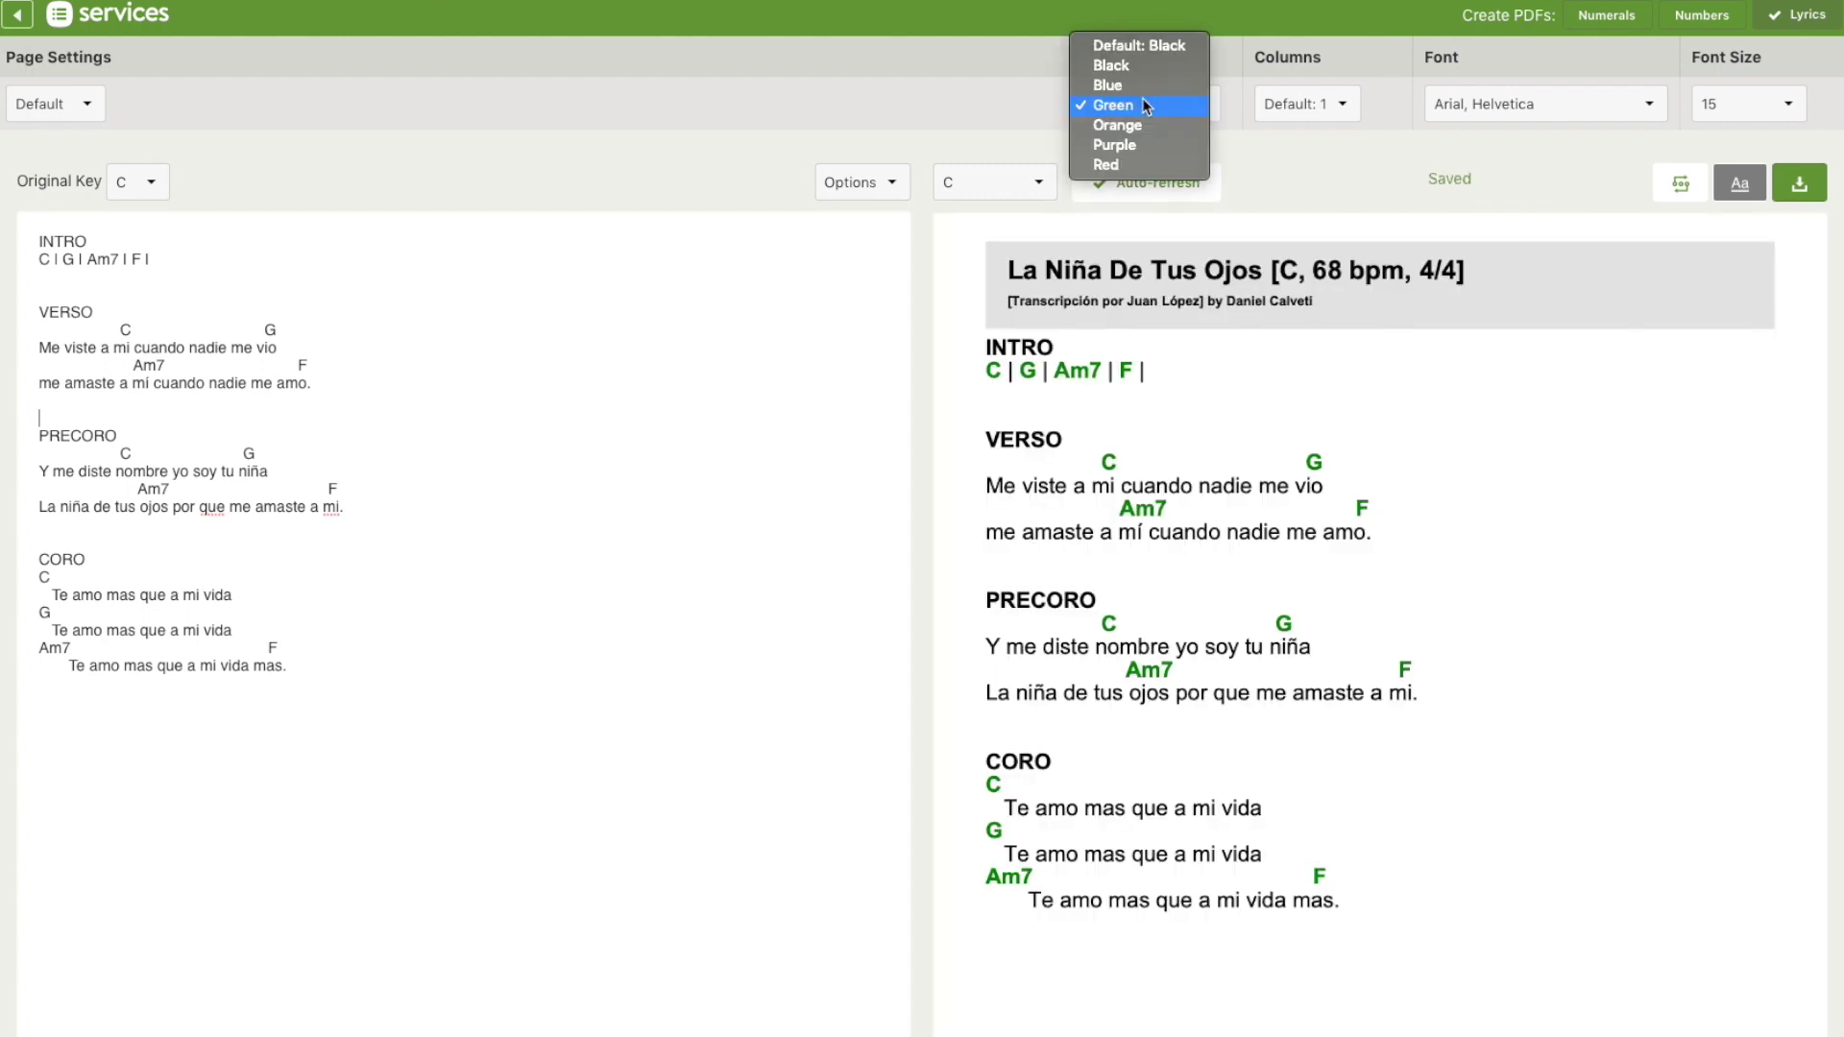
click(1126, 145)
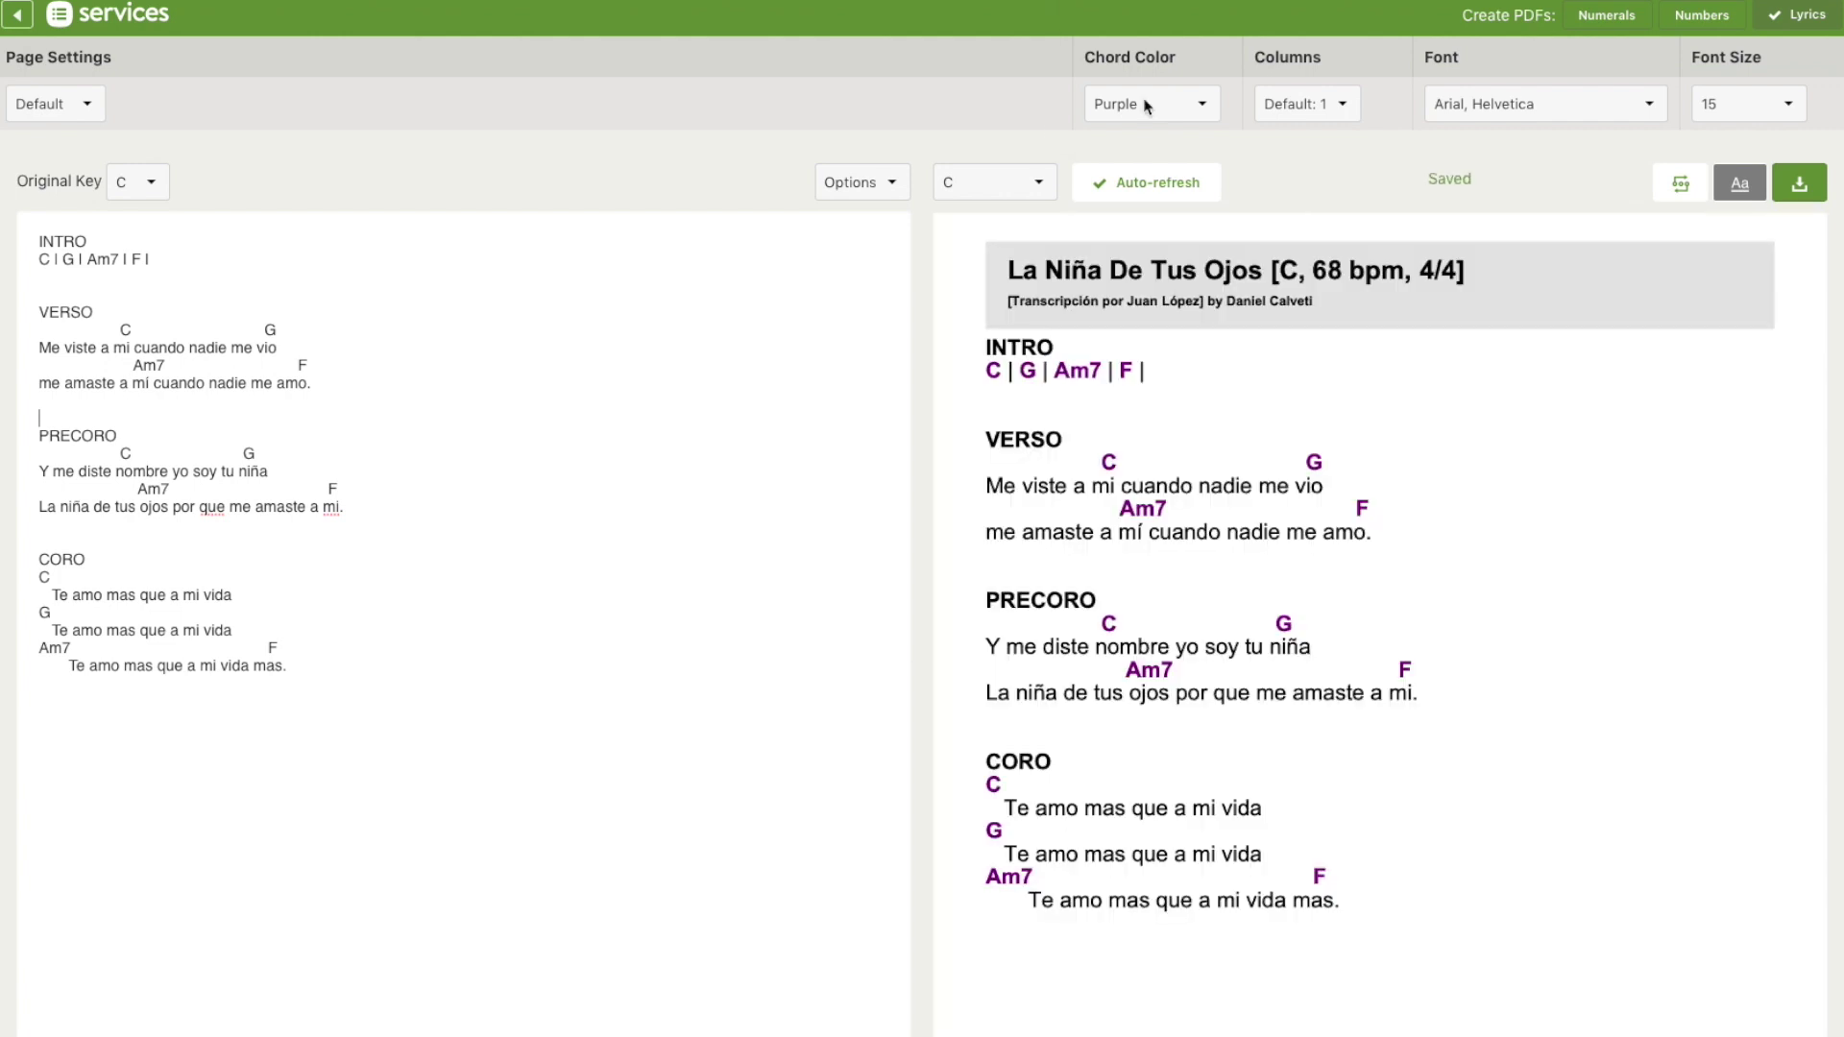
Step: Set the chord color to Black and return to the song's arrangement page
click(1146, 108)
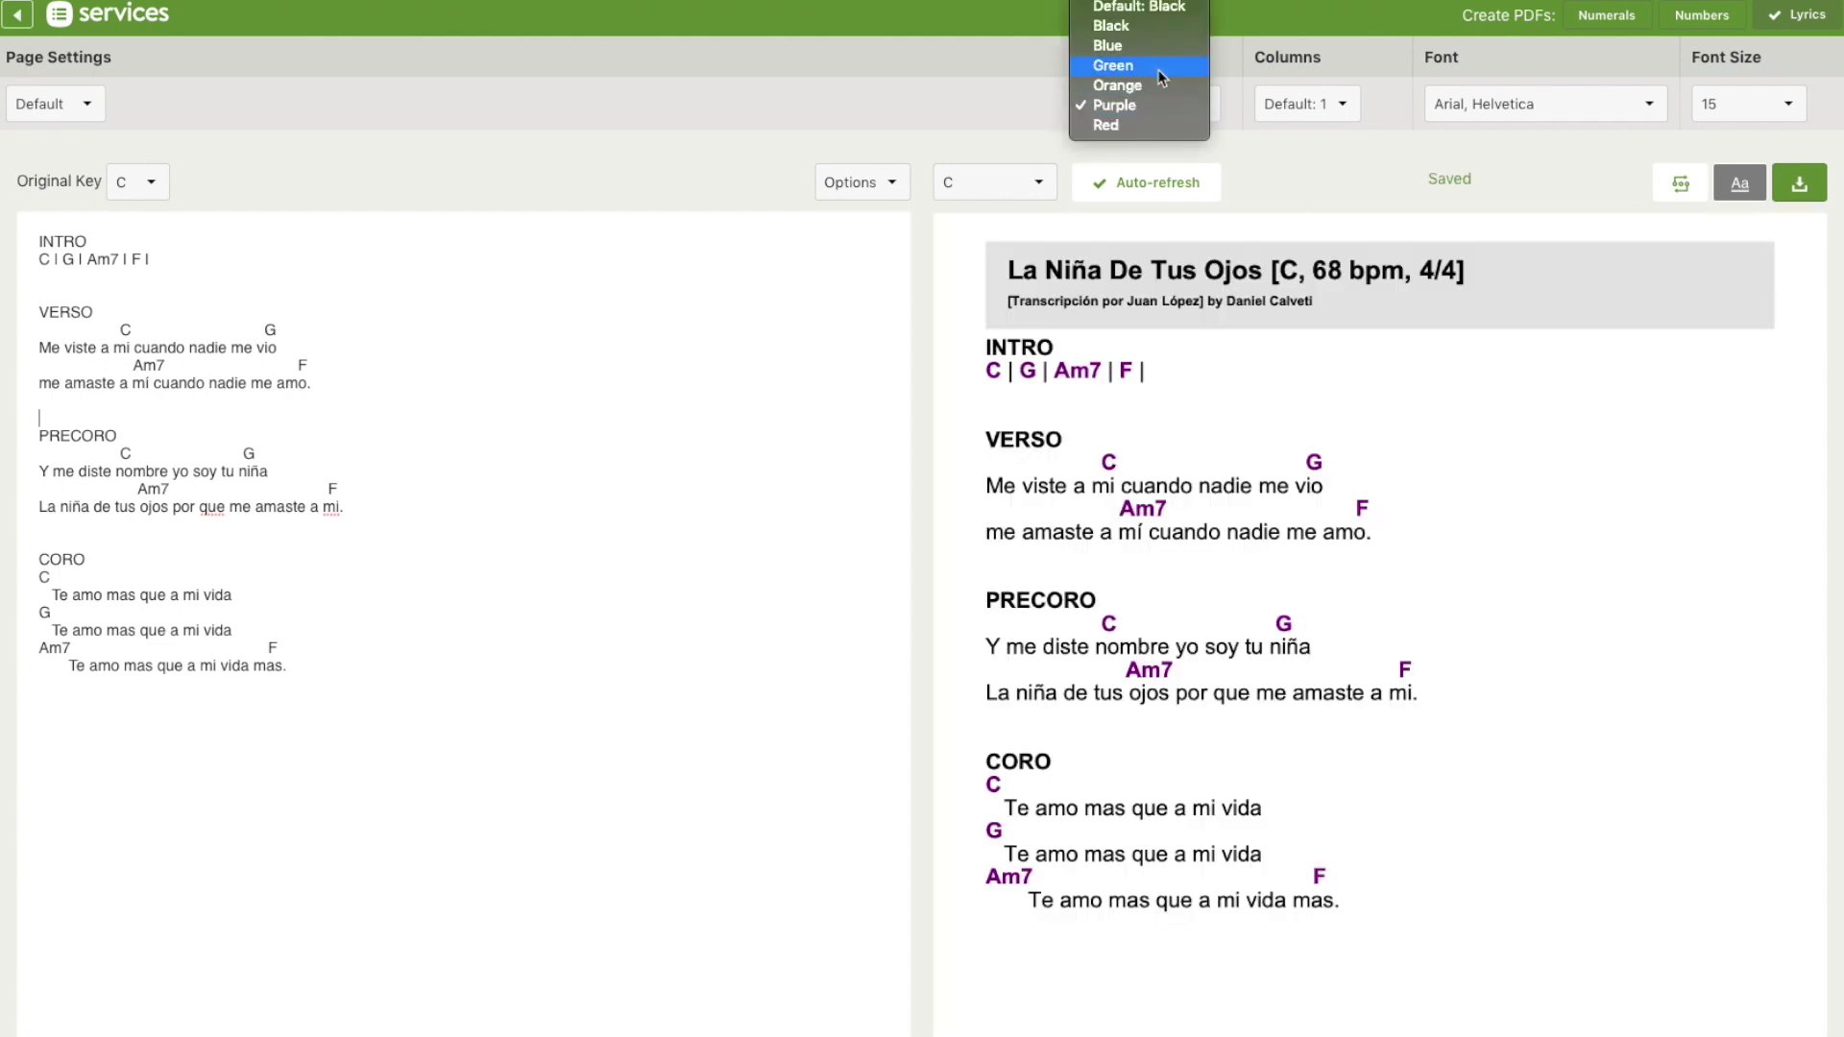
click(1132, 25)
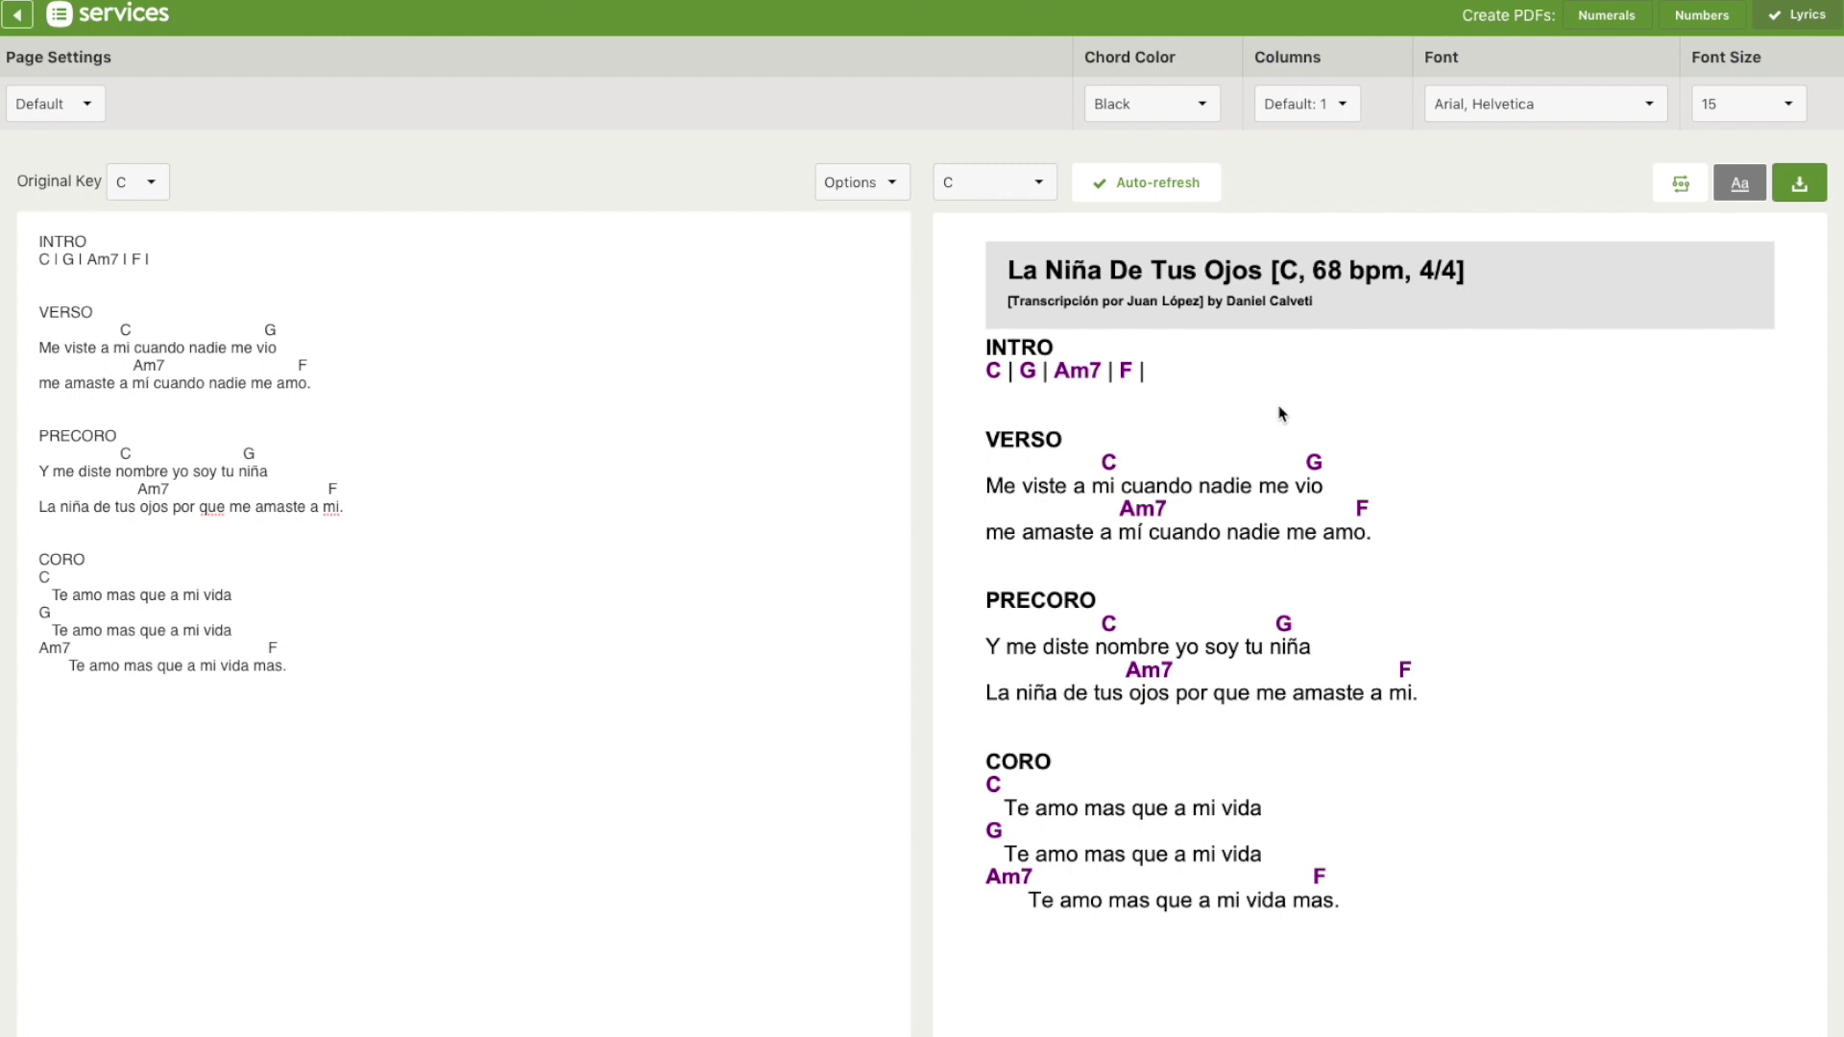
scroll(1145, 359, up, 1)
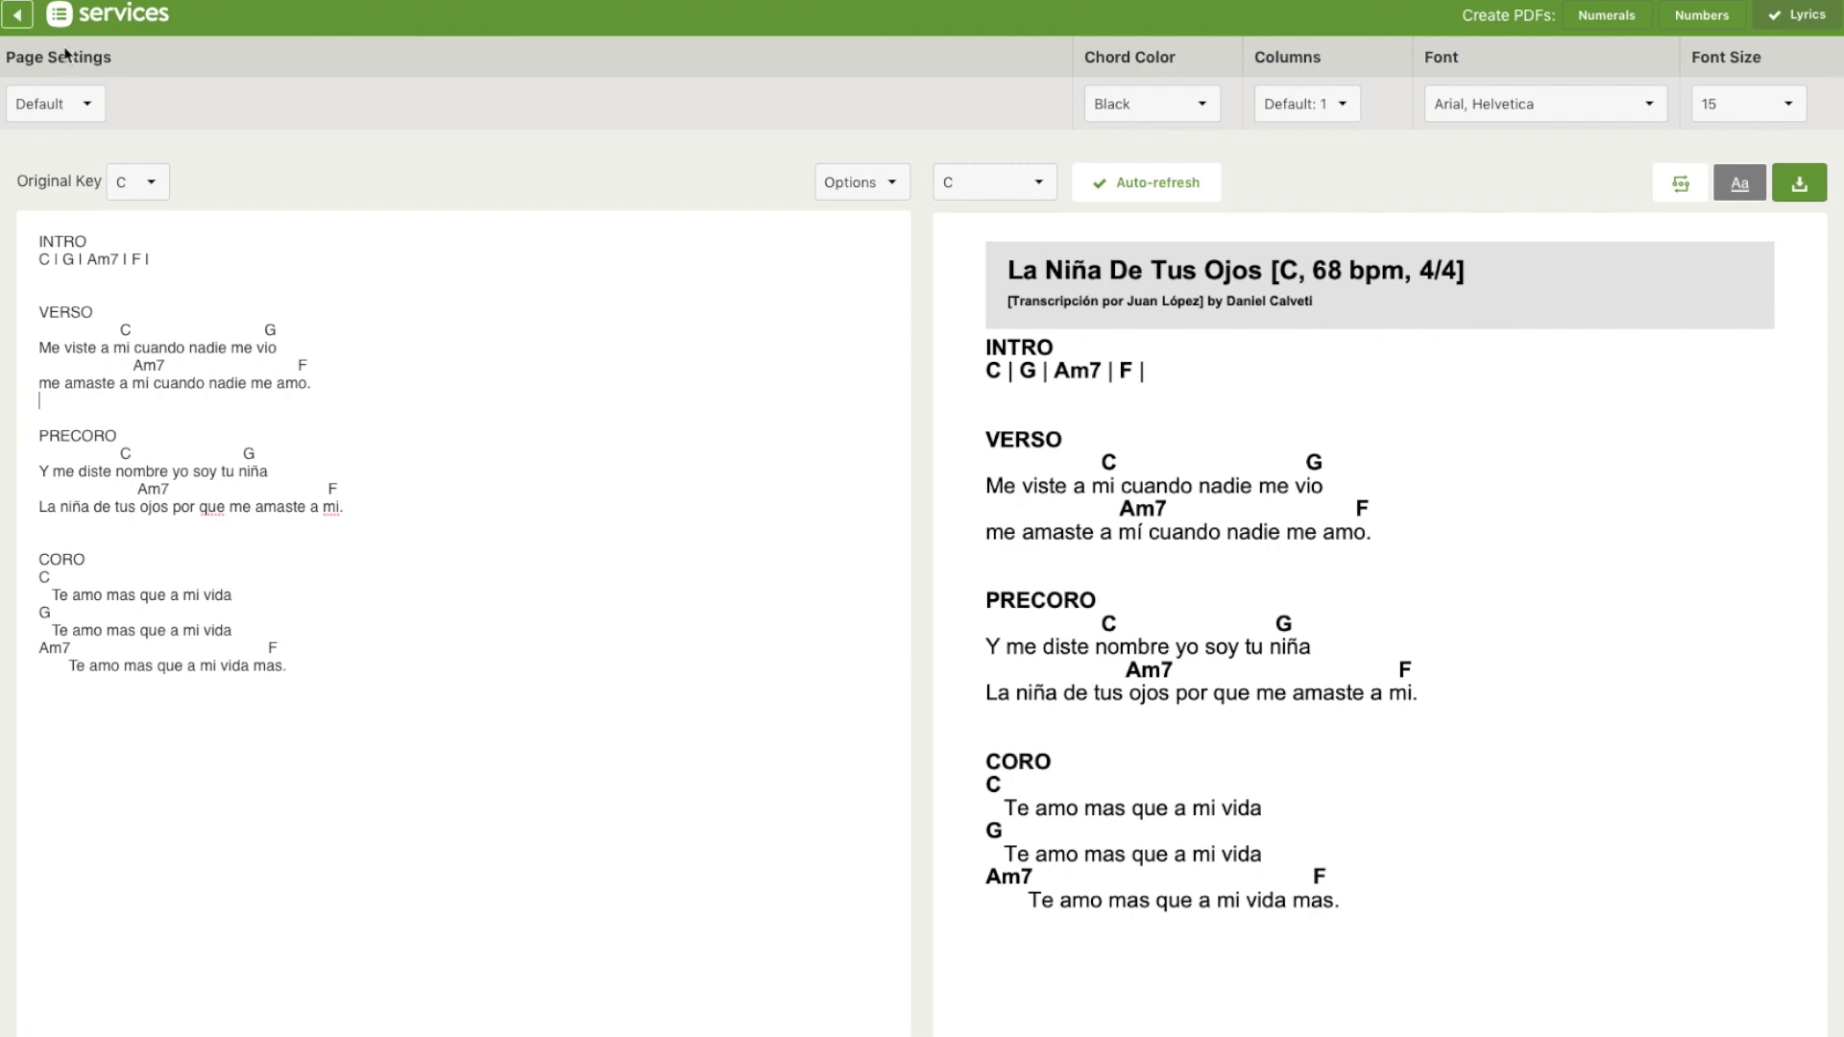
click(18, 16)
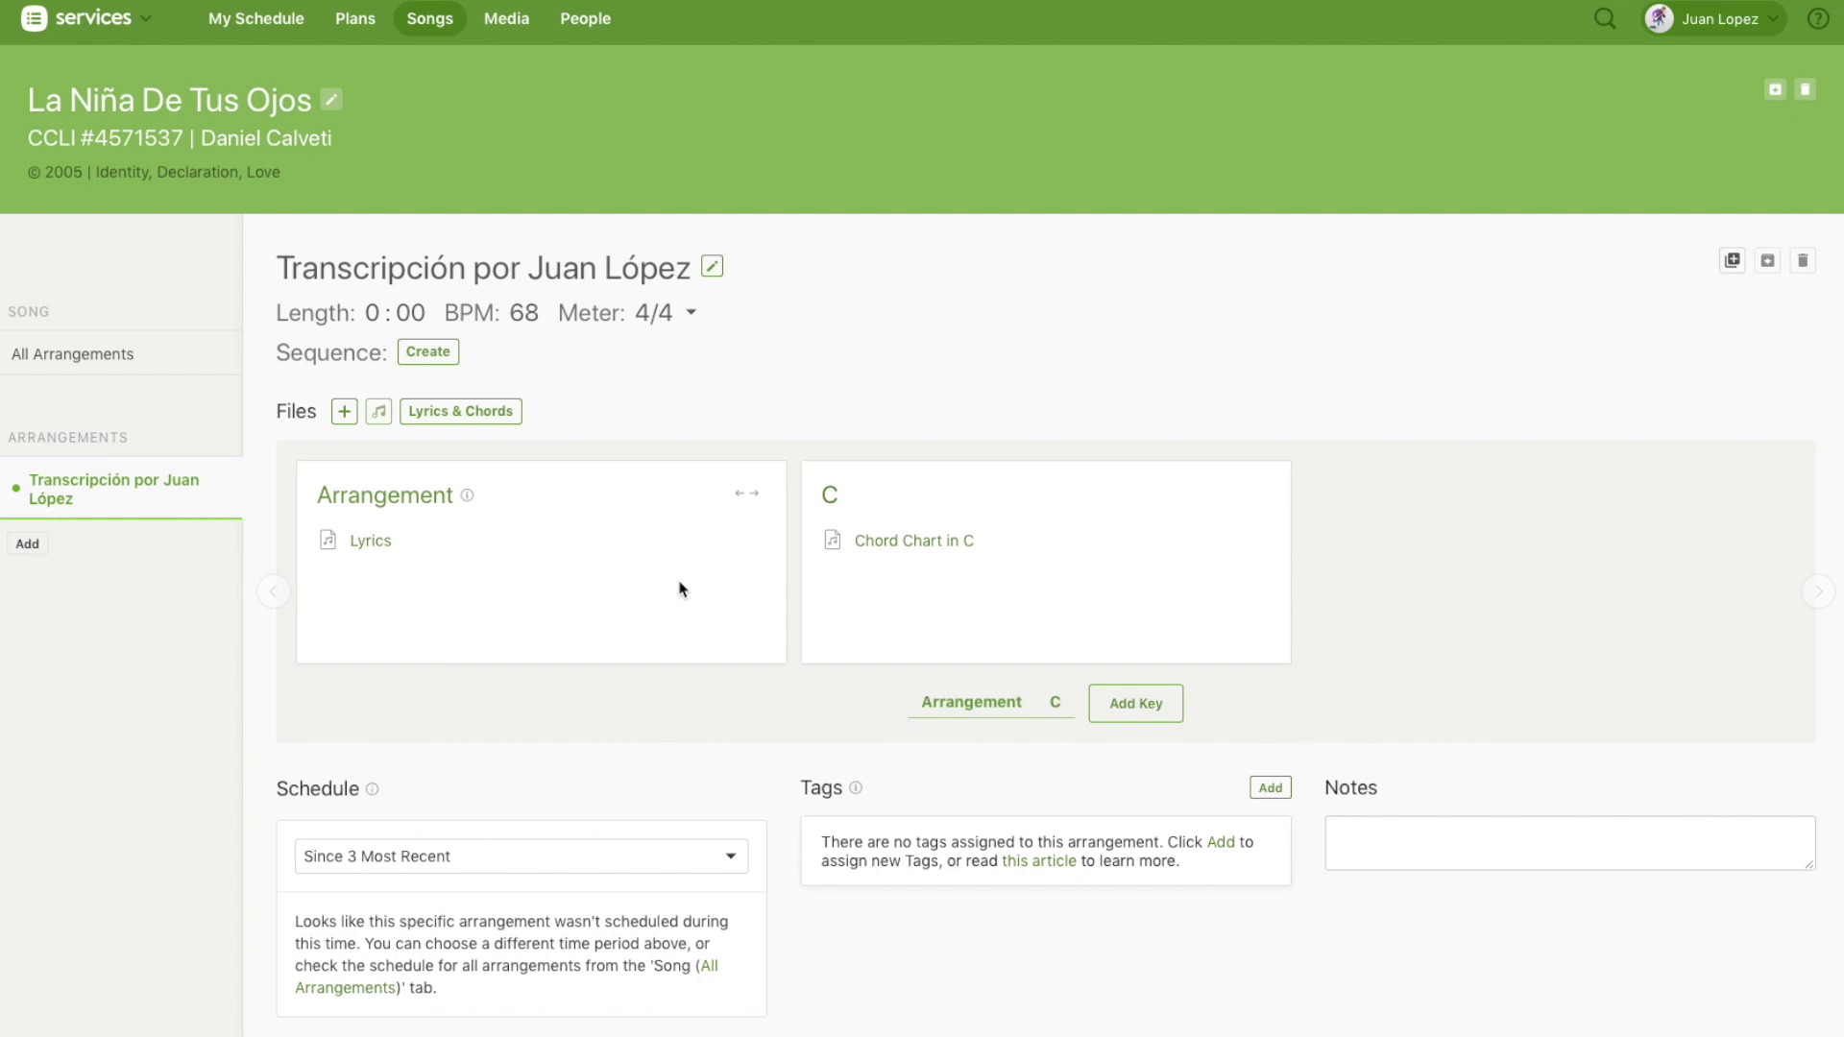
Step: Open the arrangement's dialog for adding files and examine the Link and Upload options
click(345, 420)
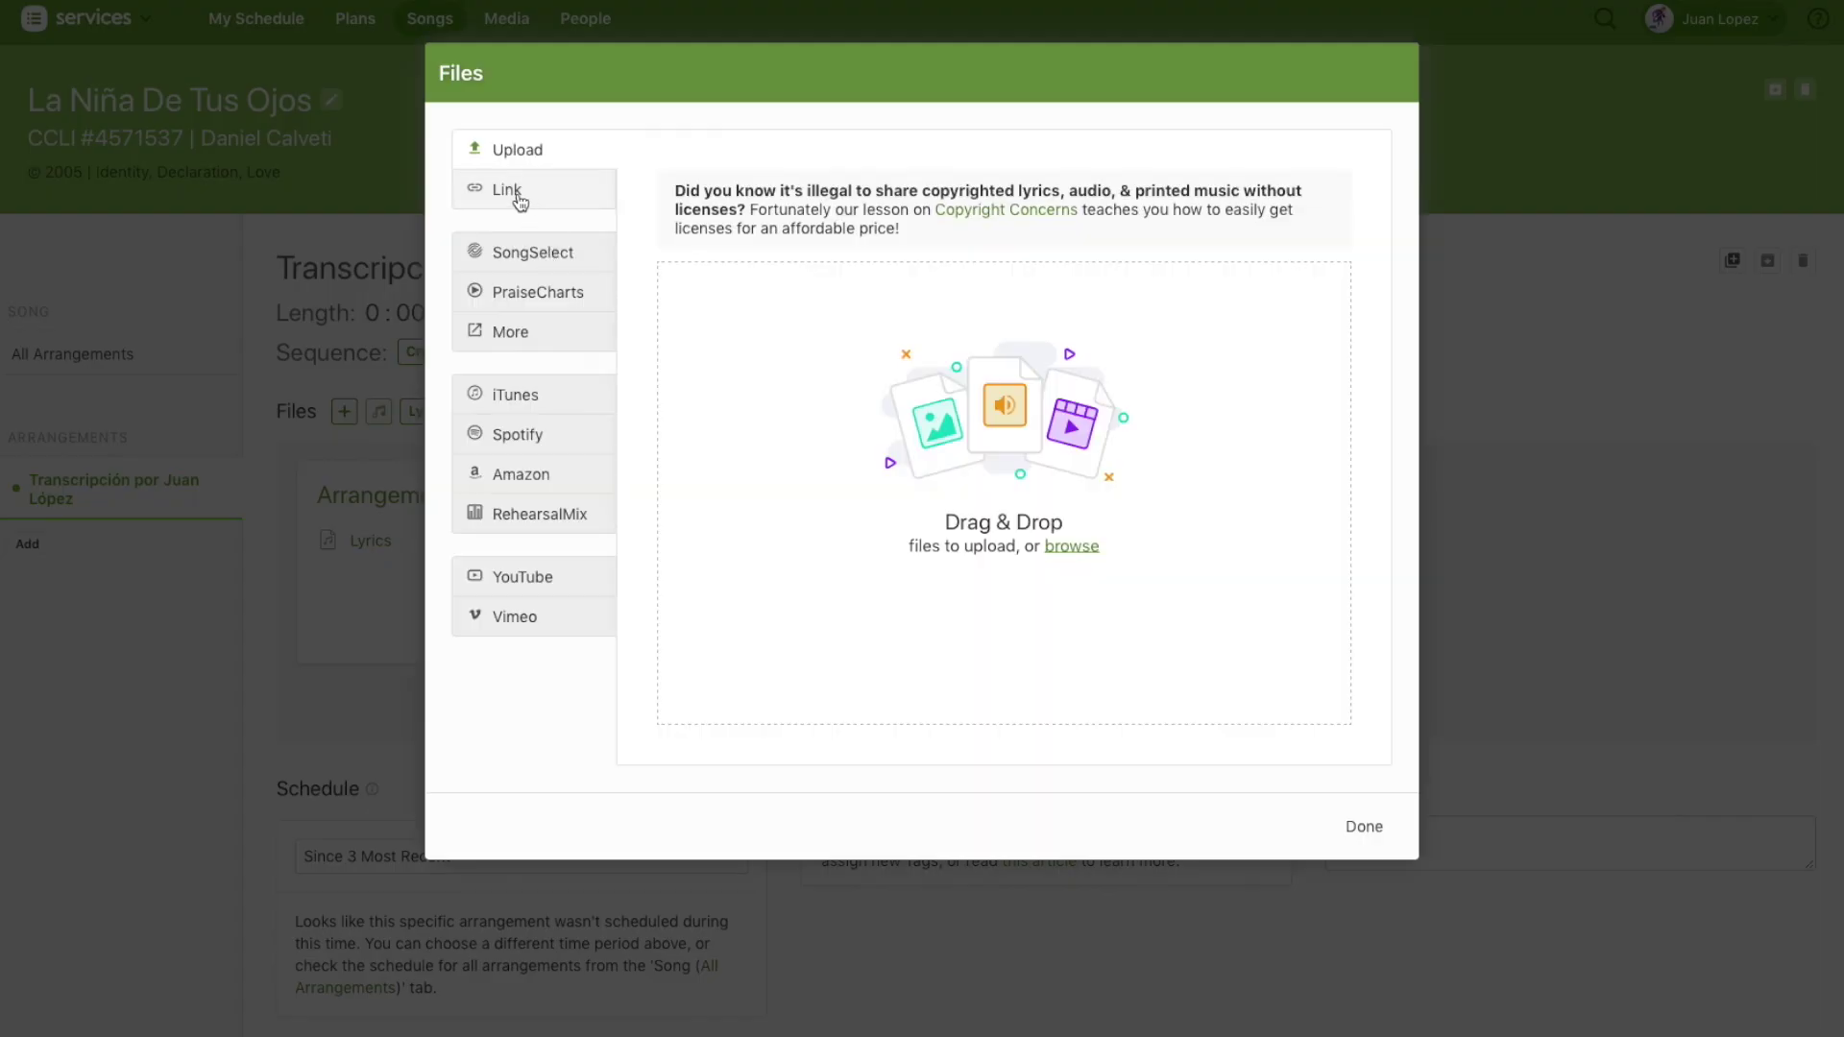
click(517, 194)
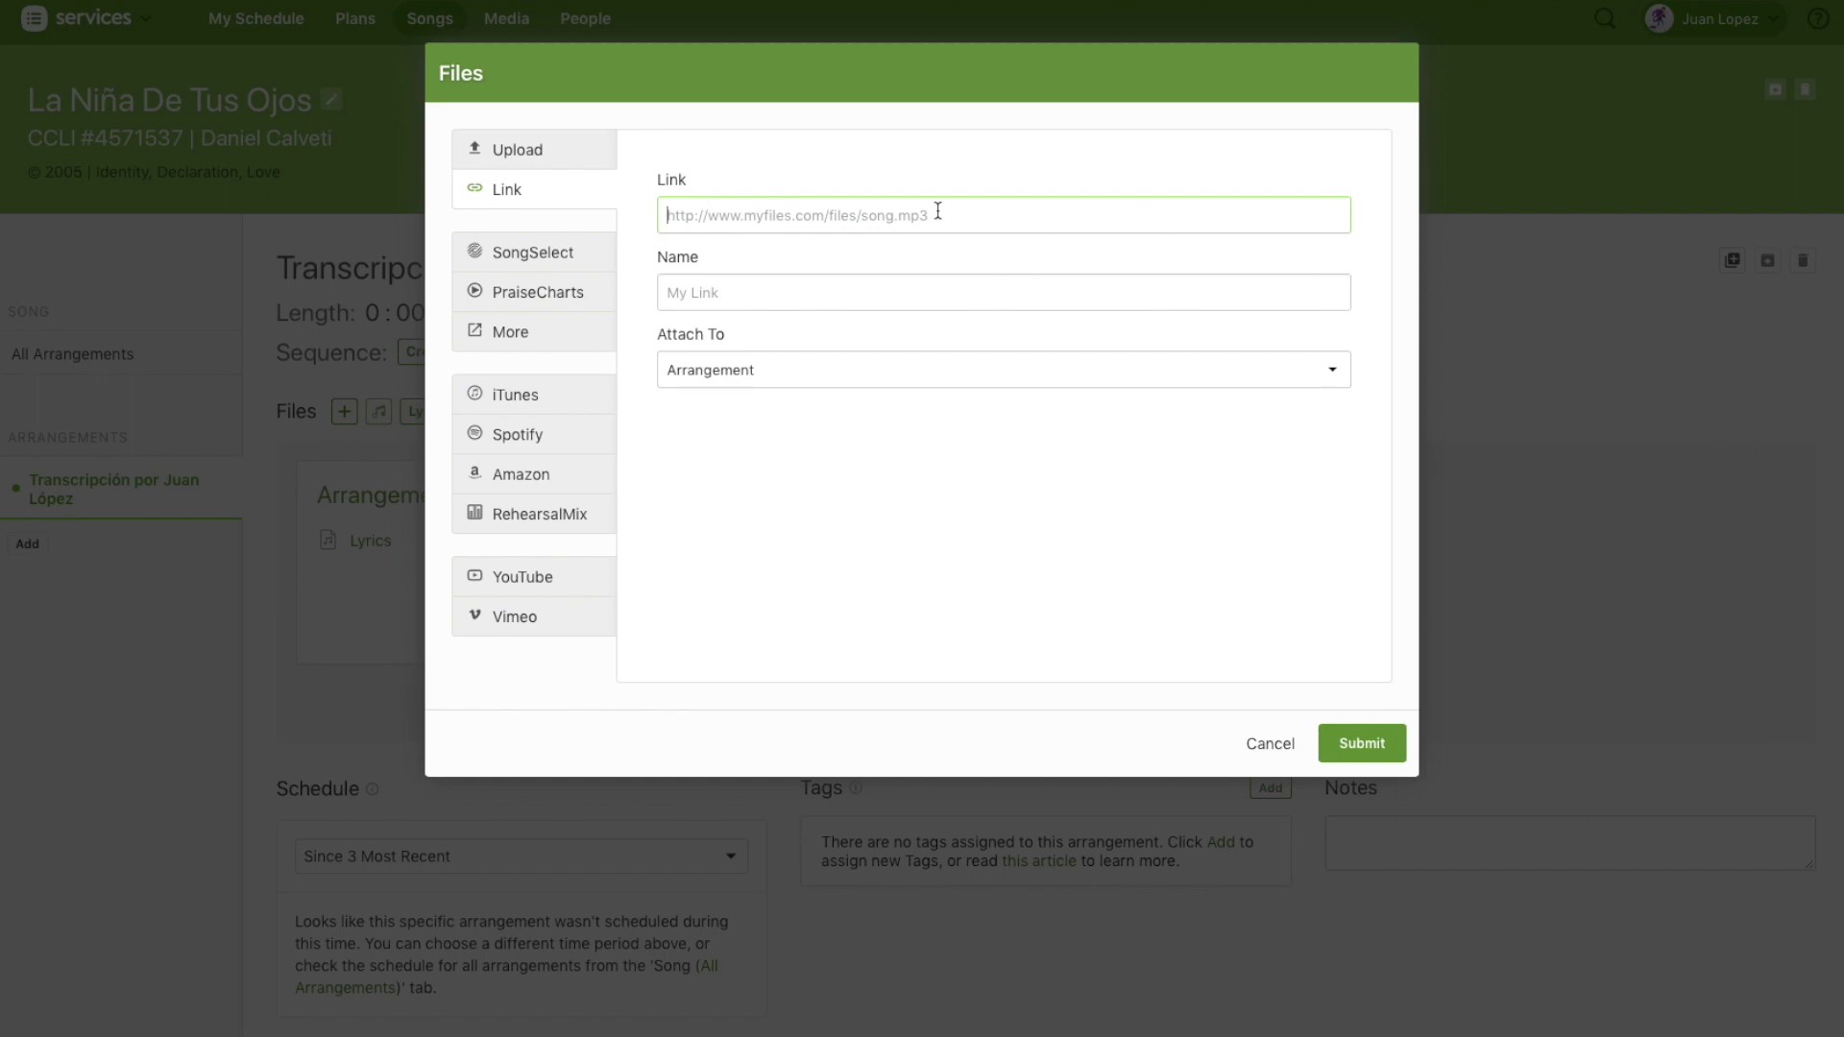
click(709, 286)
click(538, 150)
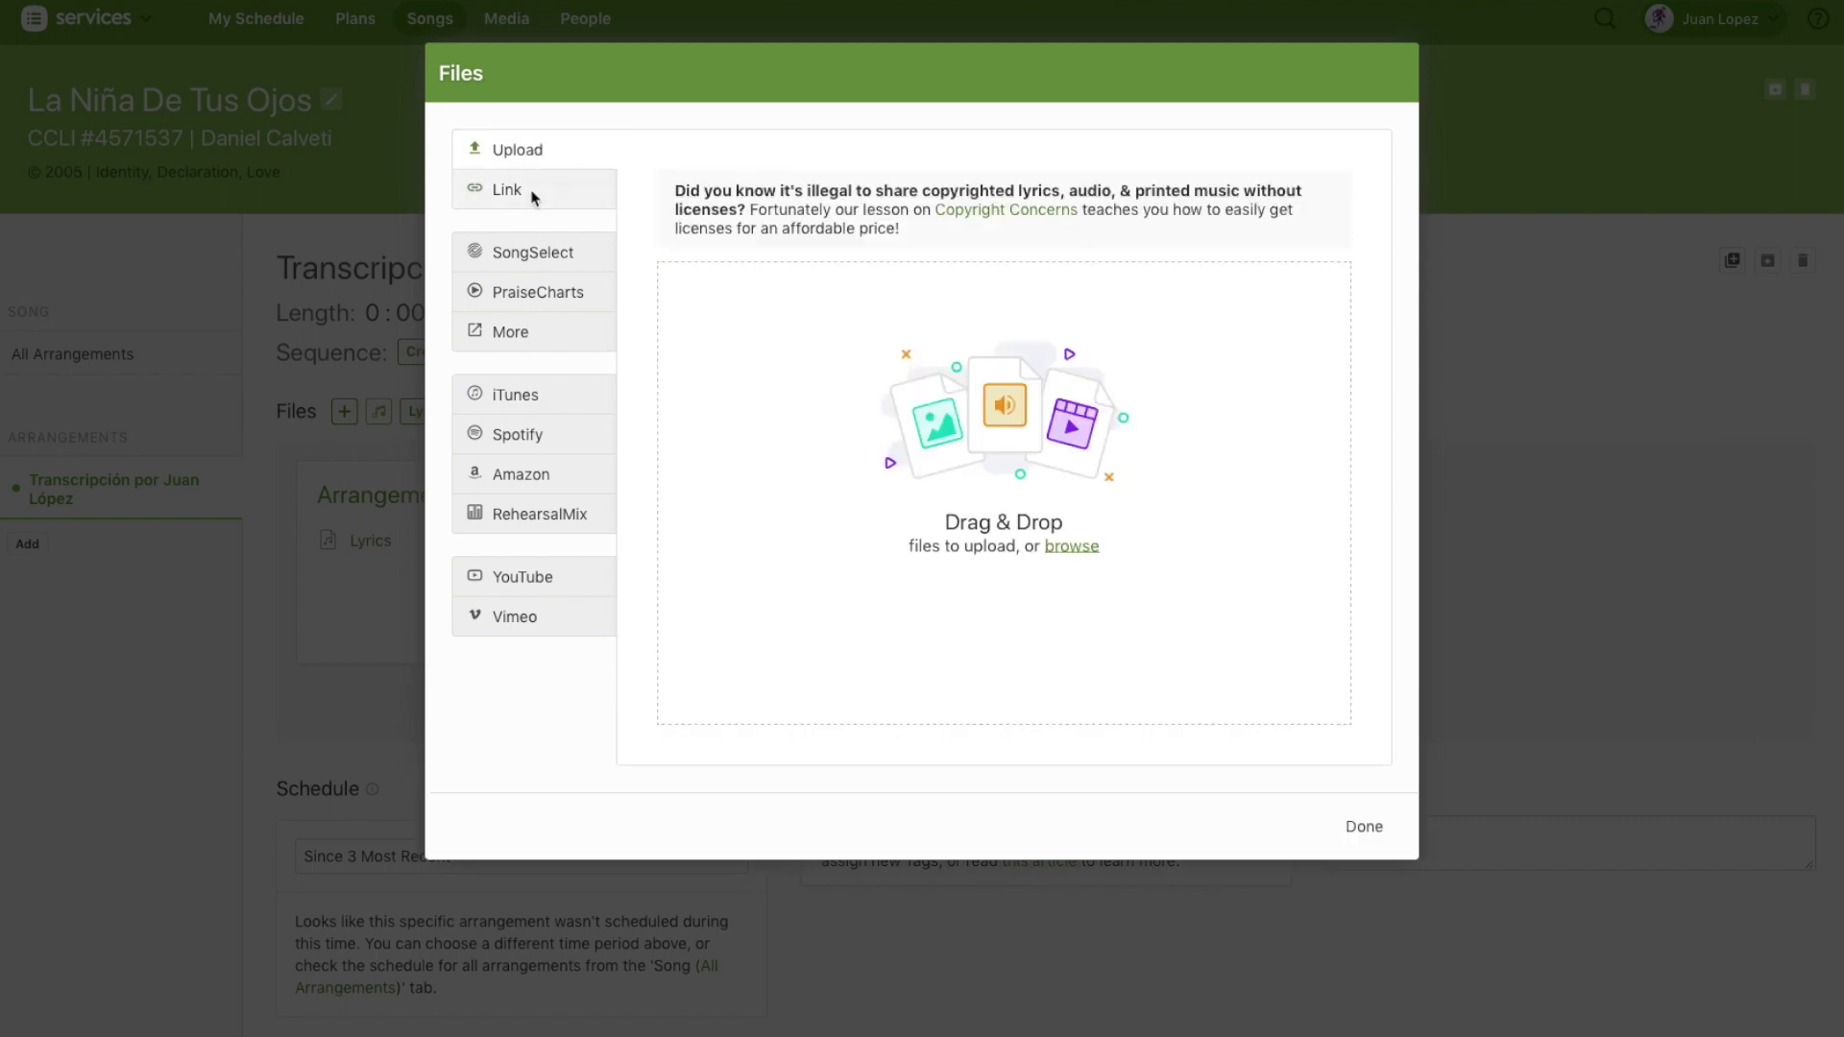
click(538, 193)
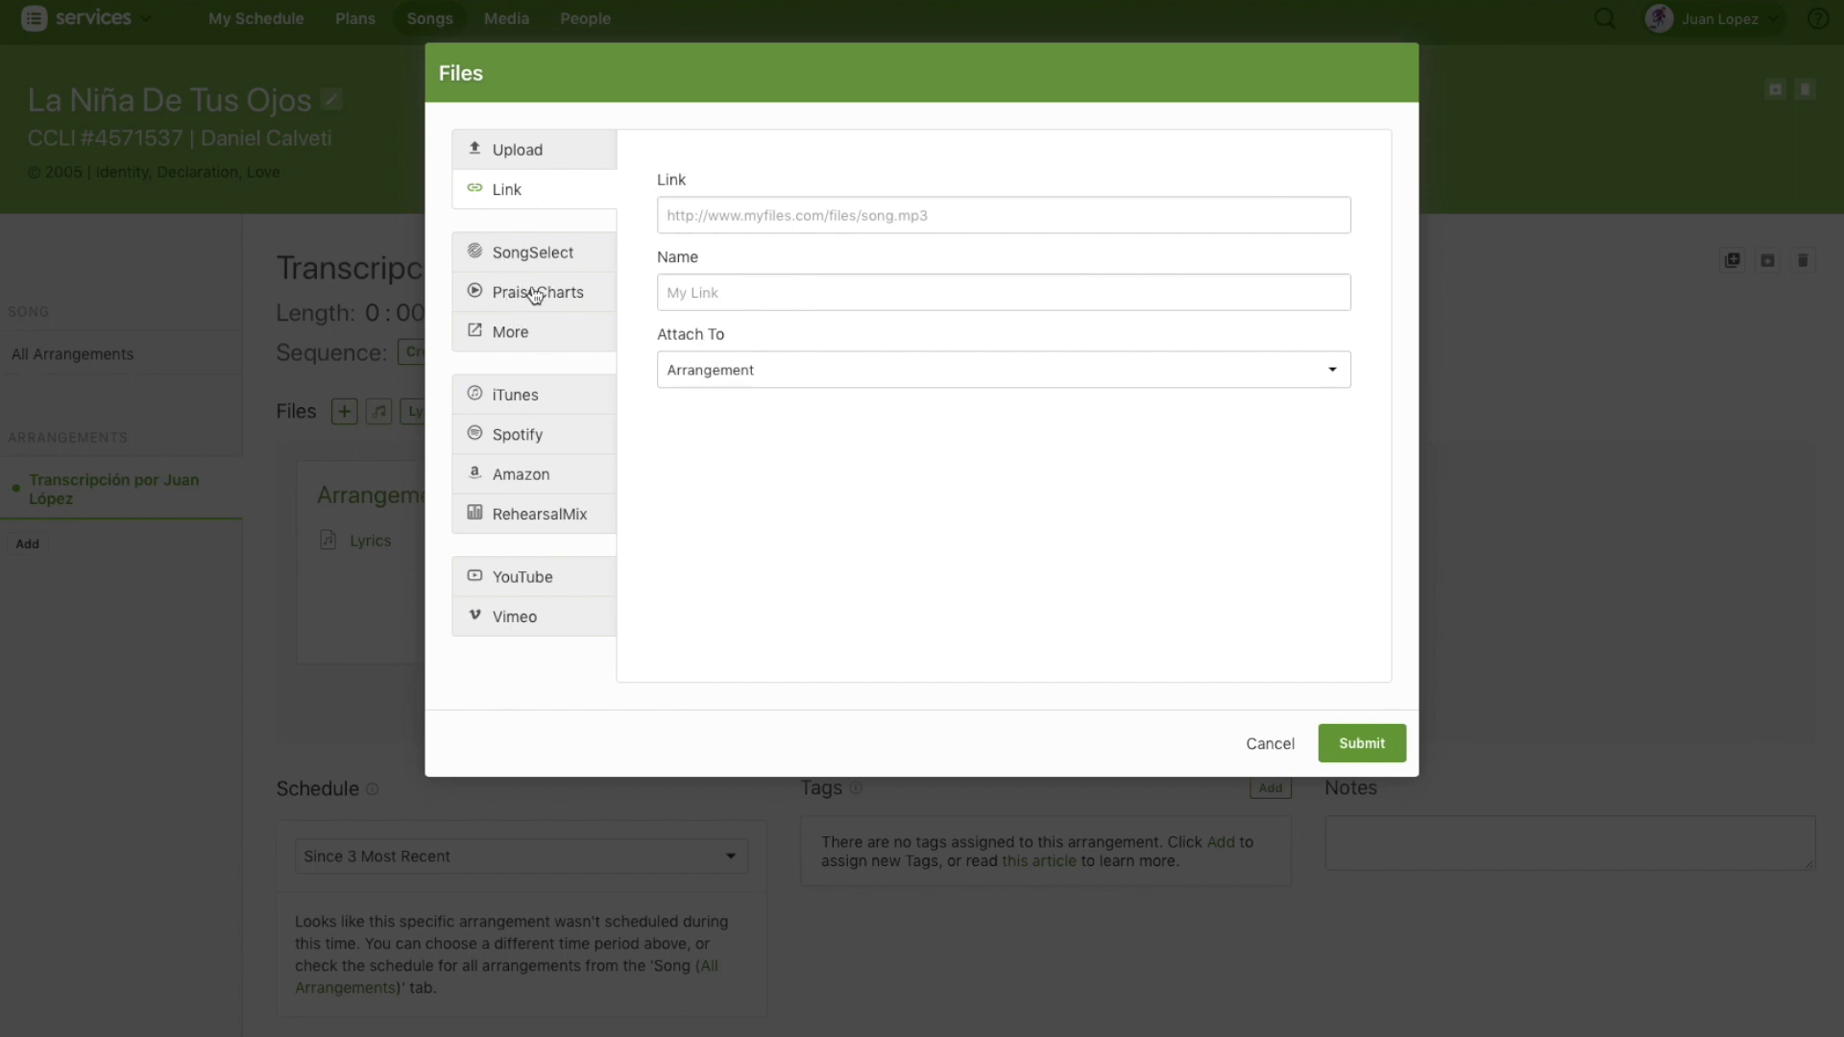
Step: Look up La Niña De Tus Ojos in the iTunes, Spotify, Amazon and RehearsalMix sources
click(522, 398)
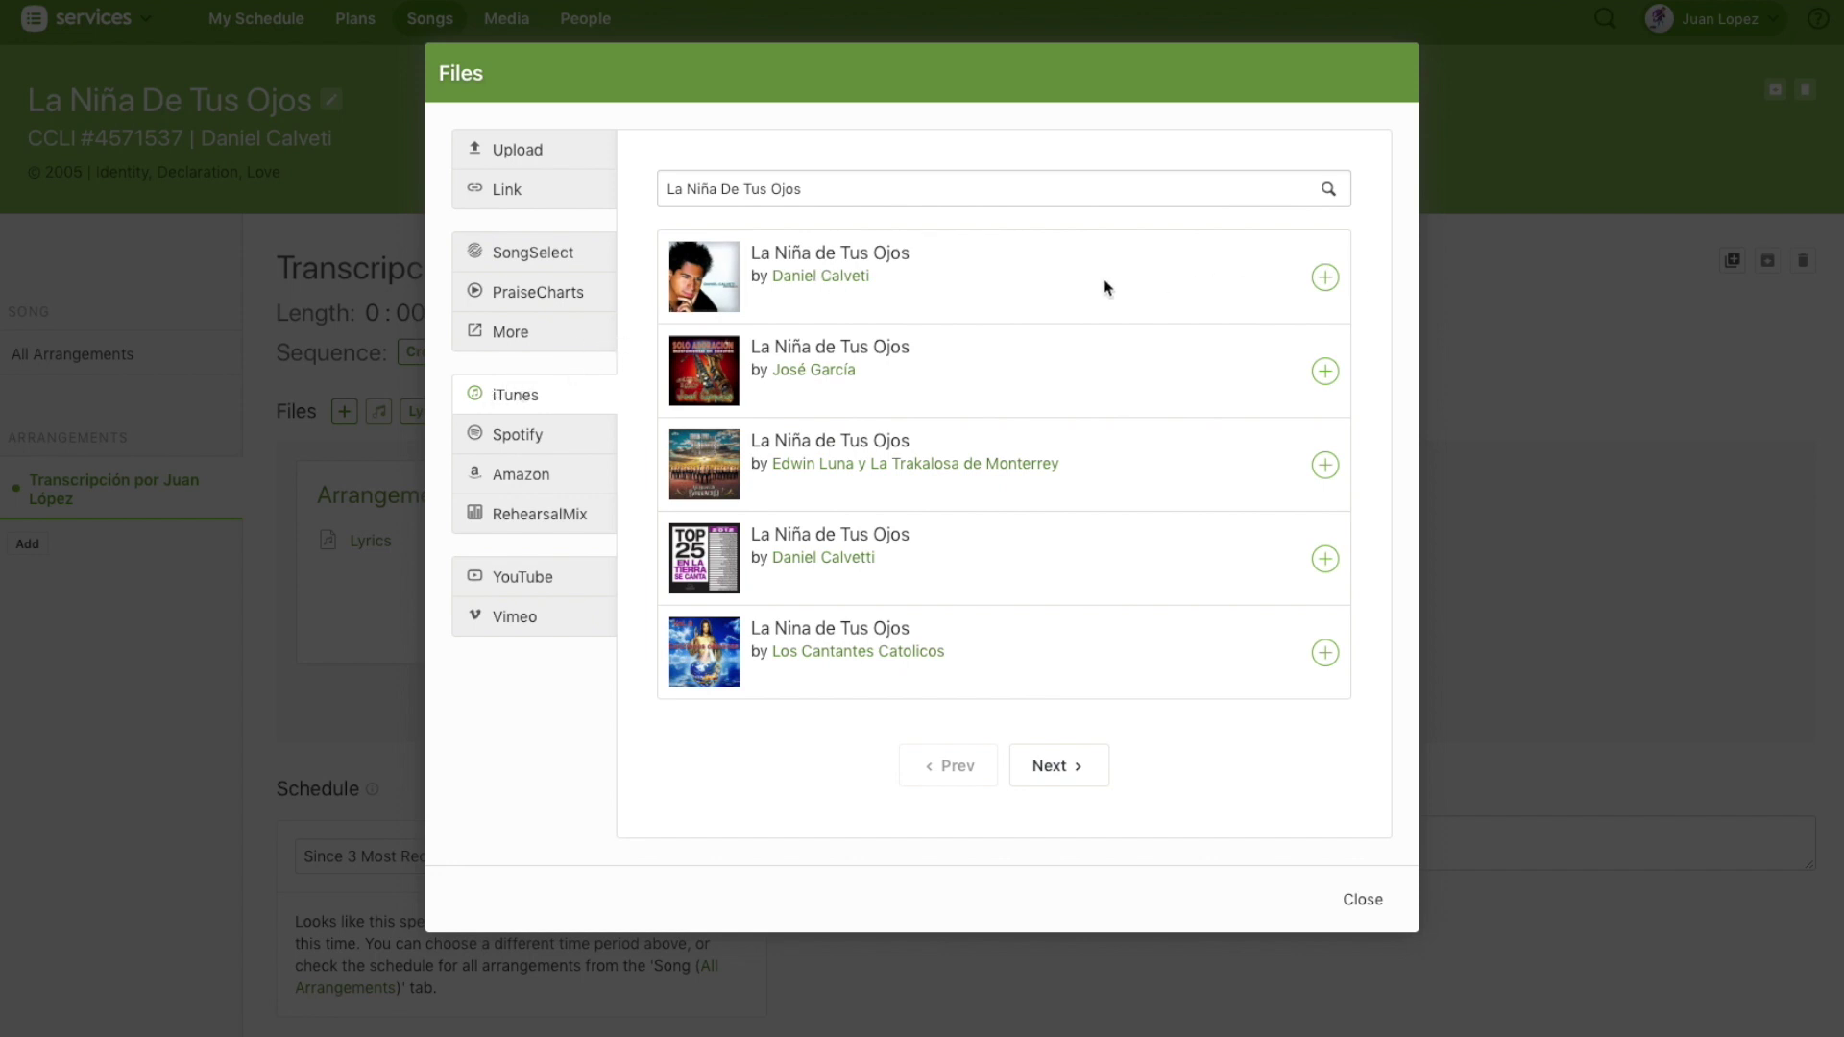
click(520, 439)
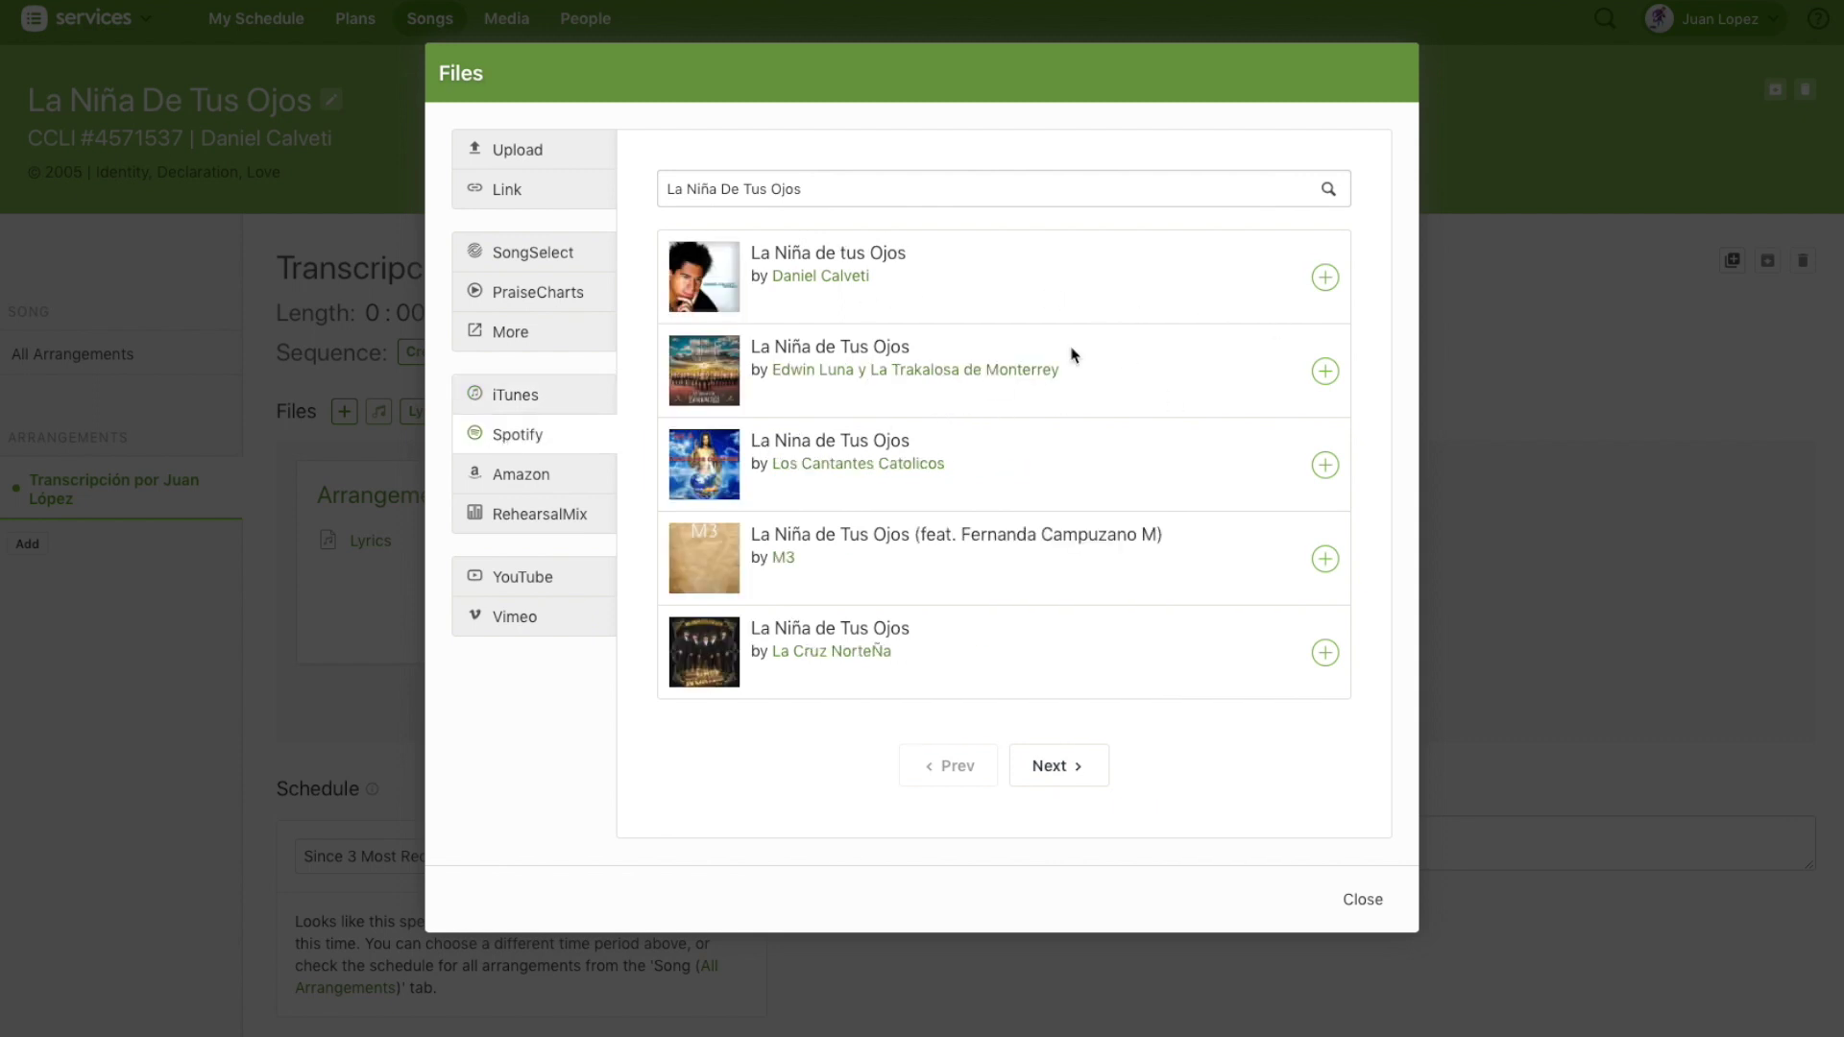
click(516, 477)
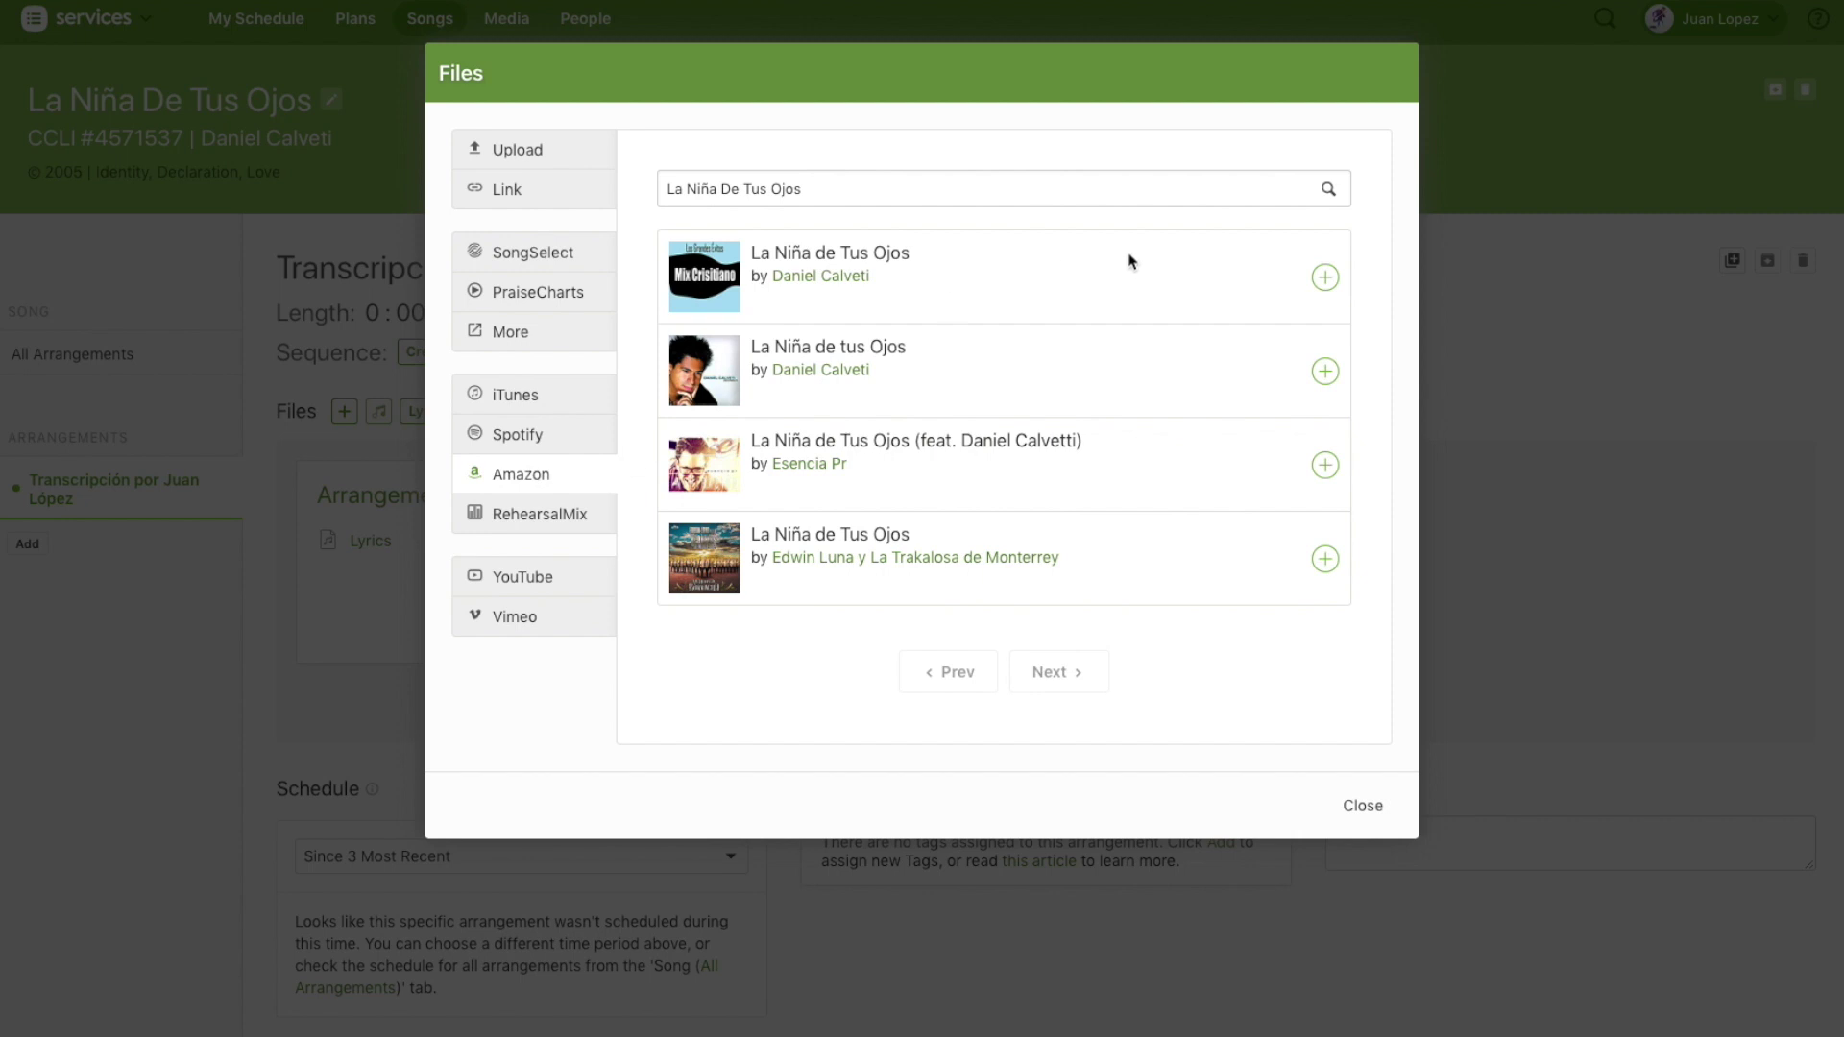
click(540, 513)
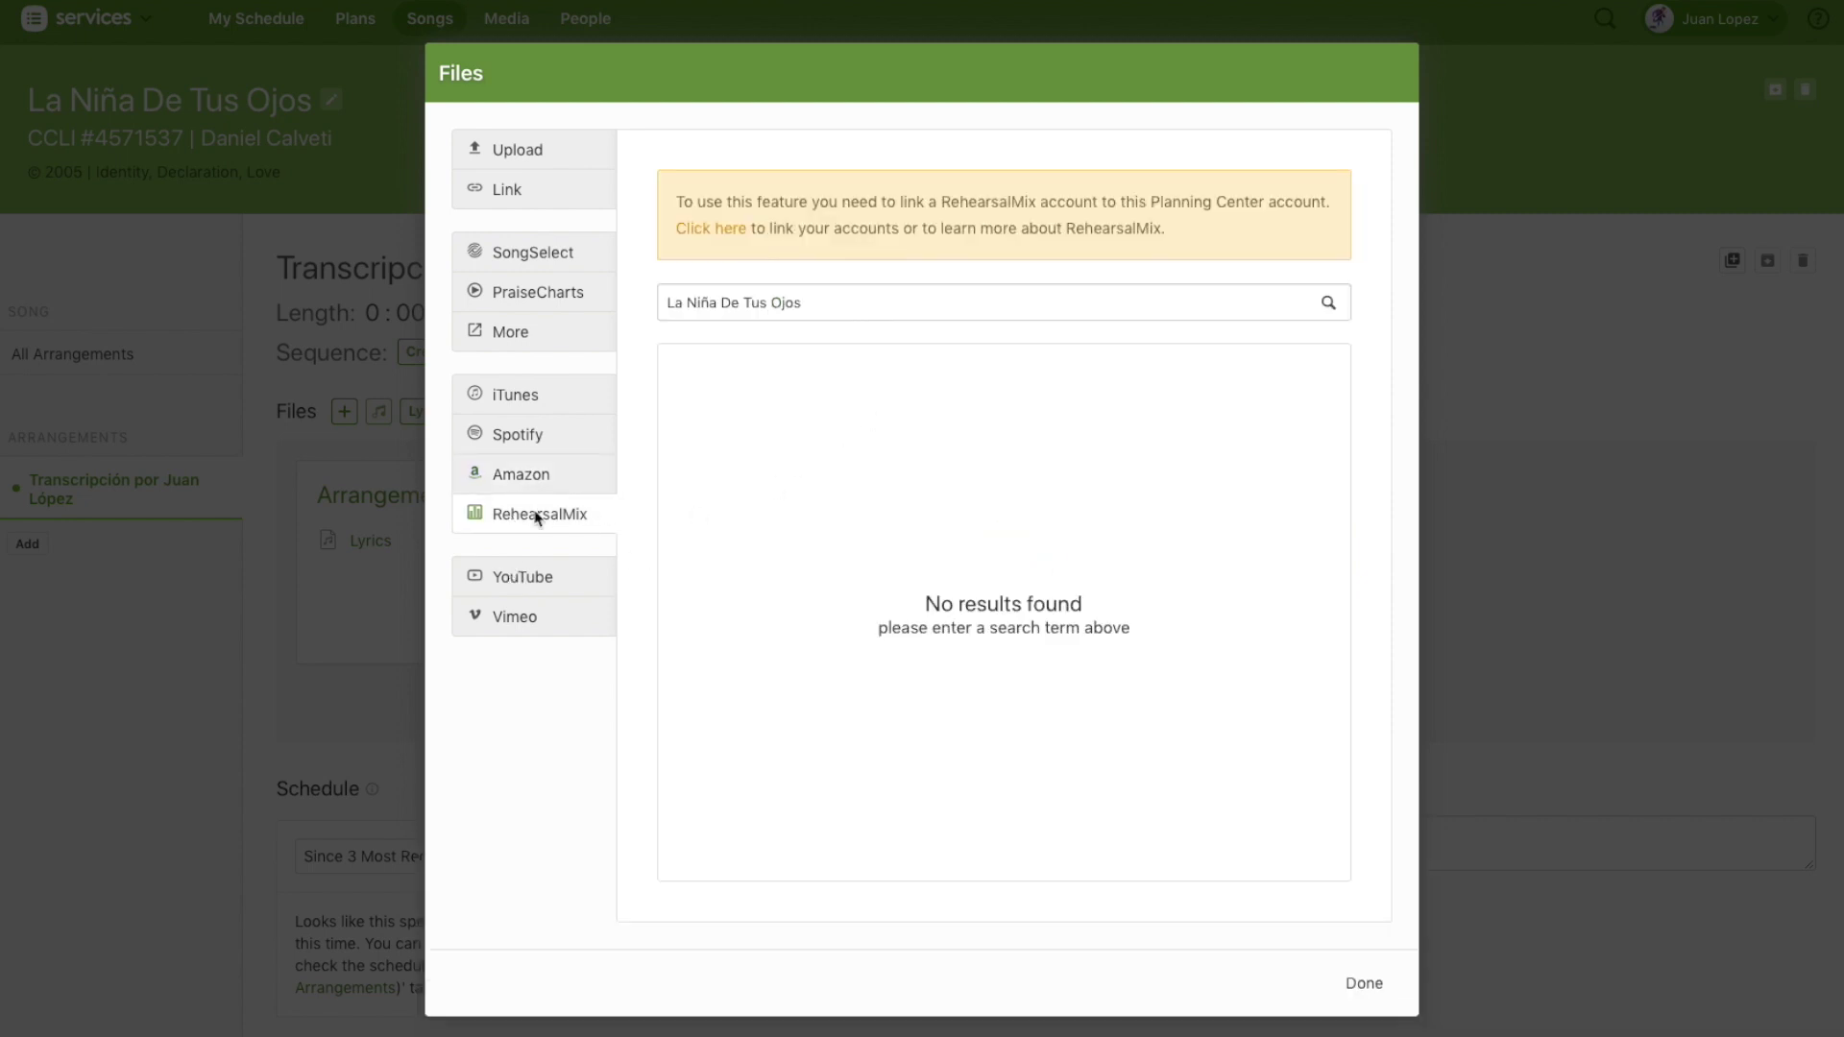
Step: Attach the YouTube video La Niña de tus Ojos Daniel Calveti by buho607 to the arrangement and preview its playback
click(524, 578)
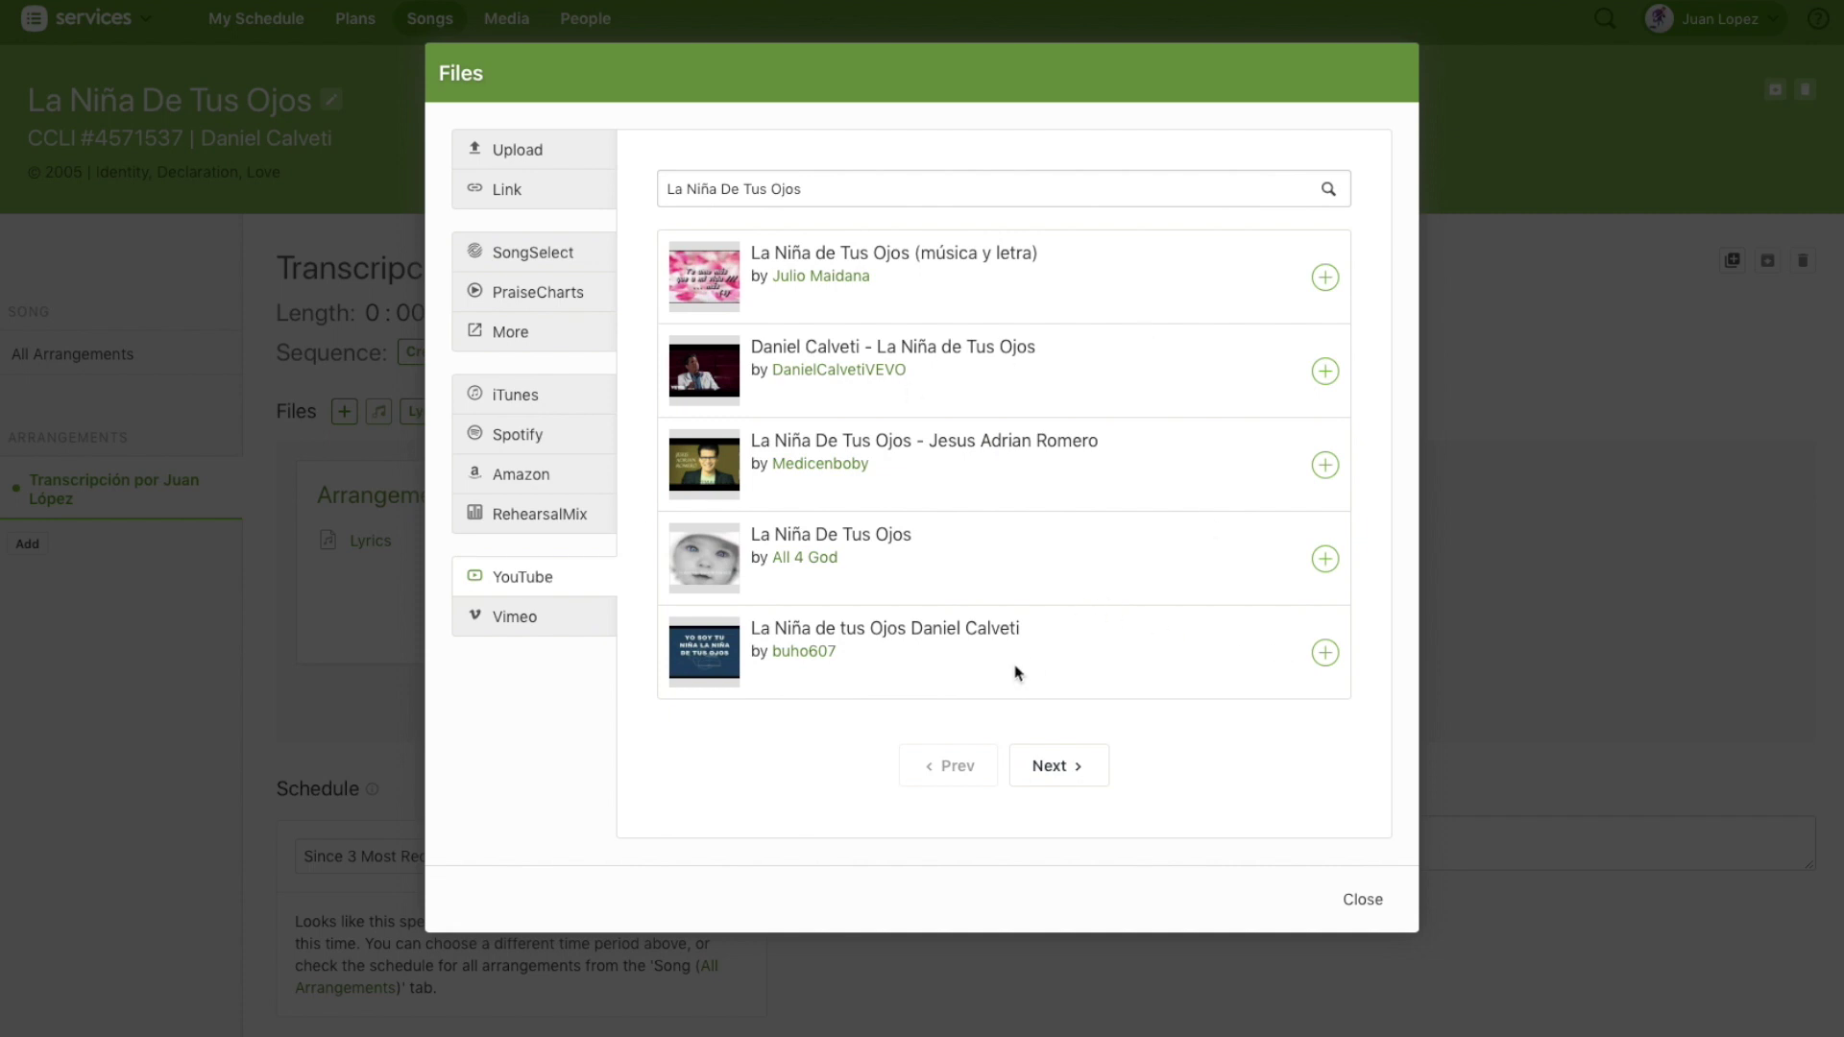
click(1336, 650)
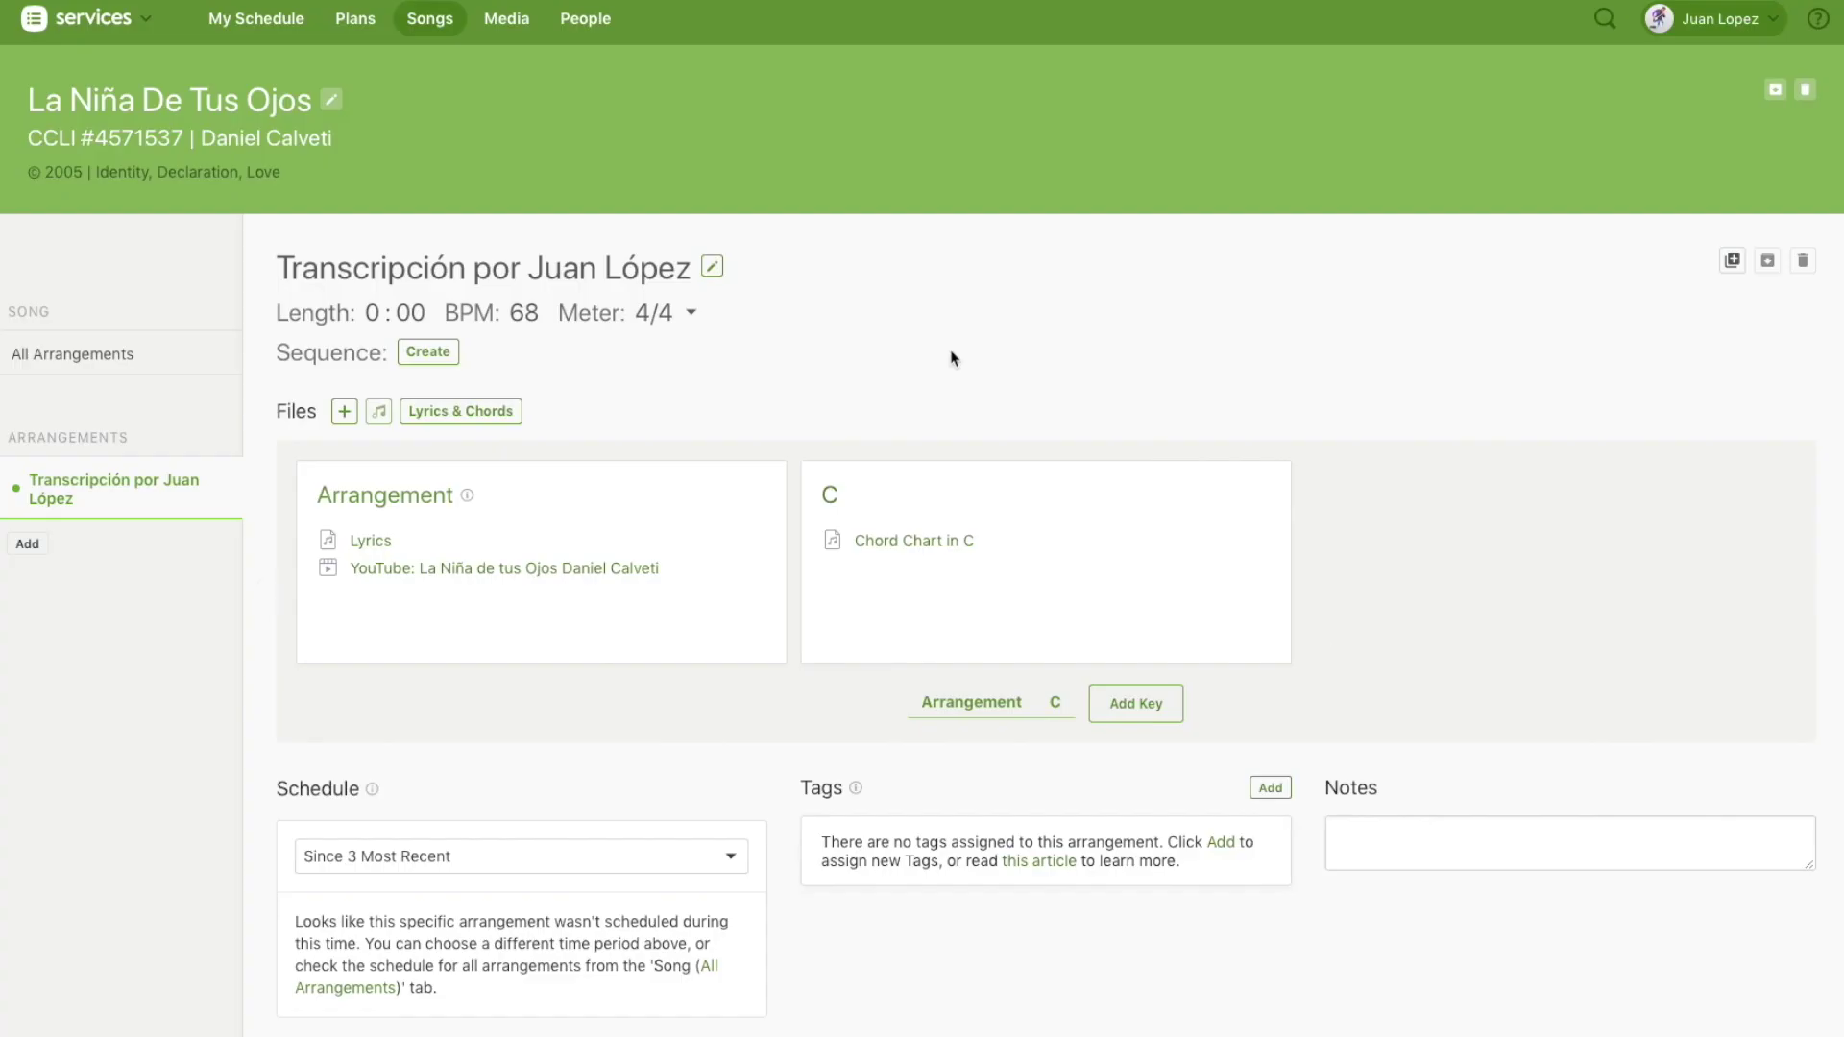
mouse_move(344, 576)
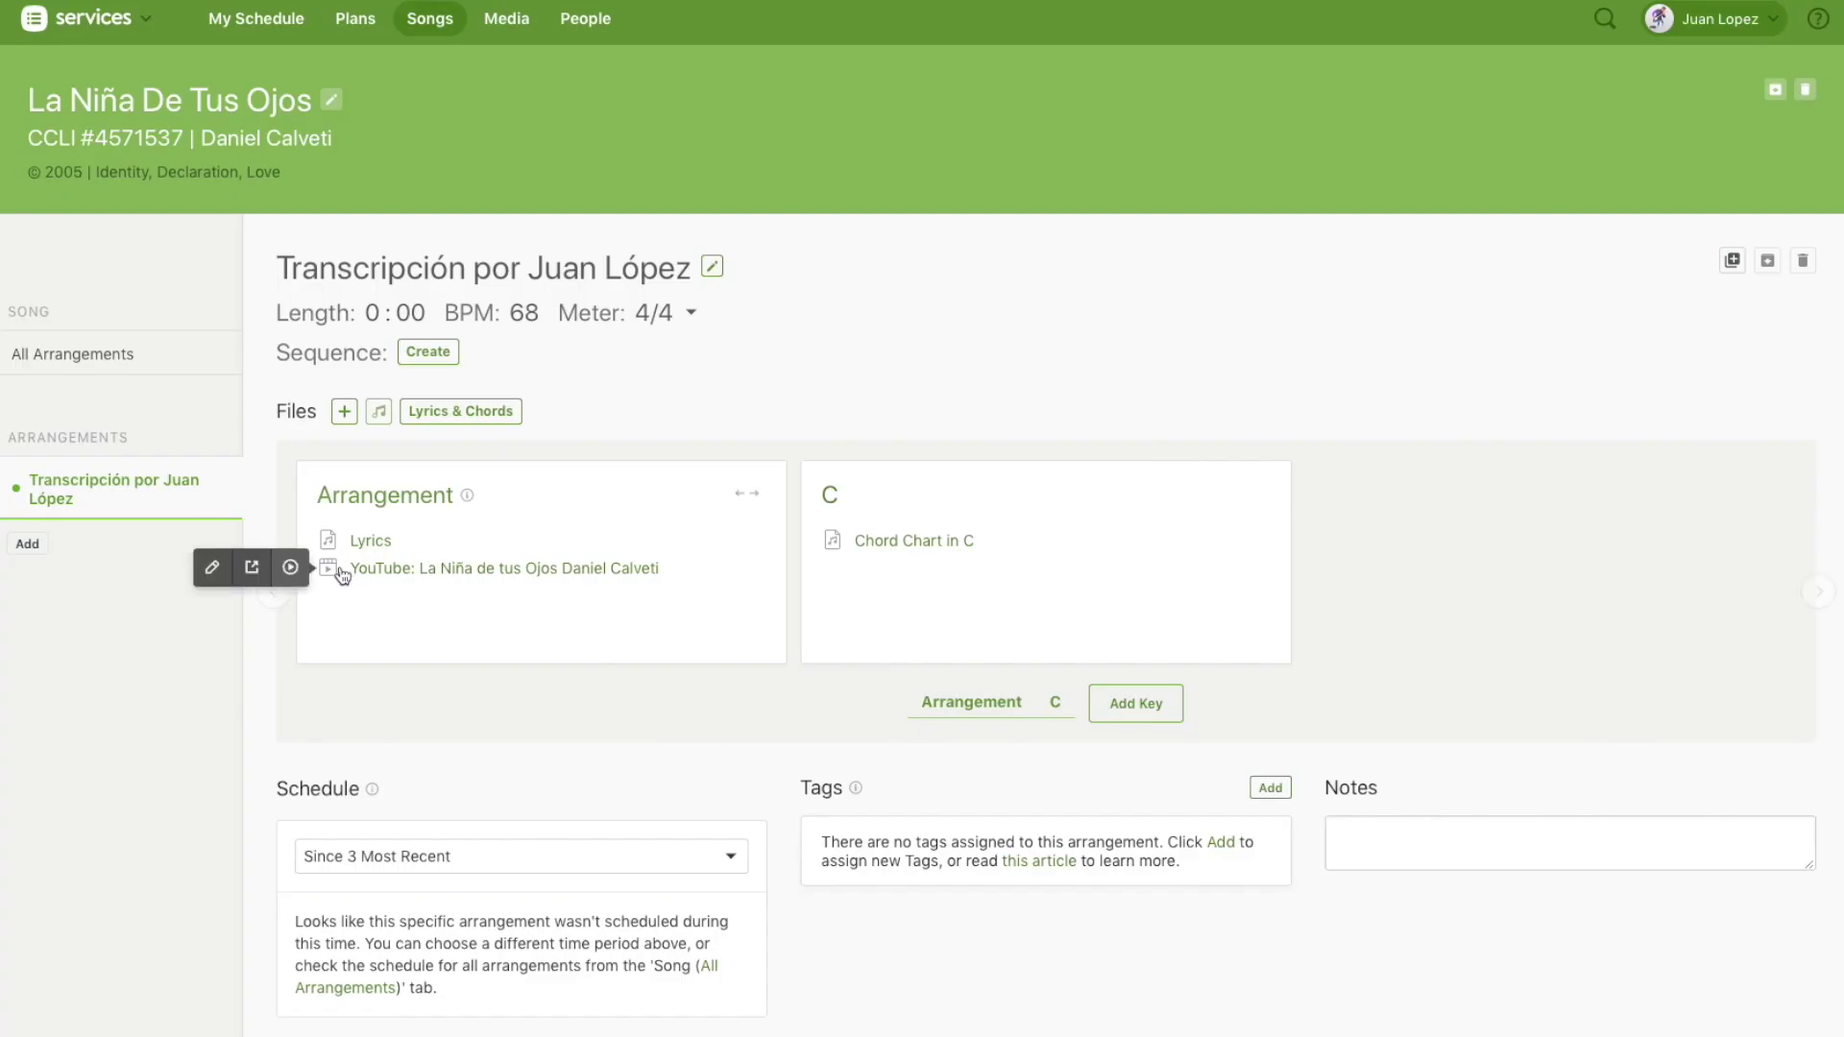
click(291, 569)
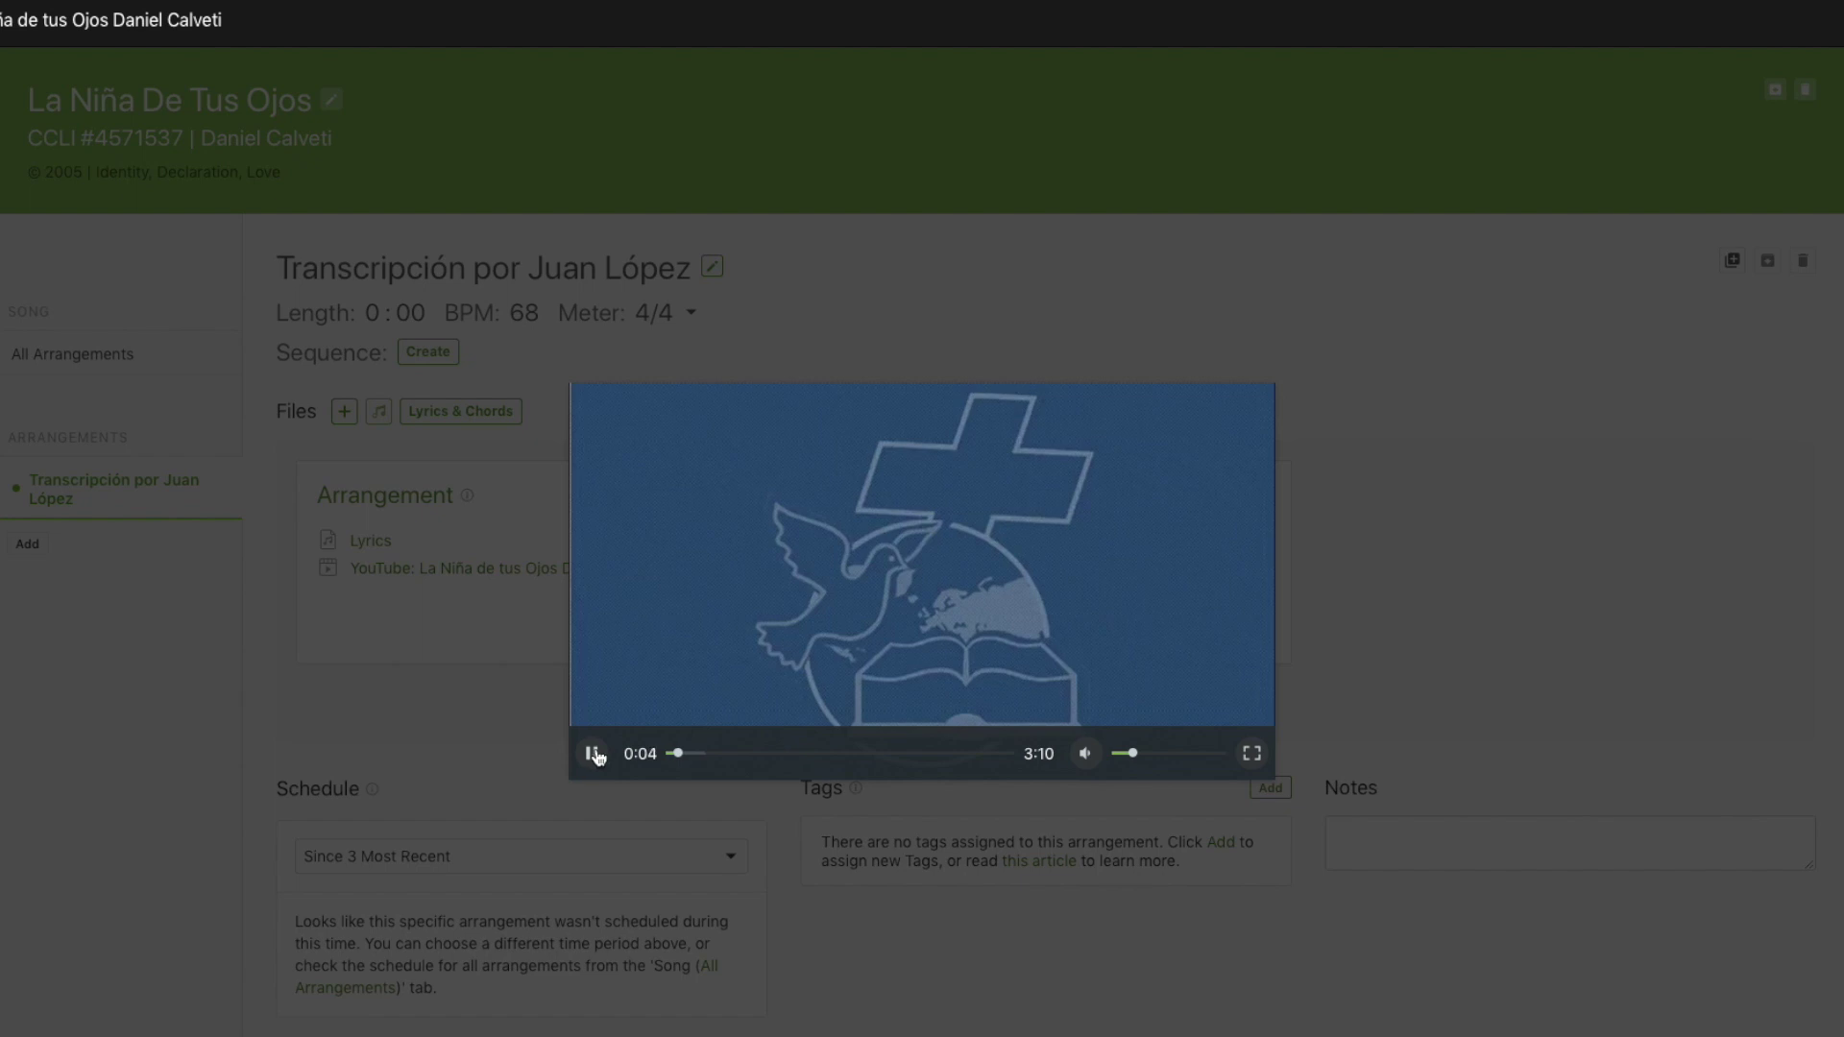
click(980, 307)
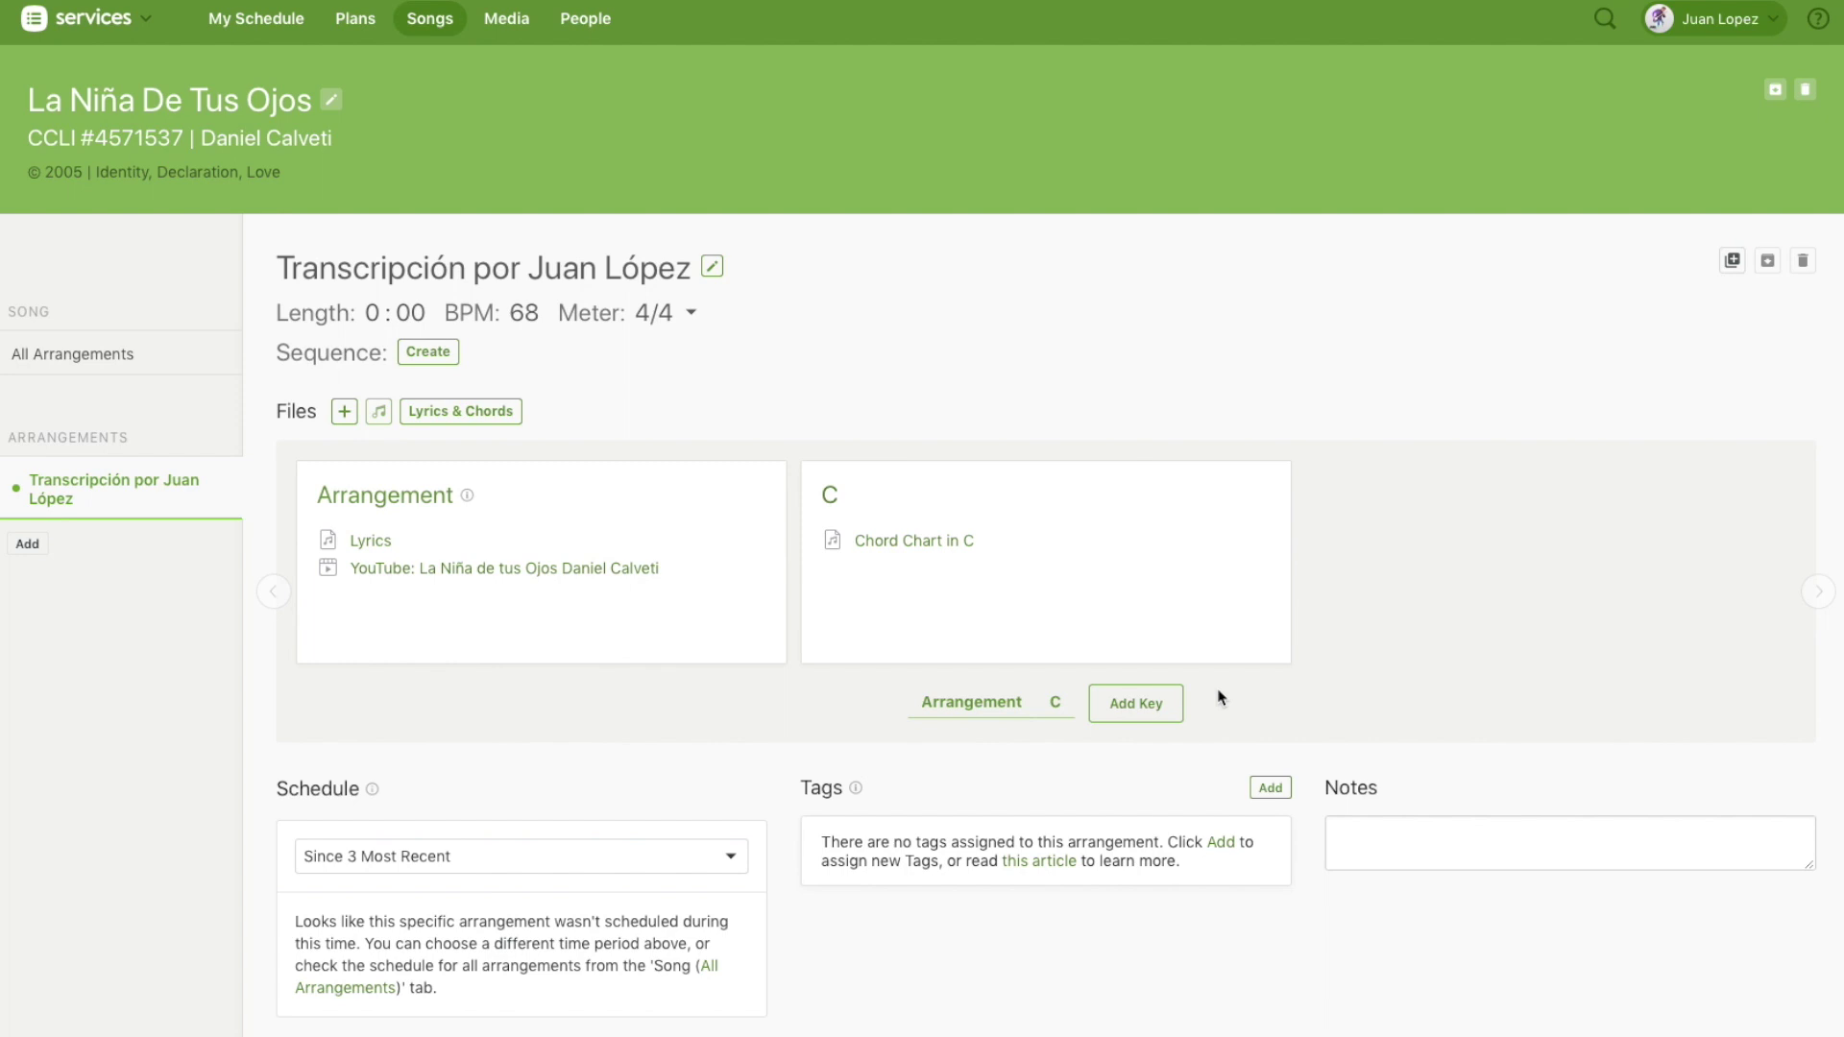
Step: Set up a new A major key with the singer's first name as description and G with Capo 2 as alternate key
click(1136, 706)
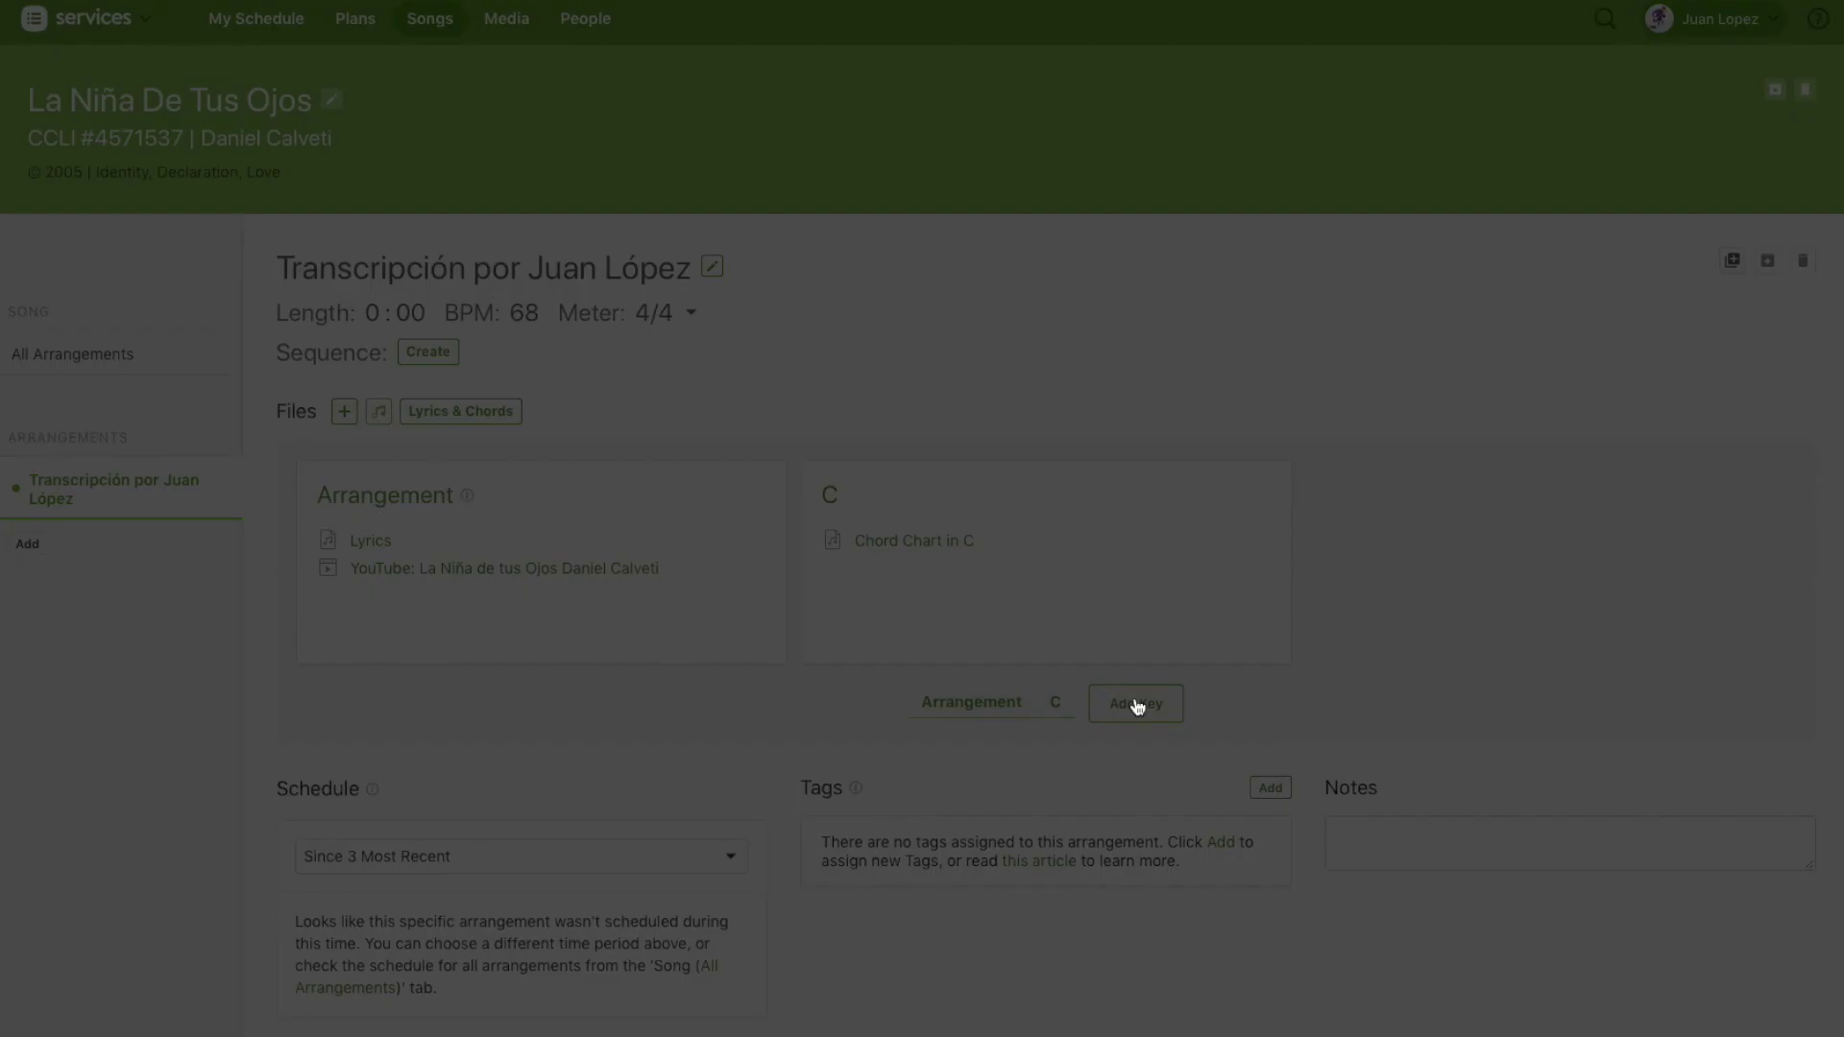
click(743, 182)
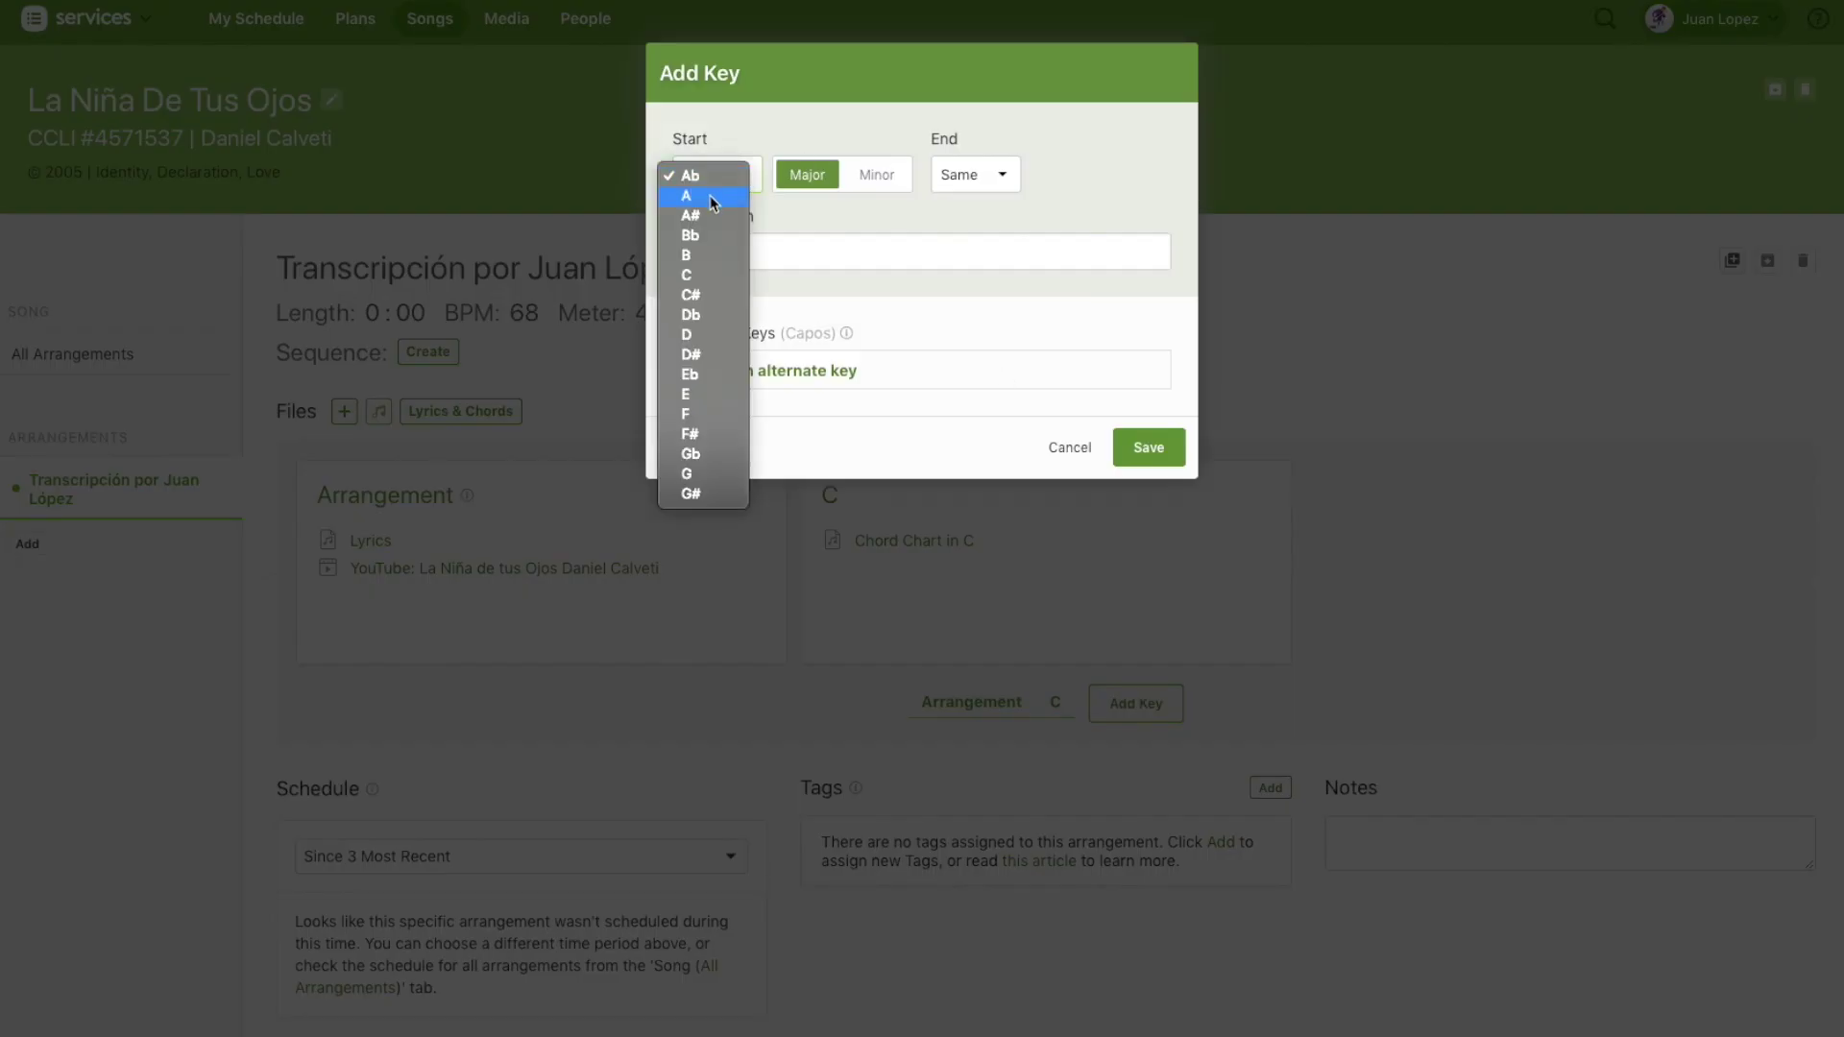
click(767, 162)
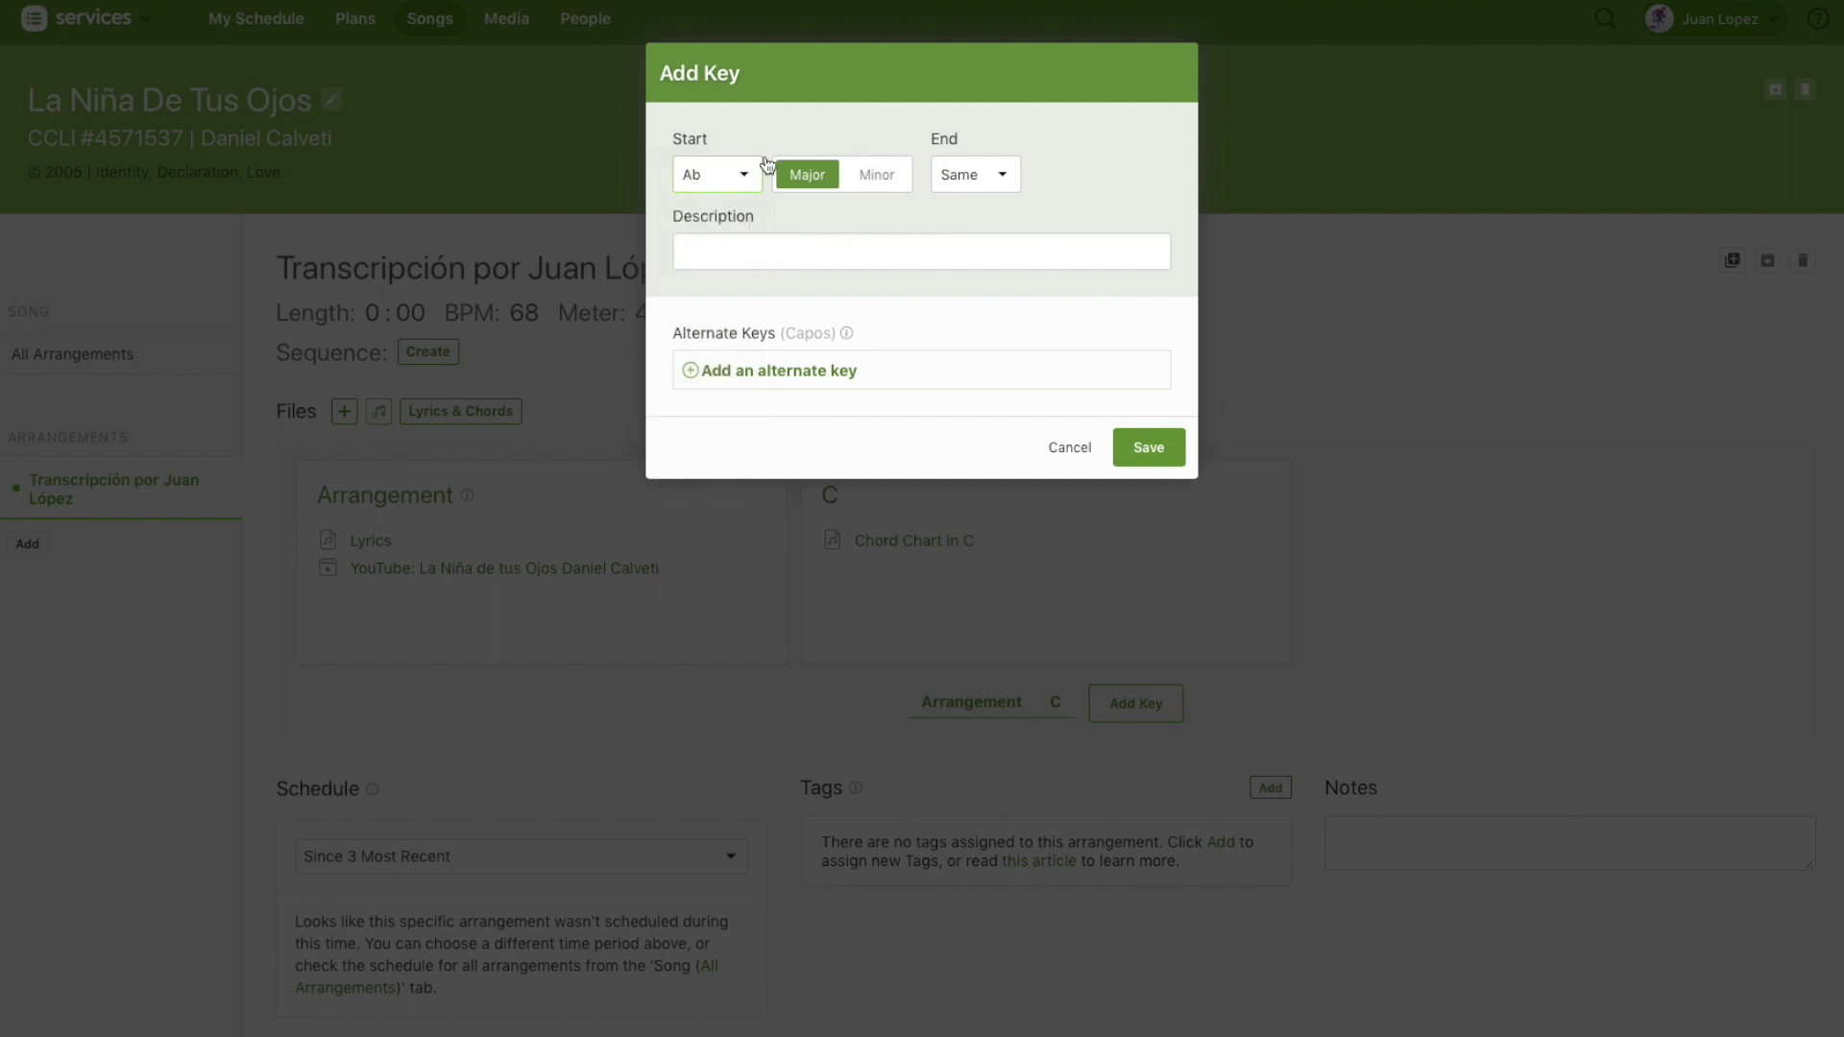
click(727, 174)
click(712, 196)
click(727, 256)
text(Laura)
click(912, 296)
click(730, 254)
click(719, 374)
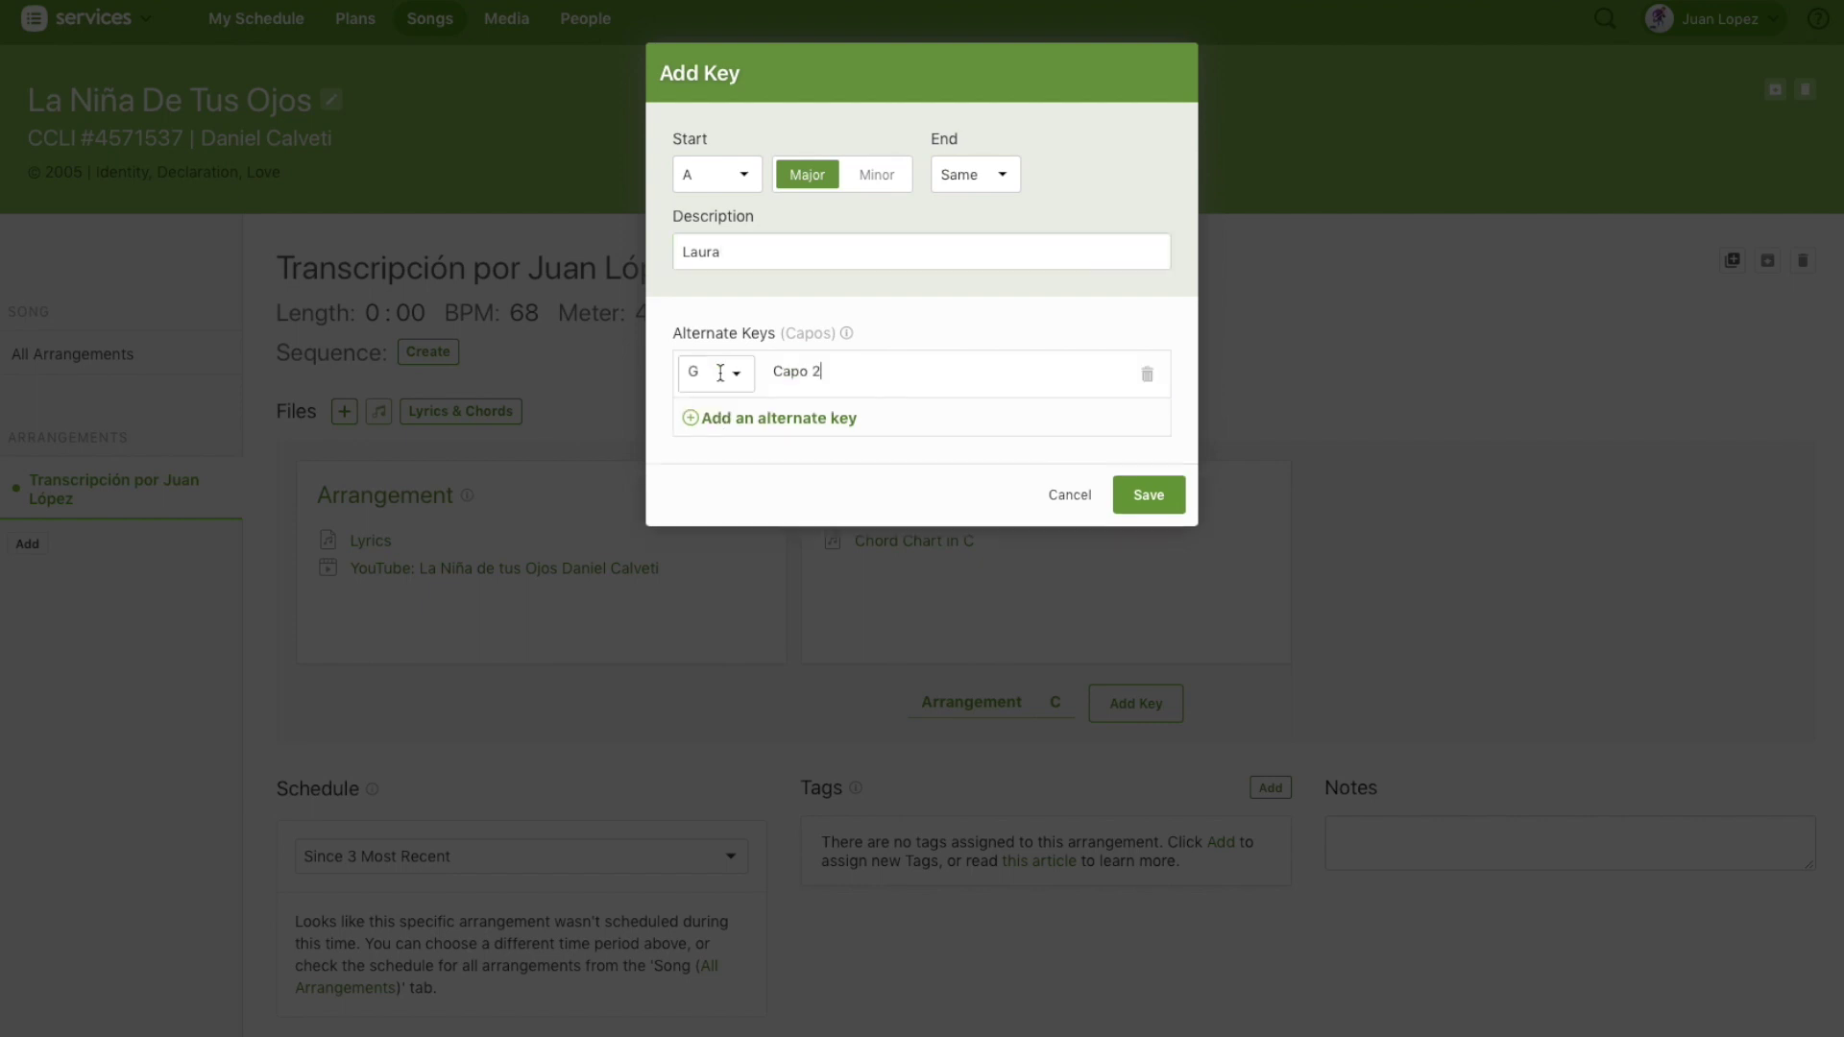
Step: Try adding alternate keys F (Capo 4), E (Capo 5) and D (Capo 7), and remove all three
click(763, 418)
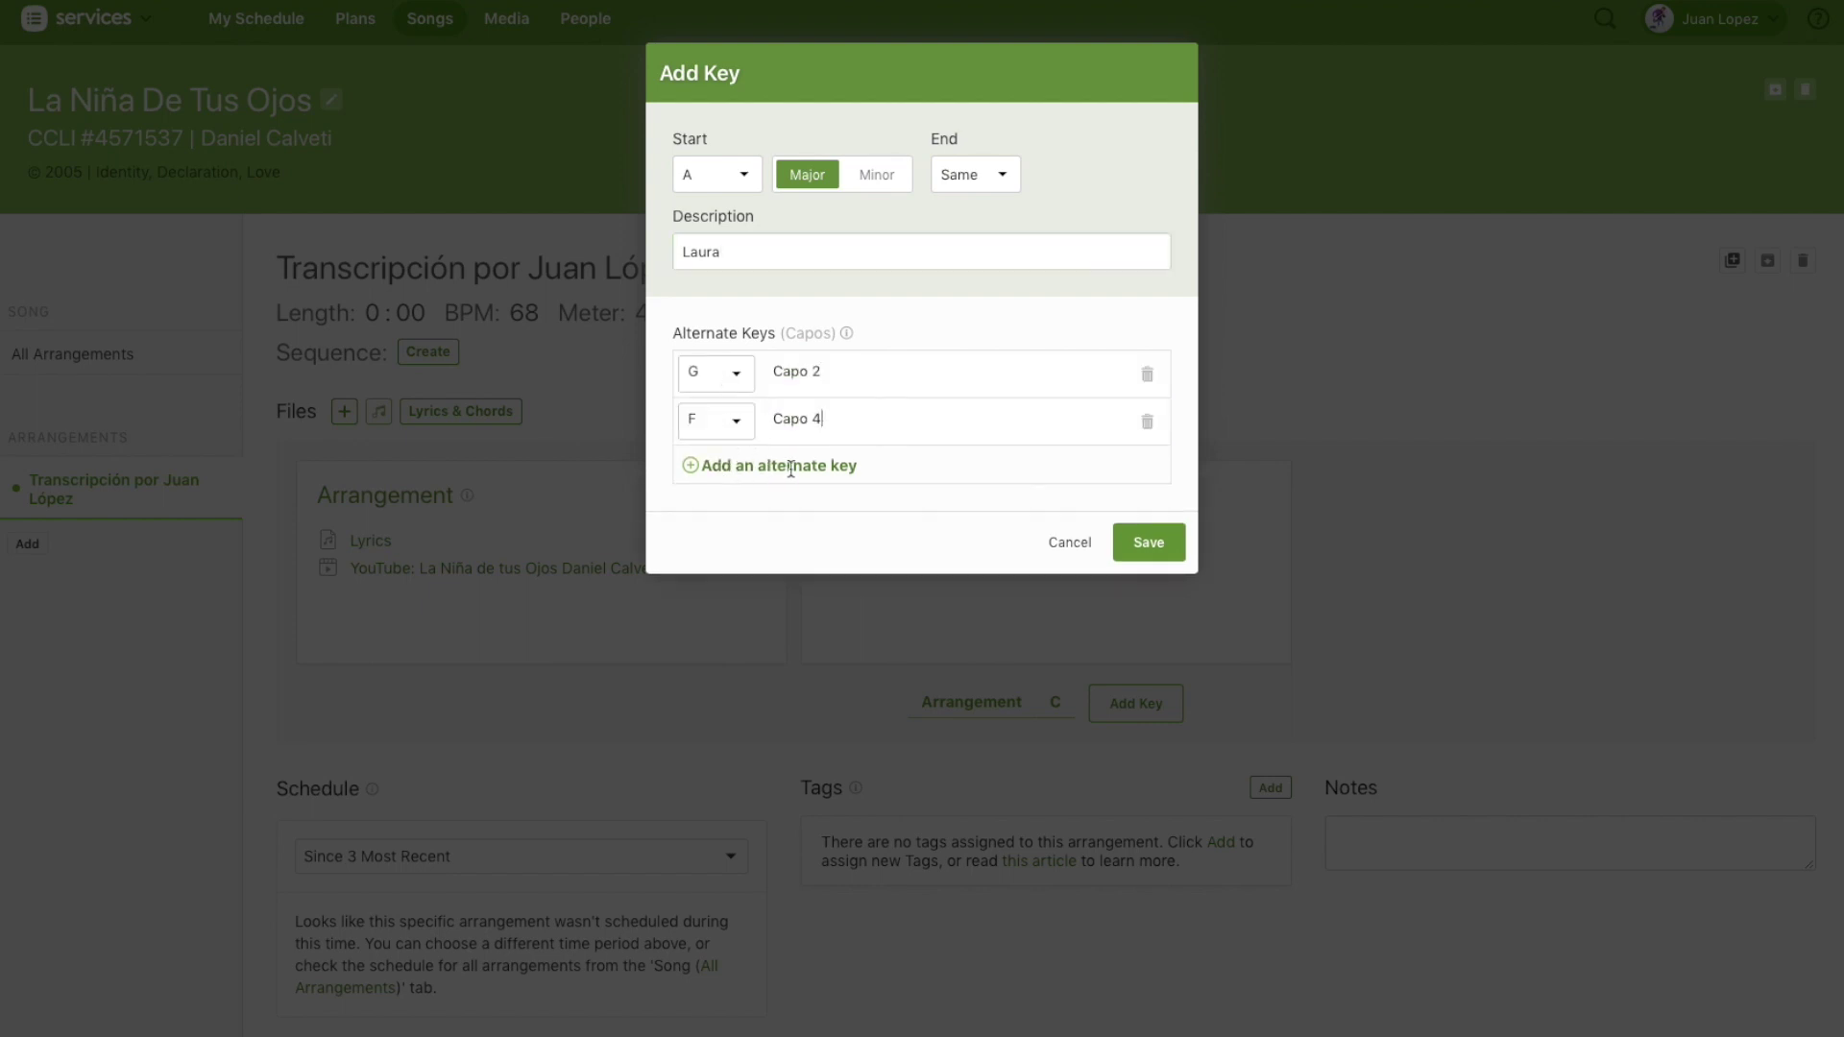
click(753, 467)
click(768, 512)
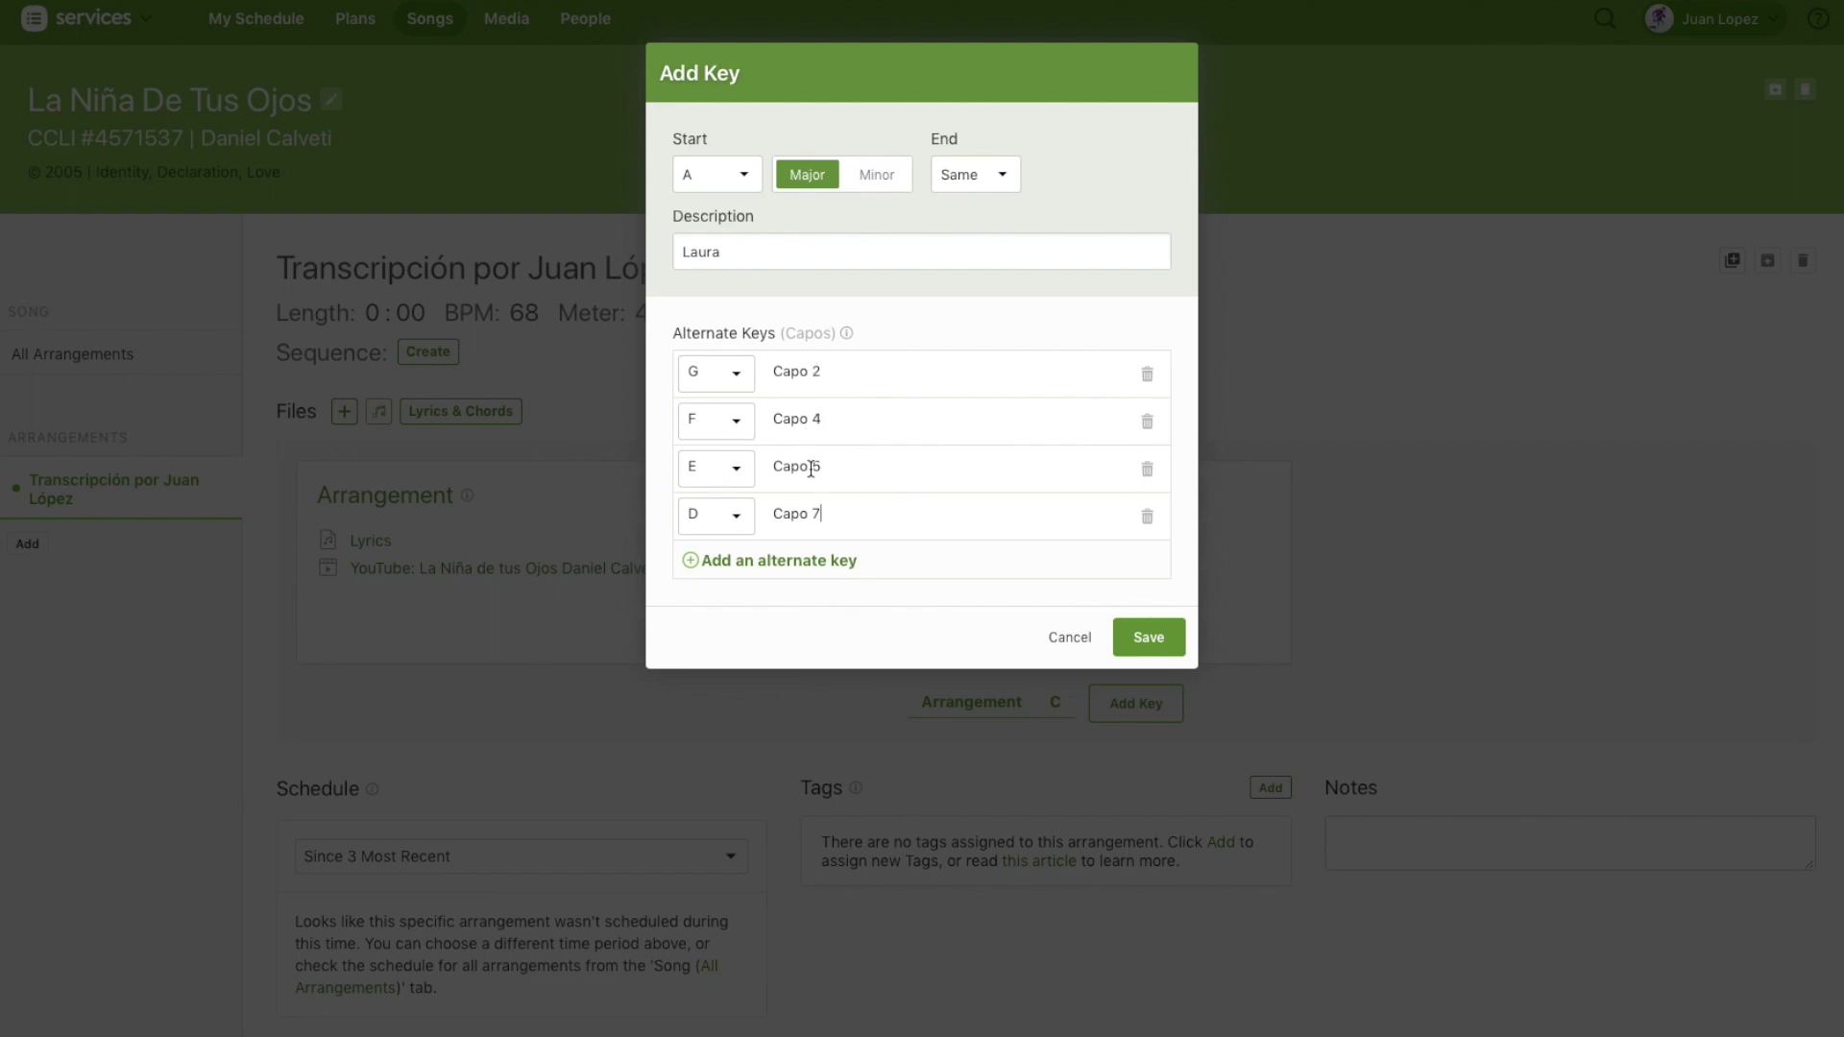
click(1148, 519)
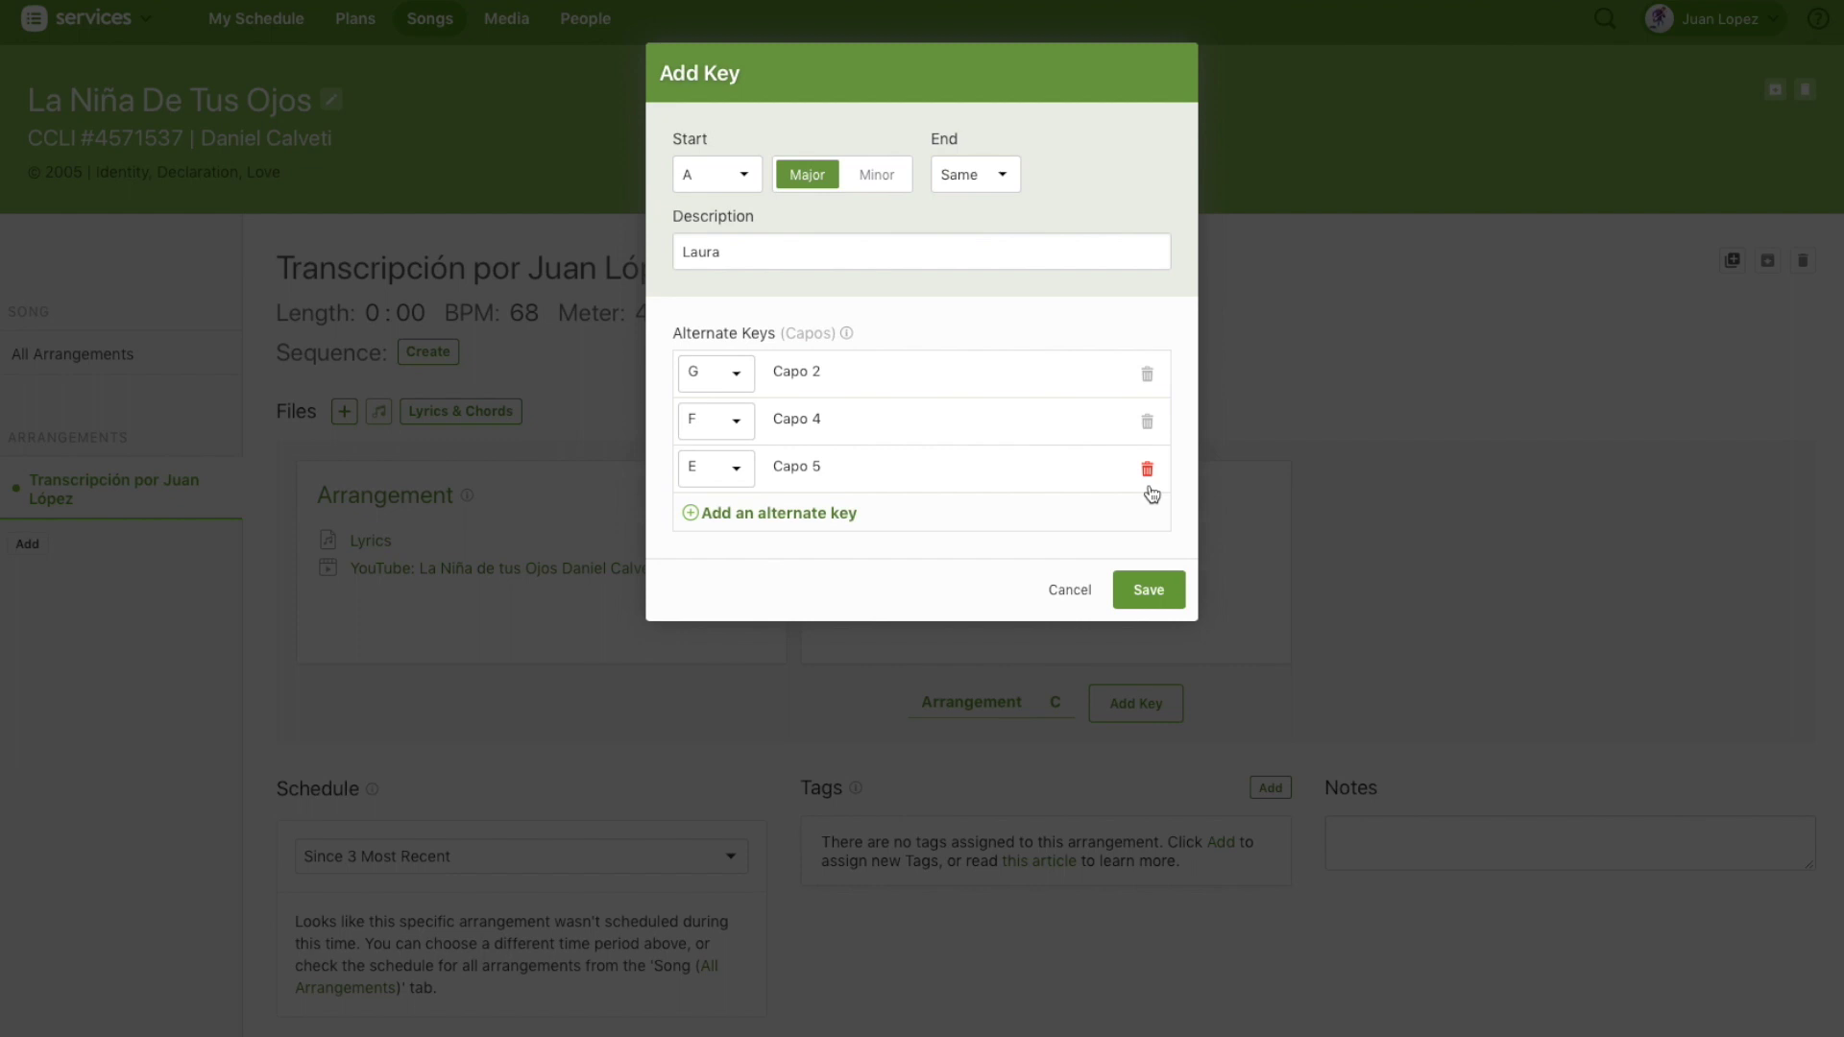
click(1148, 468)
click(1147, 423)
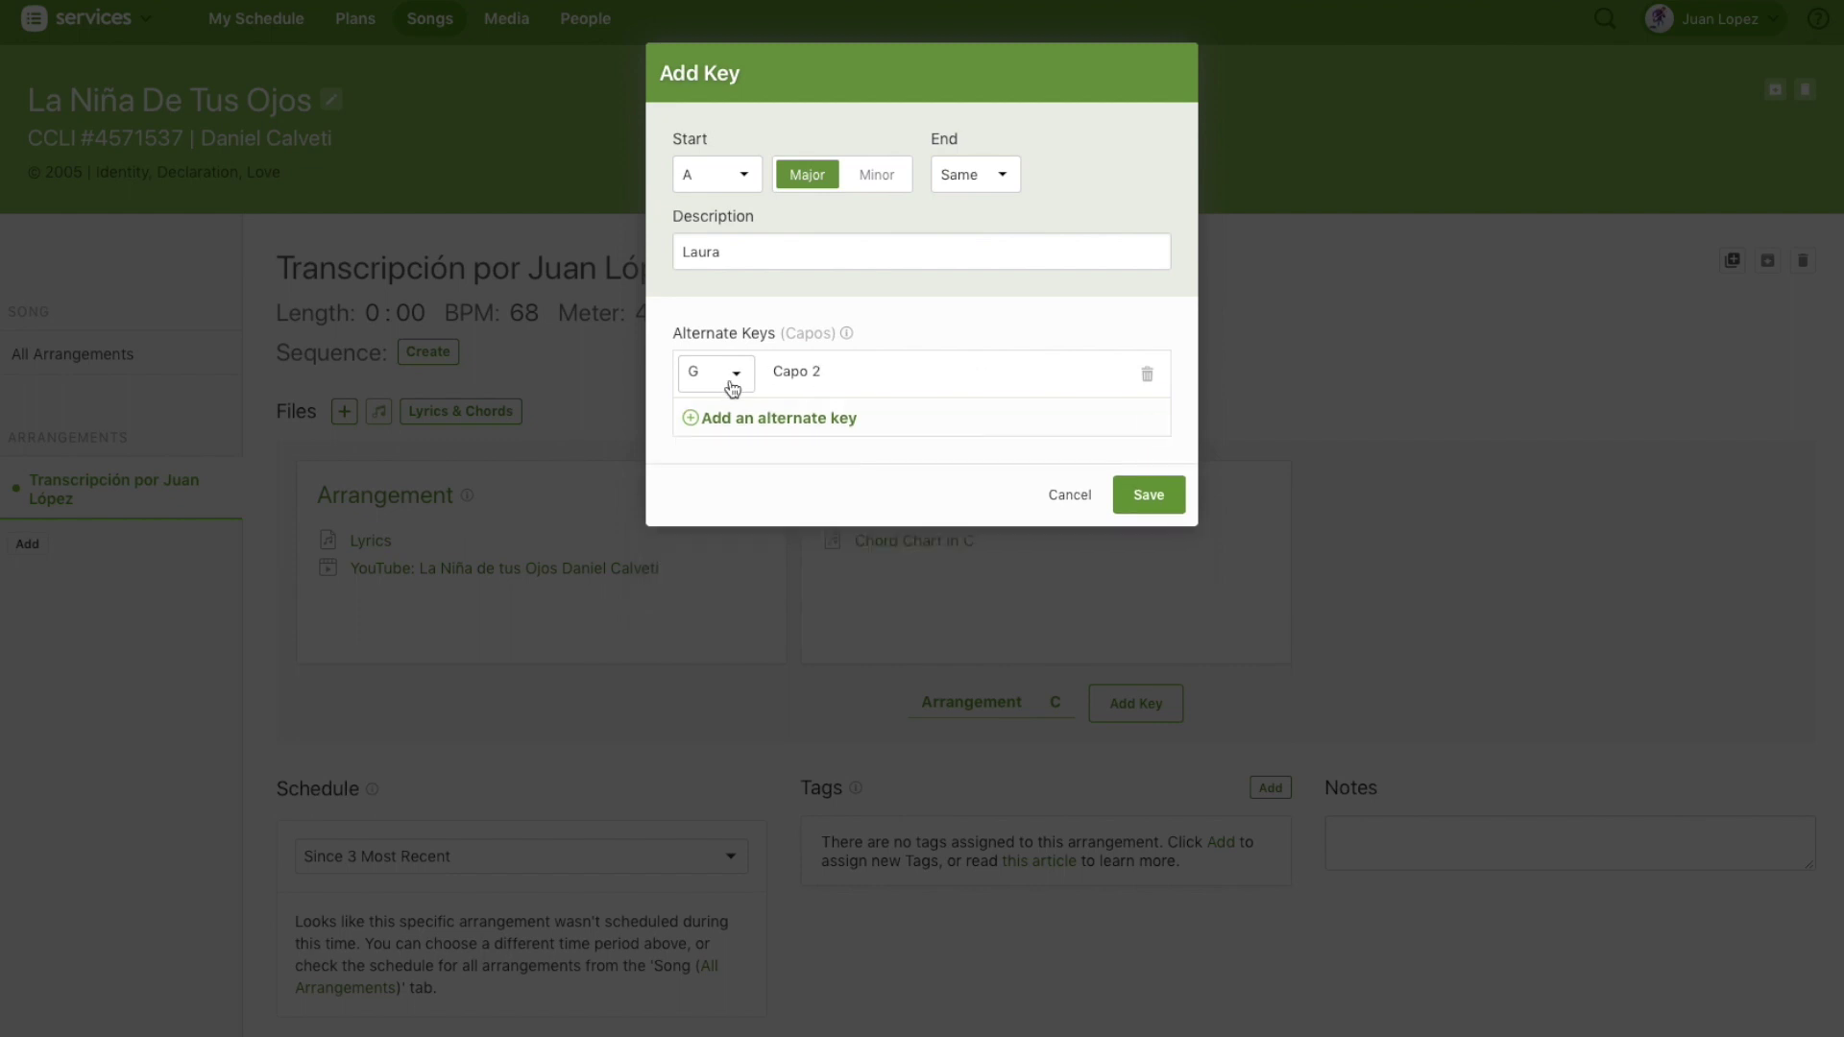
Step: Save the new key and preview its Chord Chart in A
click(1150, 494)
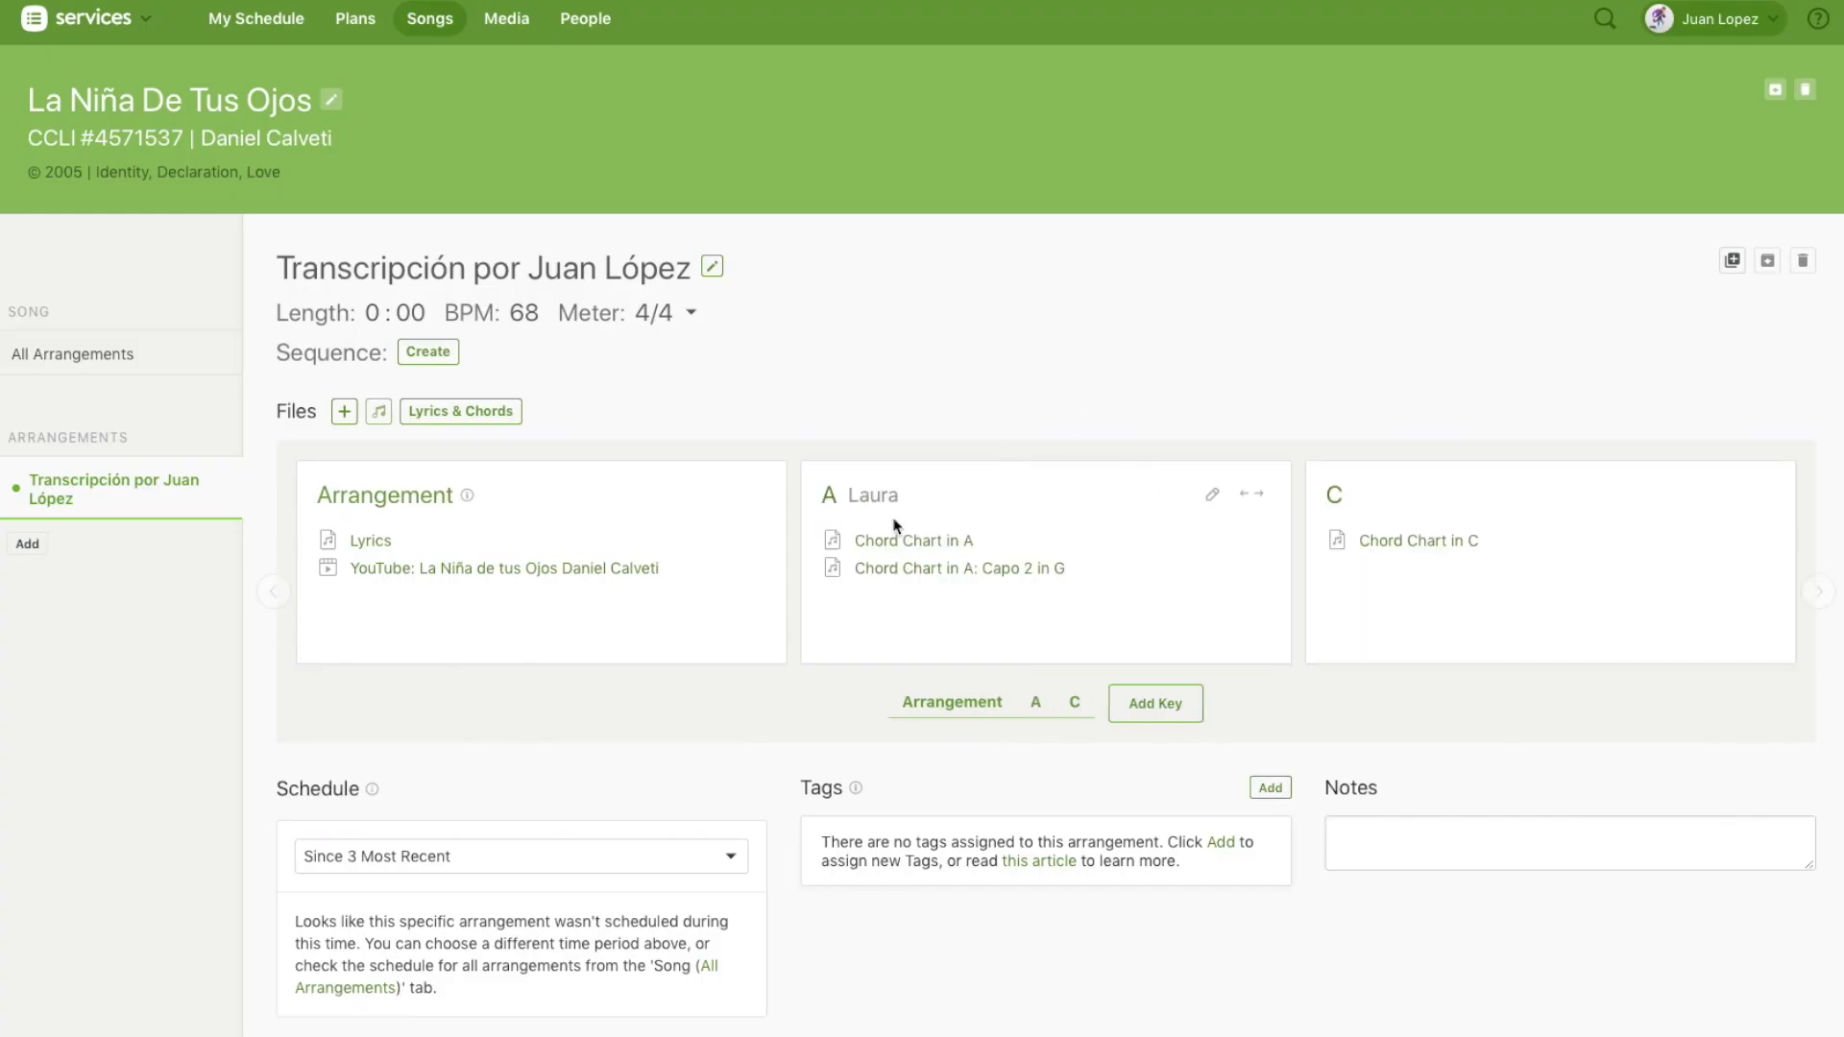
mouse_move(900, 565)
mouse_move(863, 540)
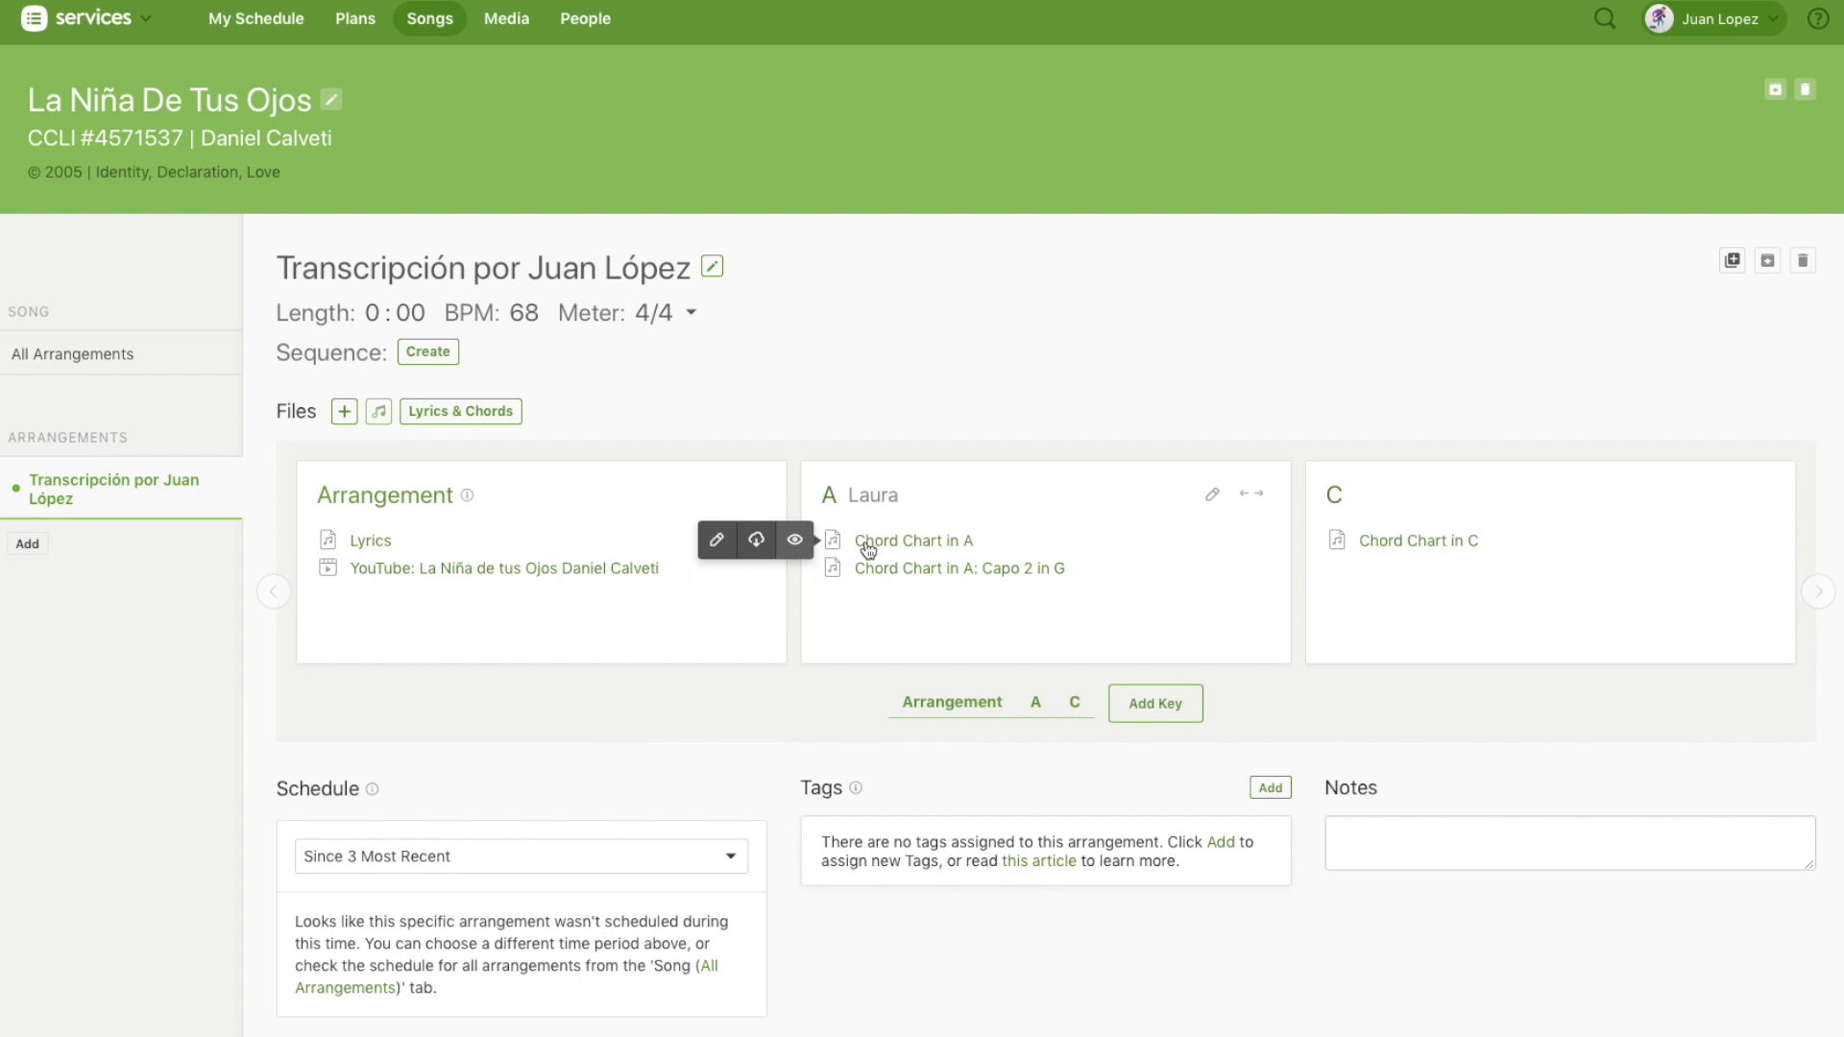
click(795, 540)
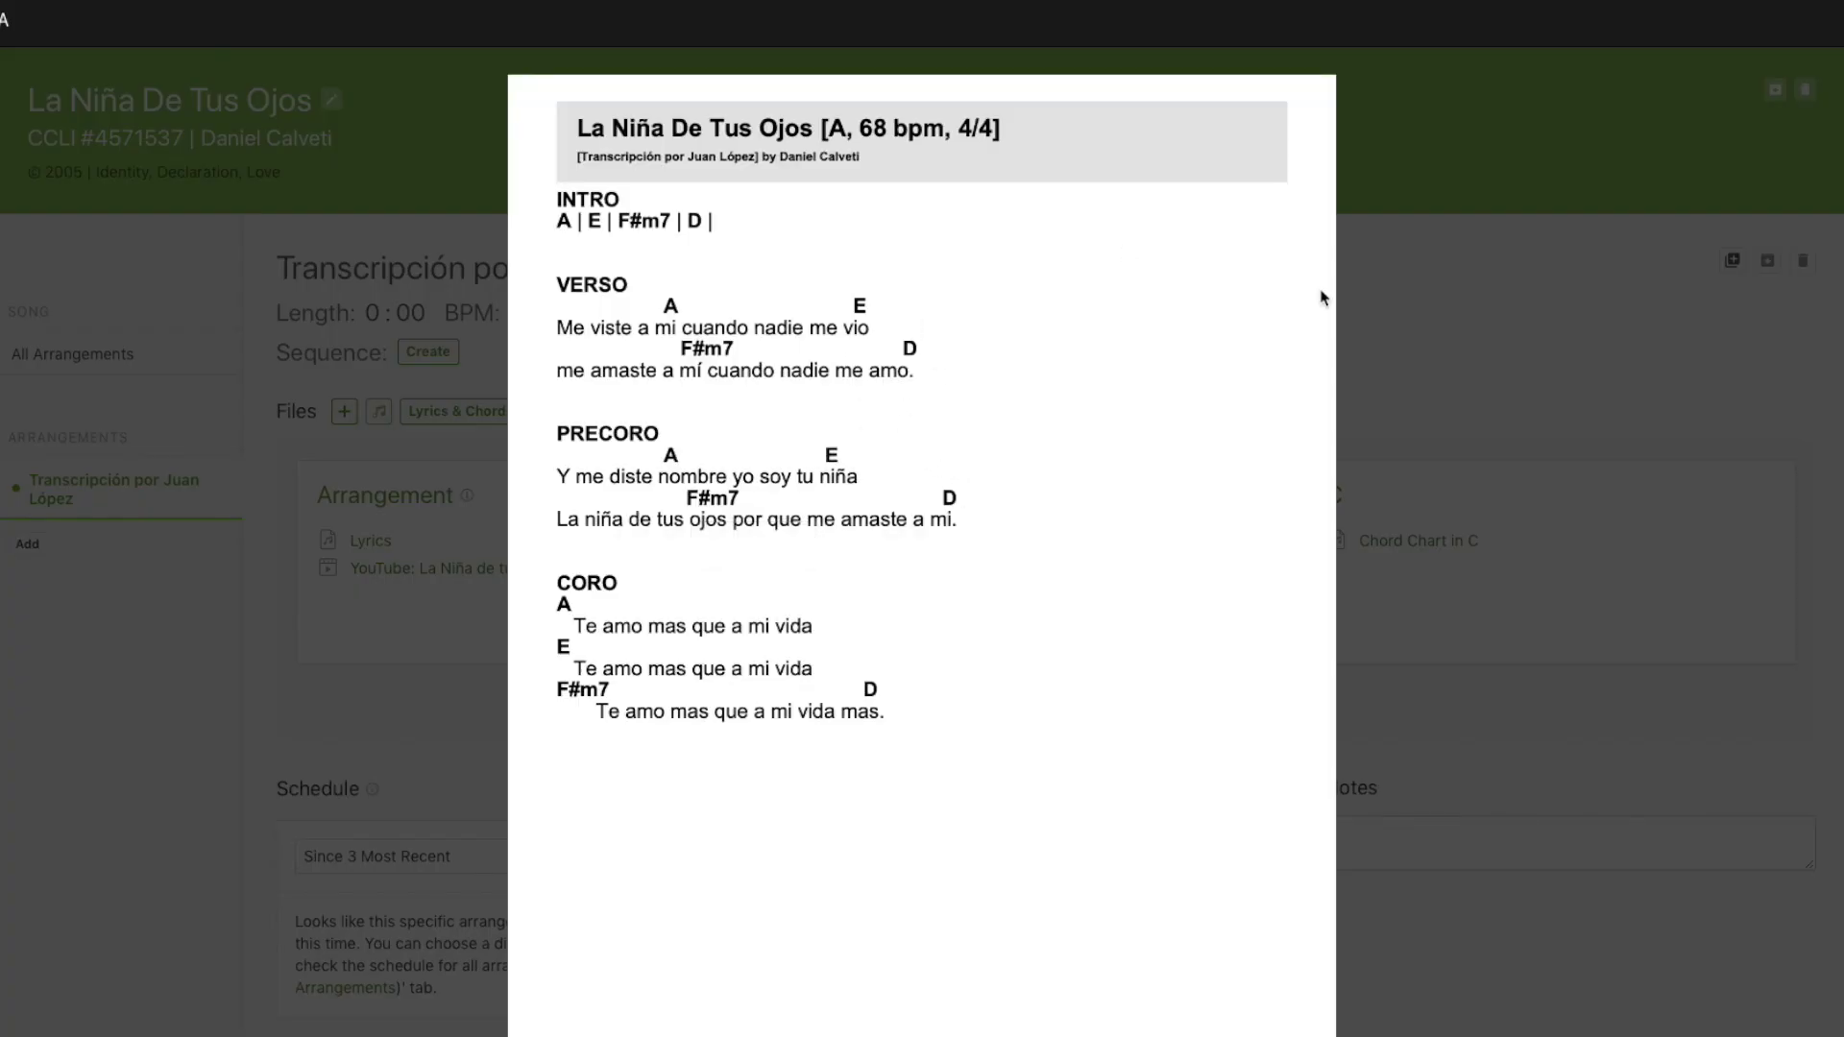
click(1420, 298)
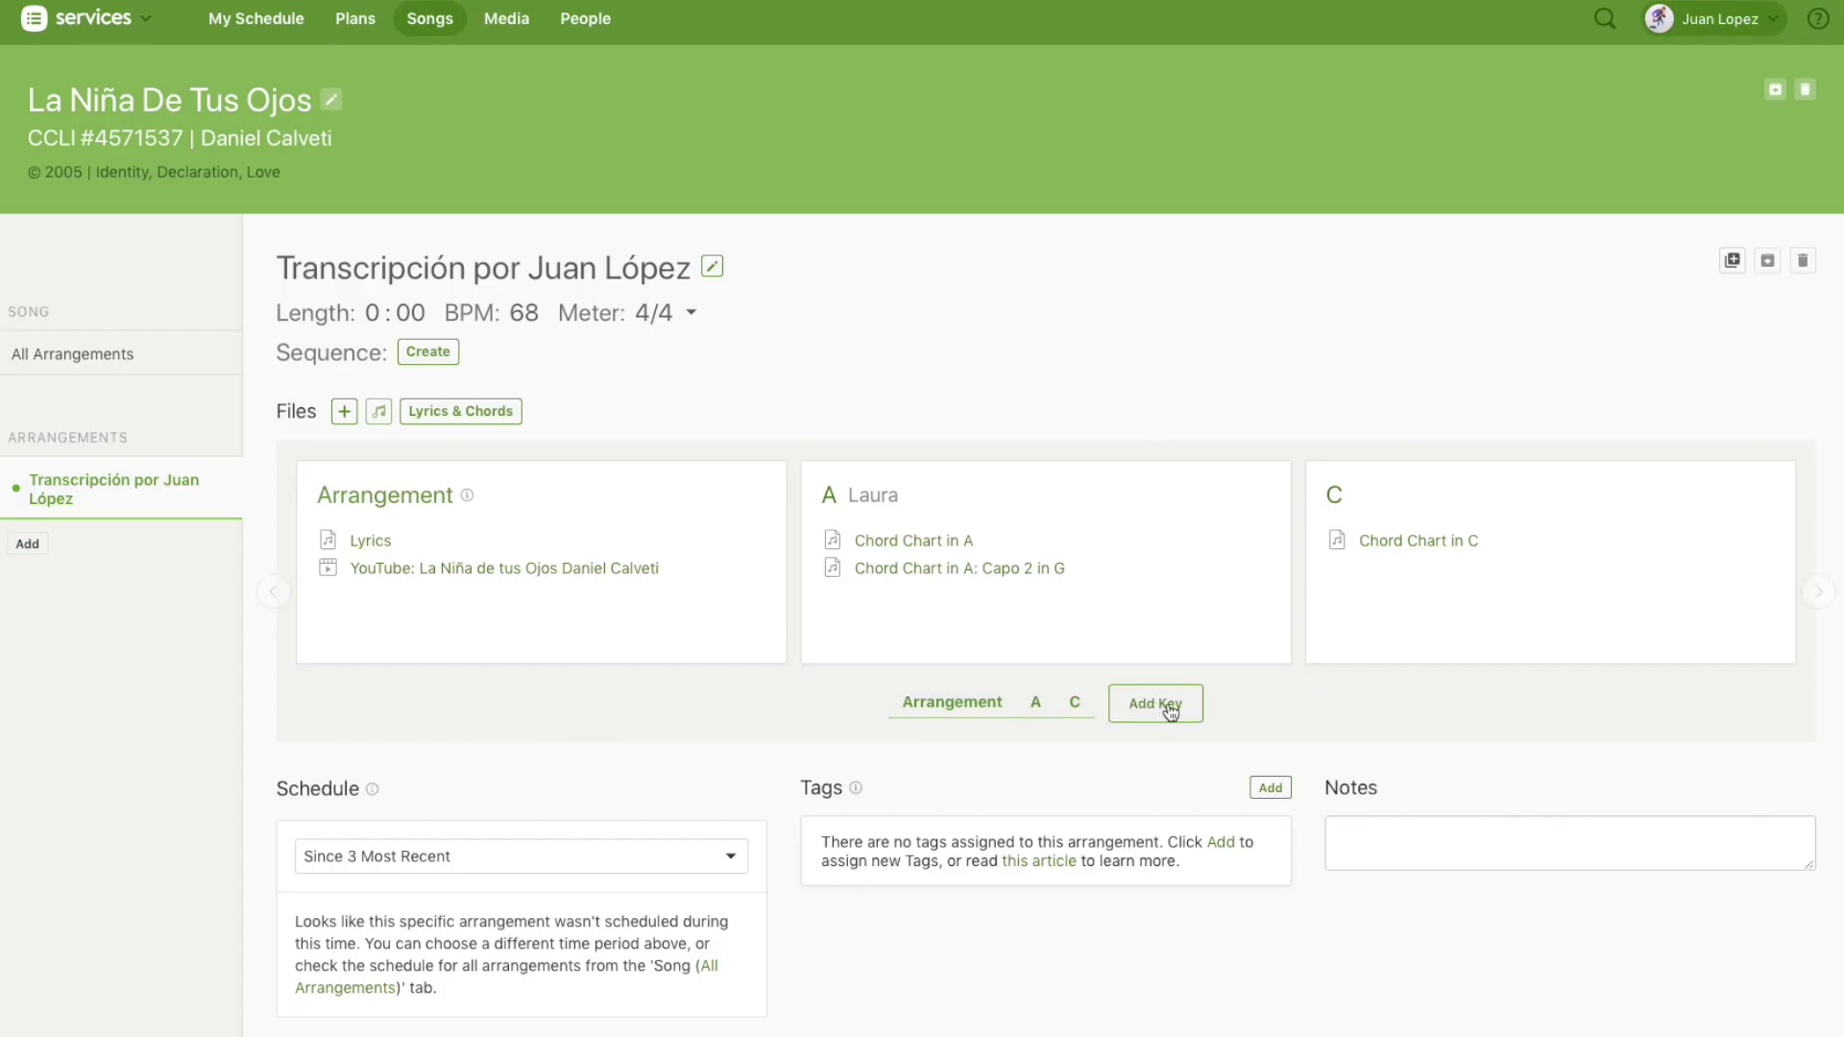
Step: Preview the A key's Capo 2 in G chord chart and close the preview
mouse_move(907, 567)
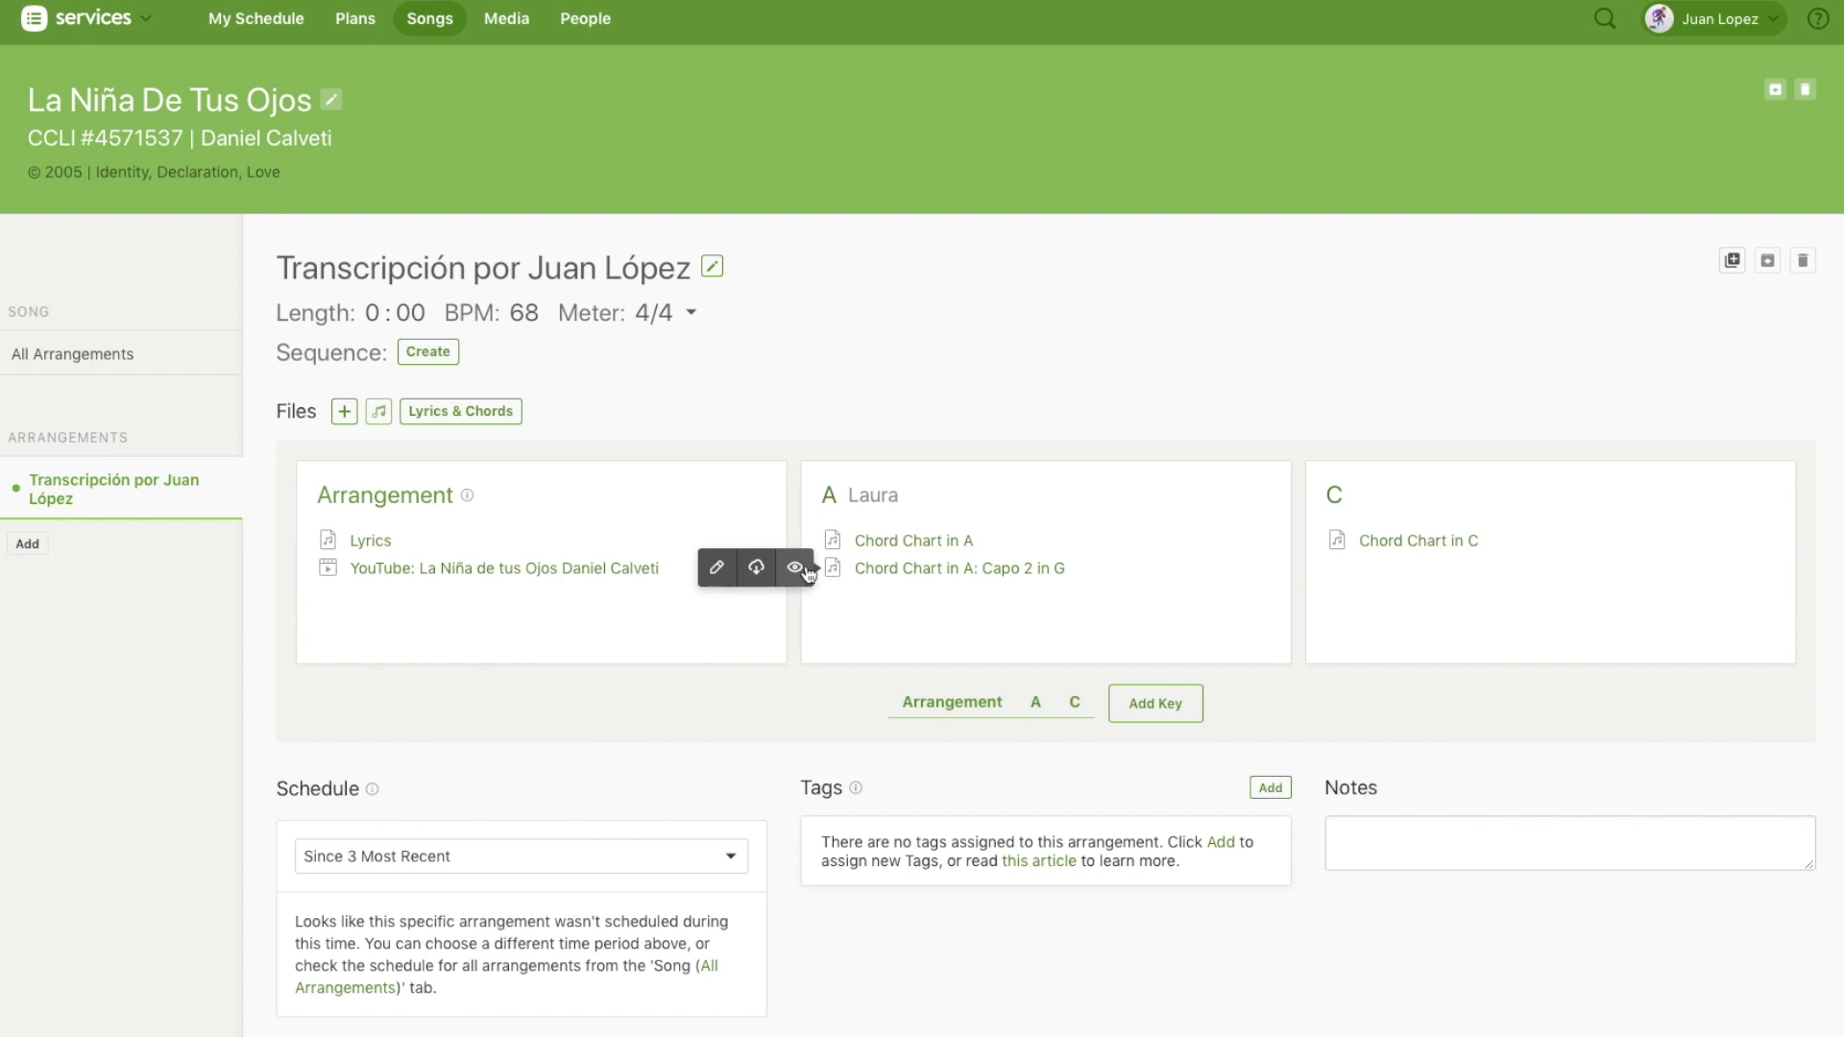
click(797, 568)
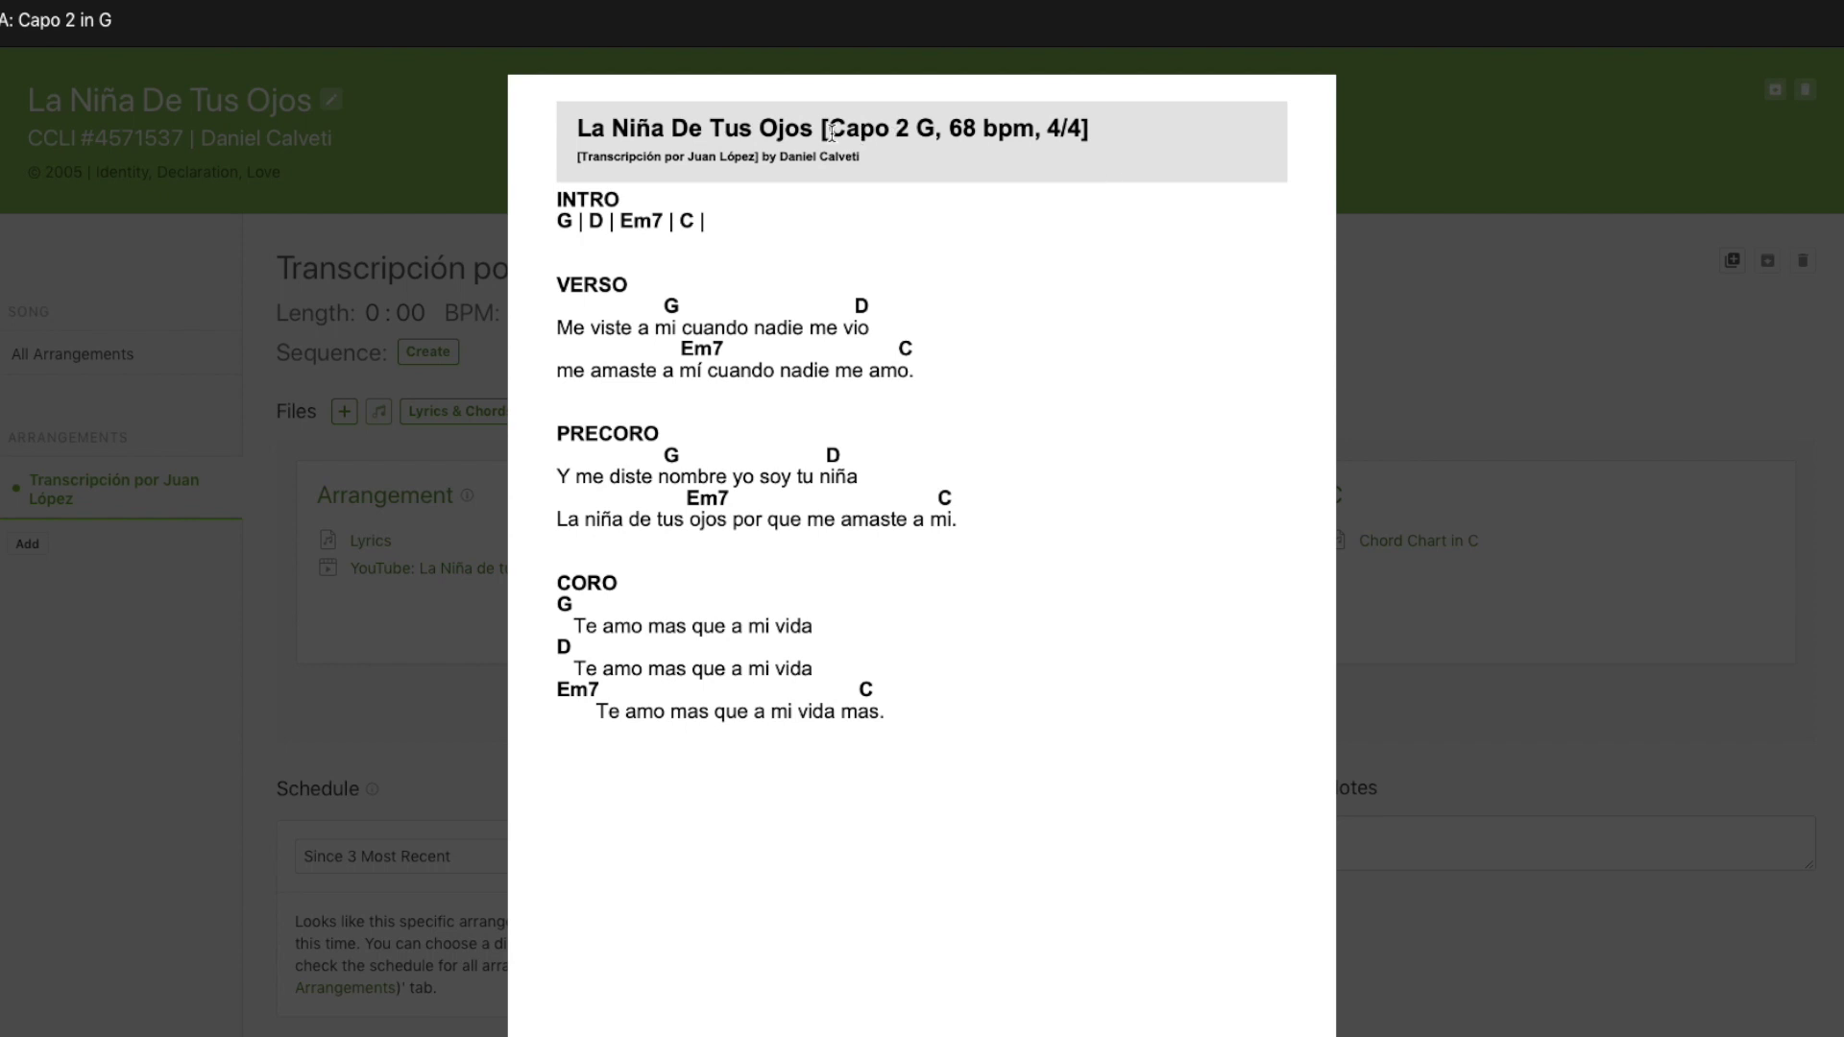
click(1415, 284)
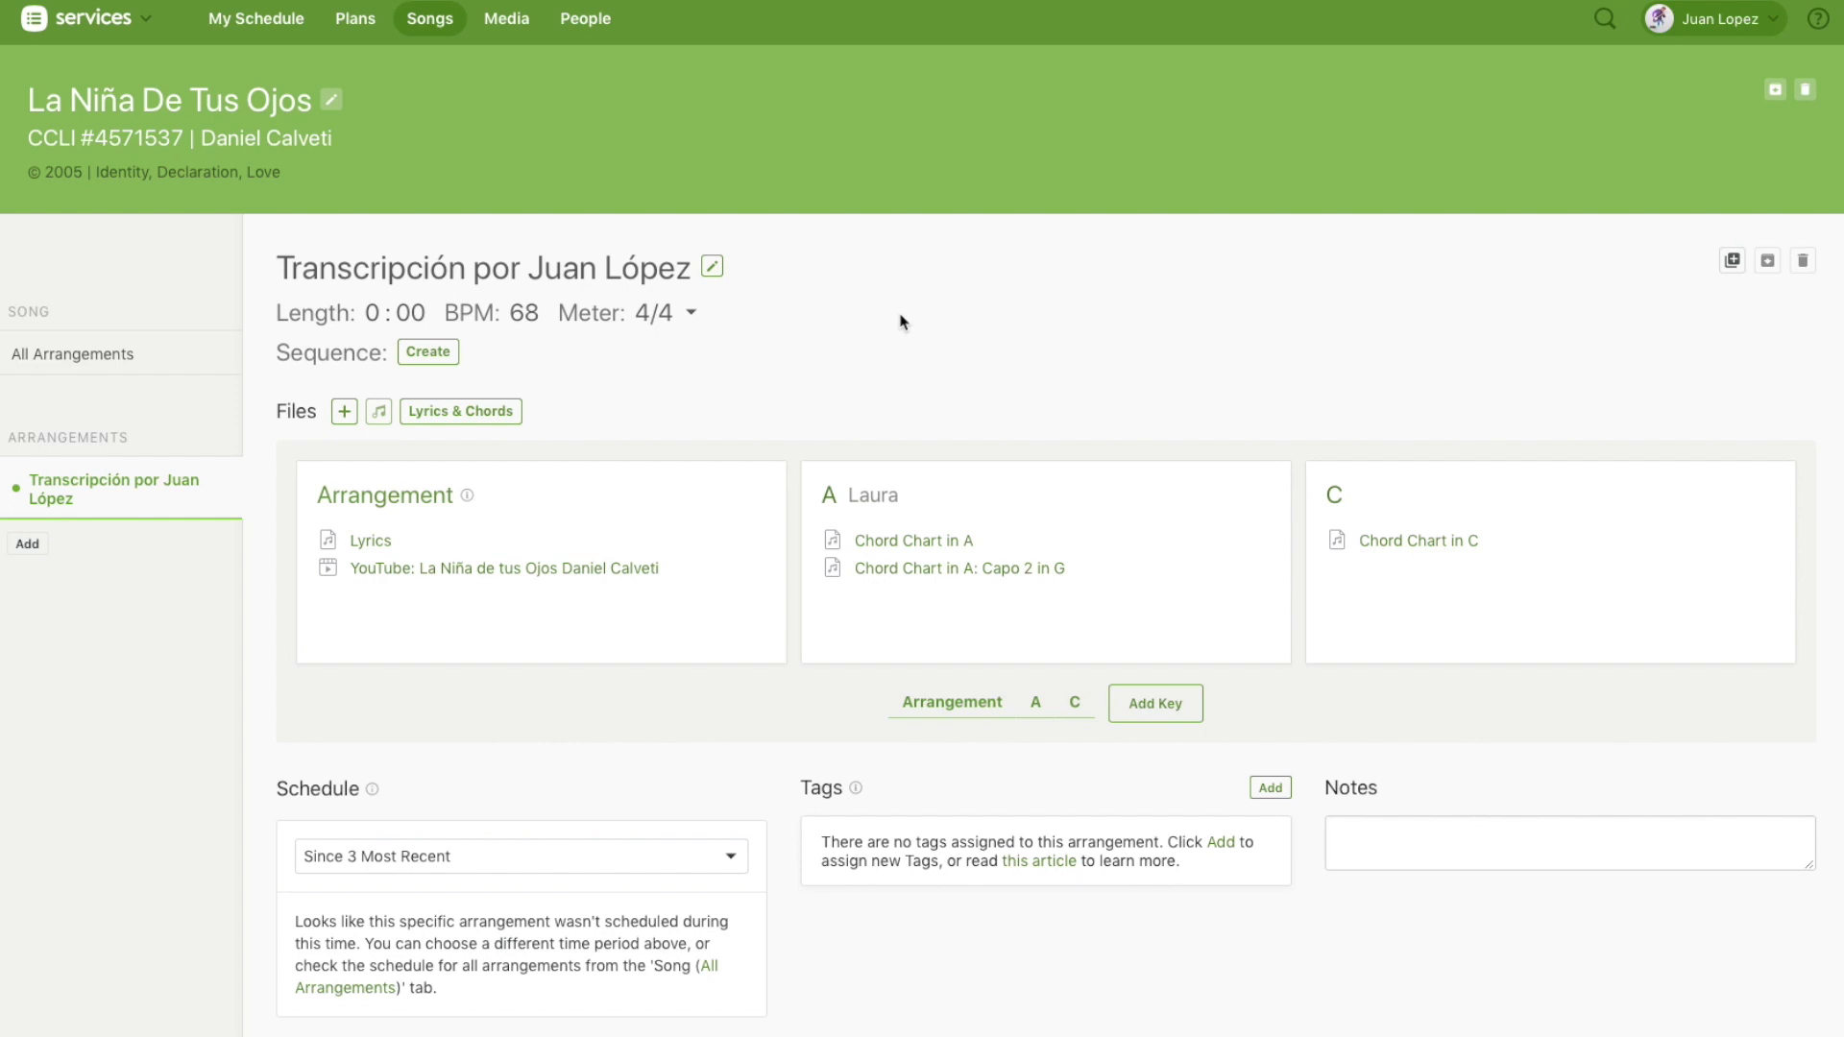
Step: Inspect the form for adding another arrangement without submitting it, and preview the Chord Chart in A again
click(28, 545)
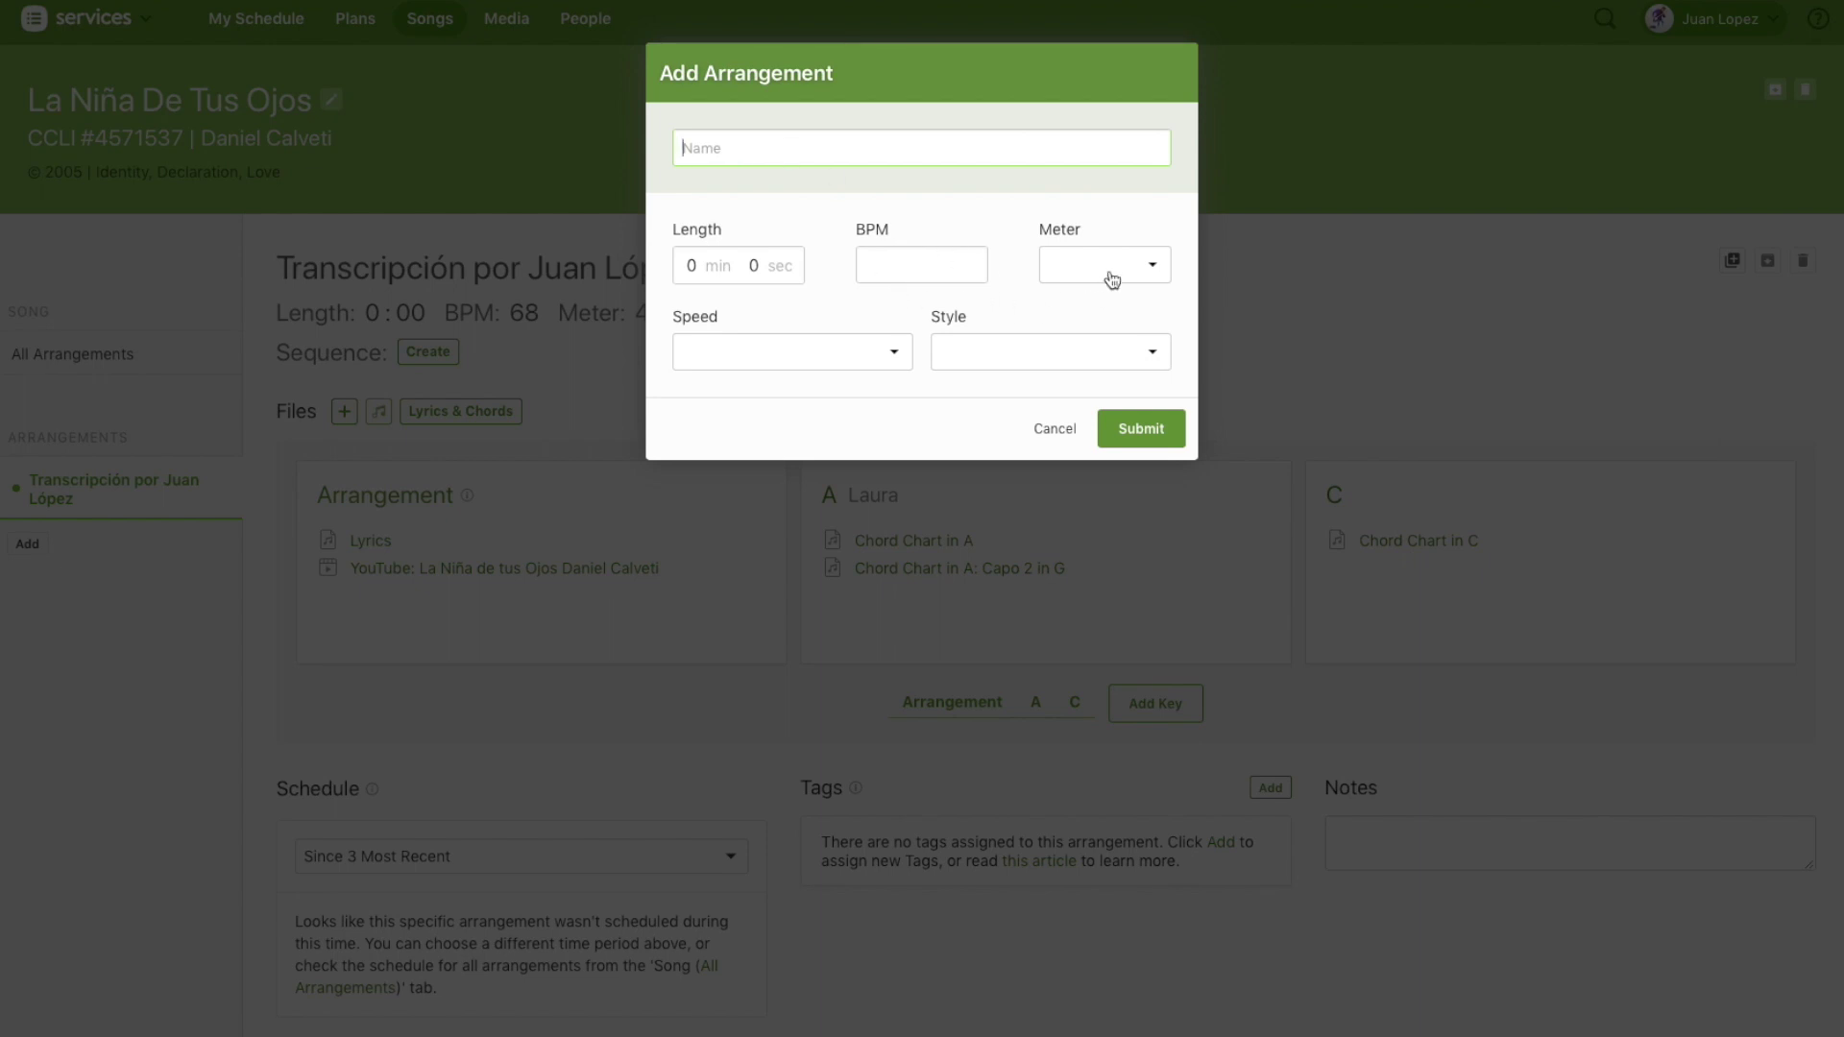
click(1056, 429)
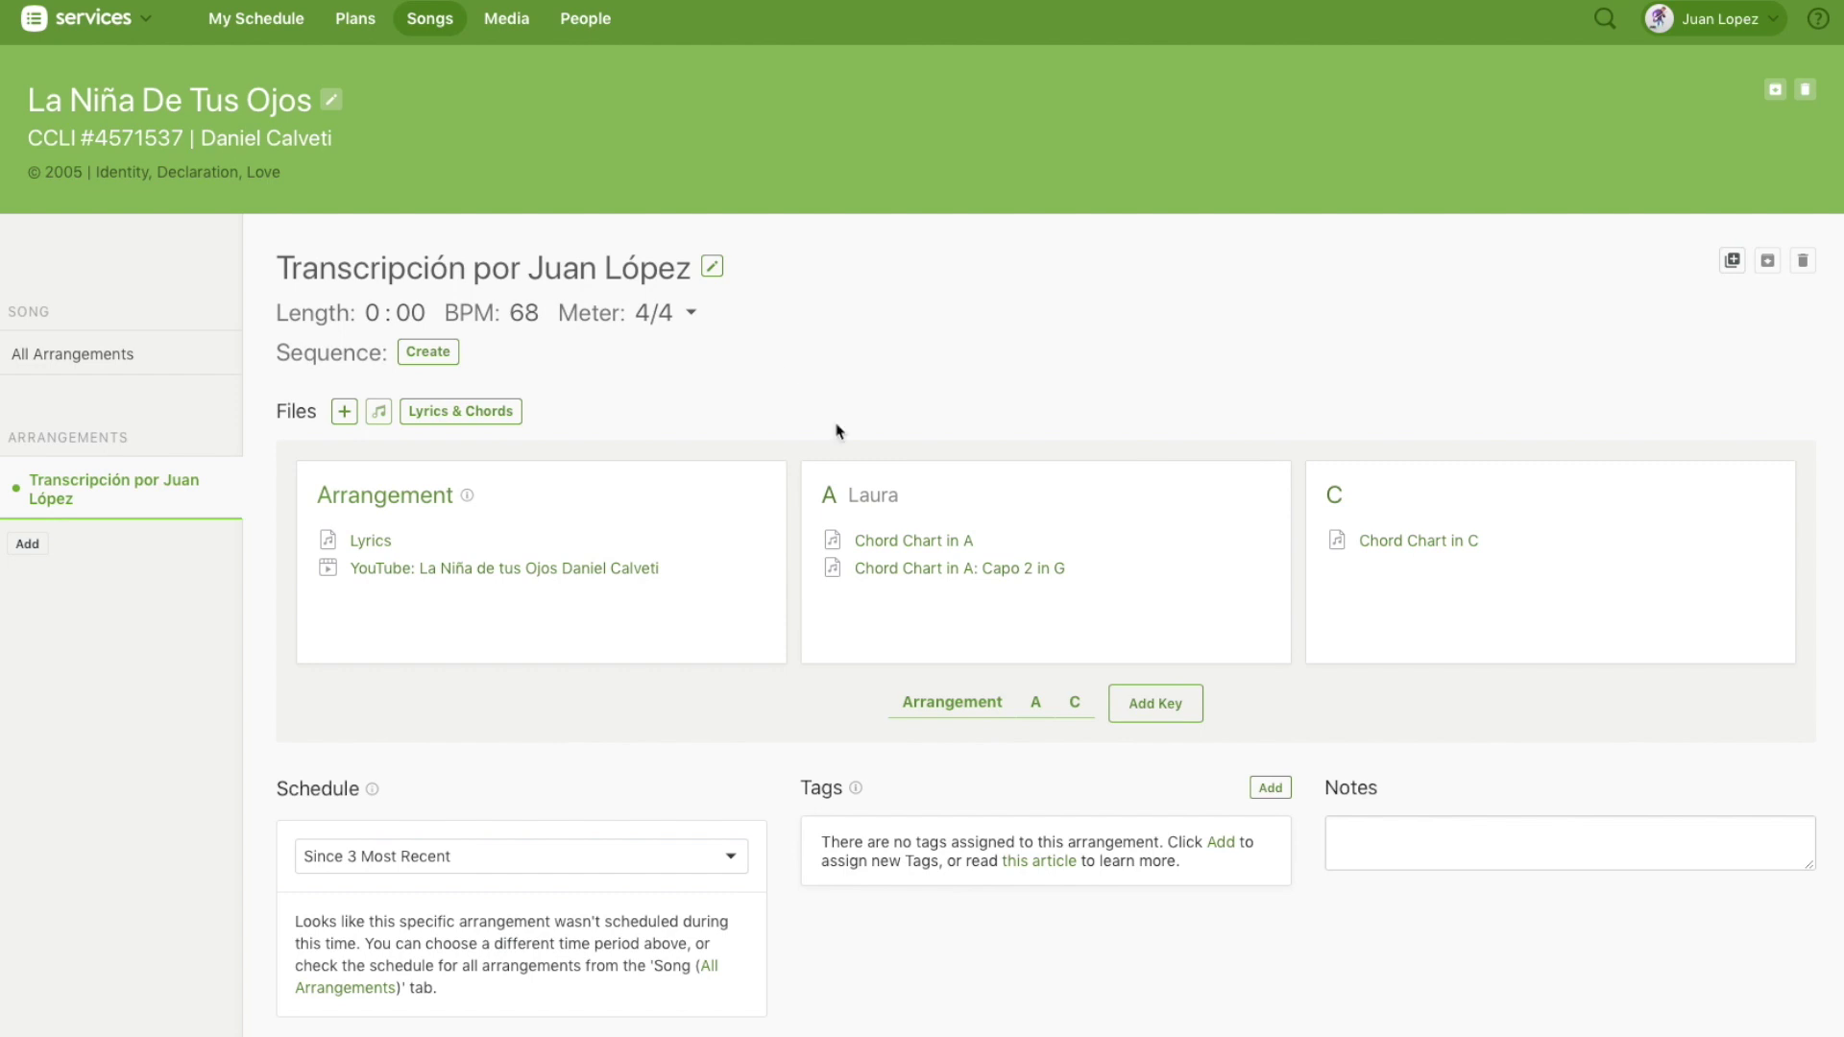
click(802, 536)
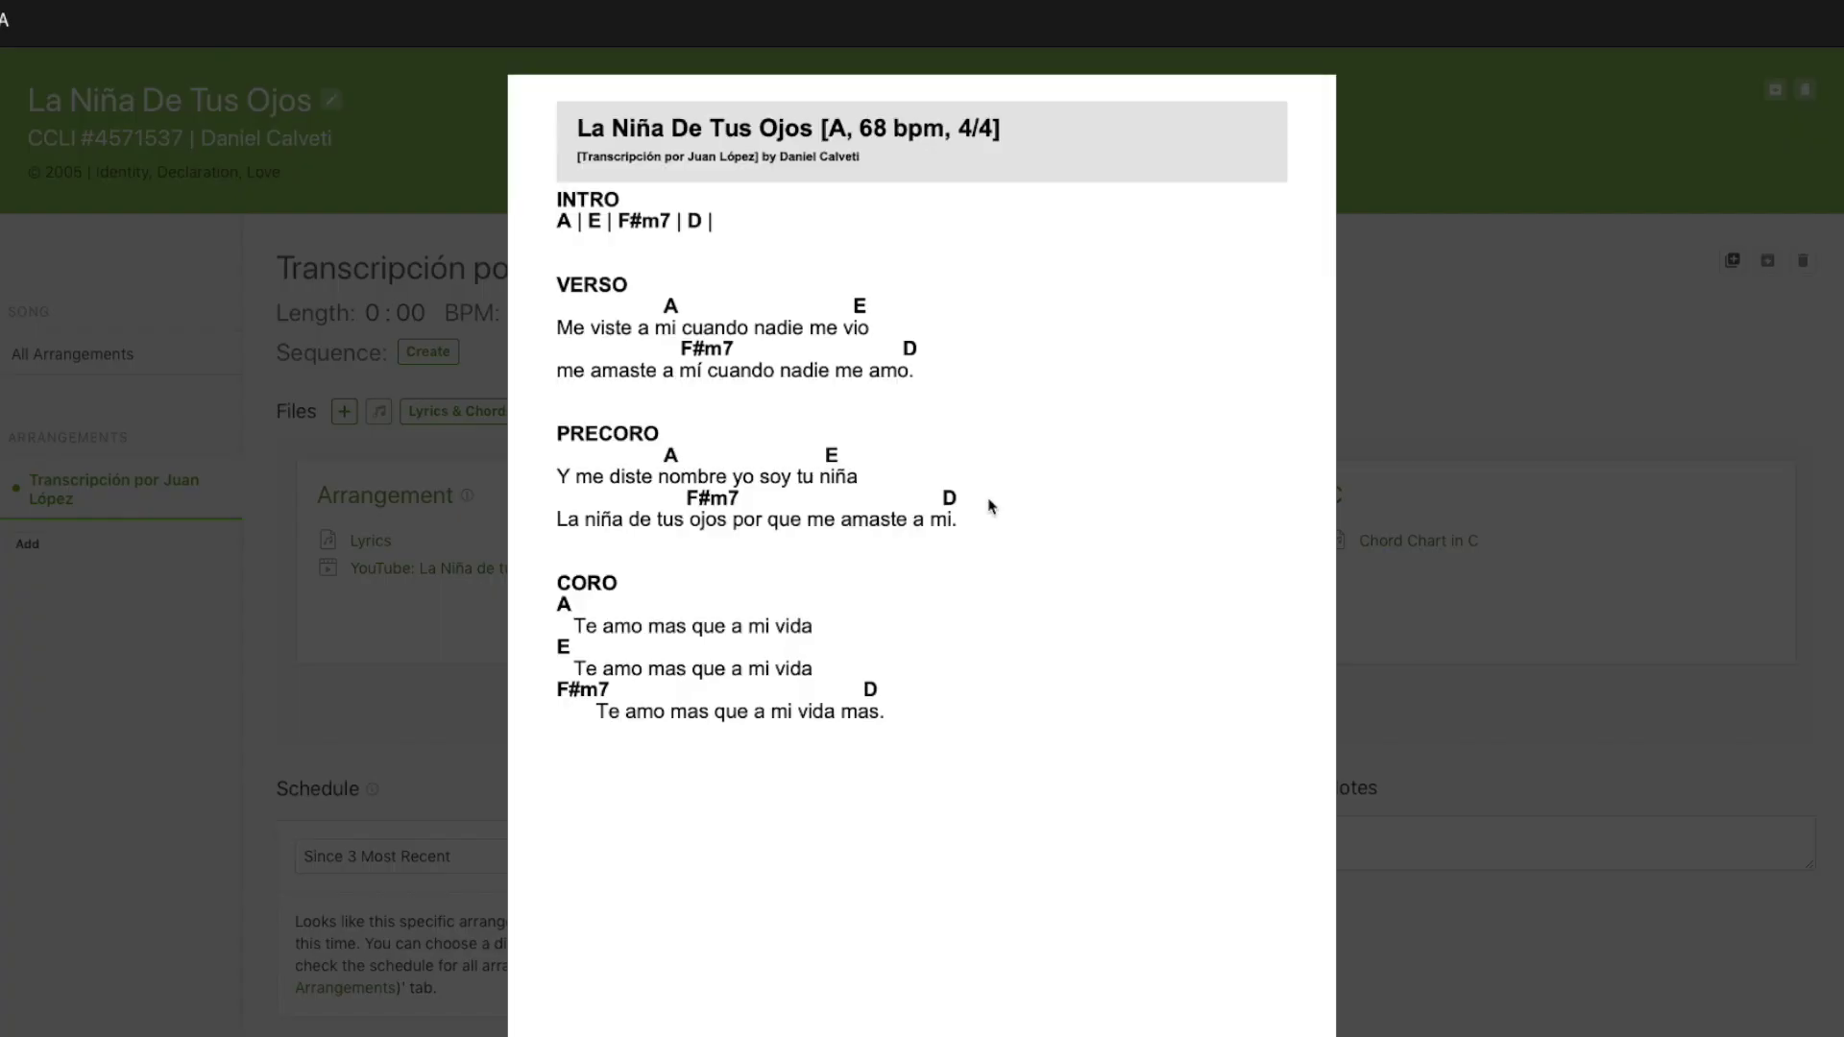
click(1409, 322)
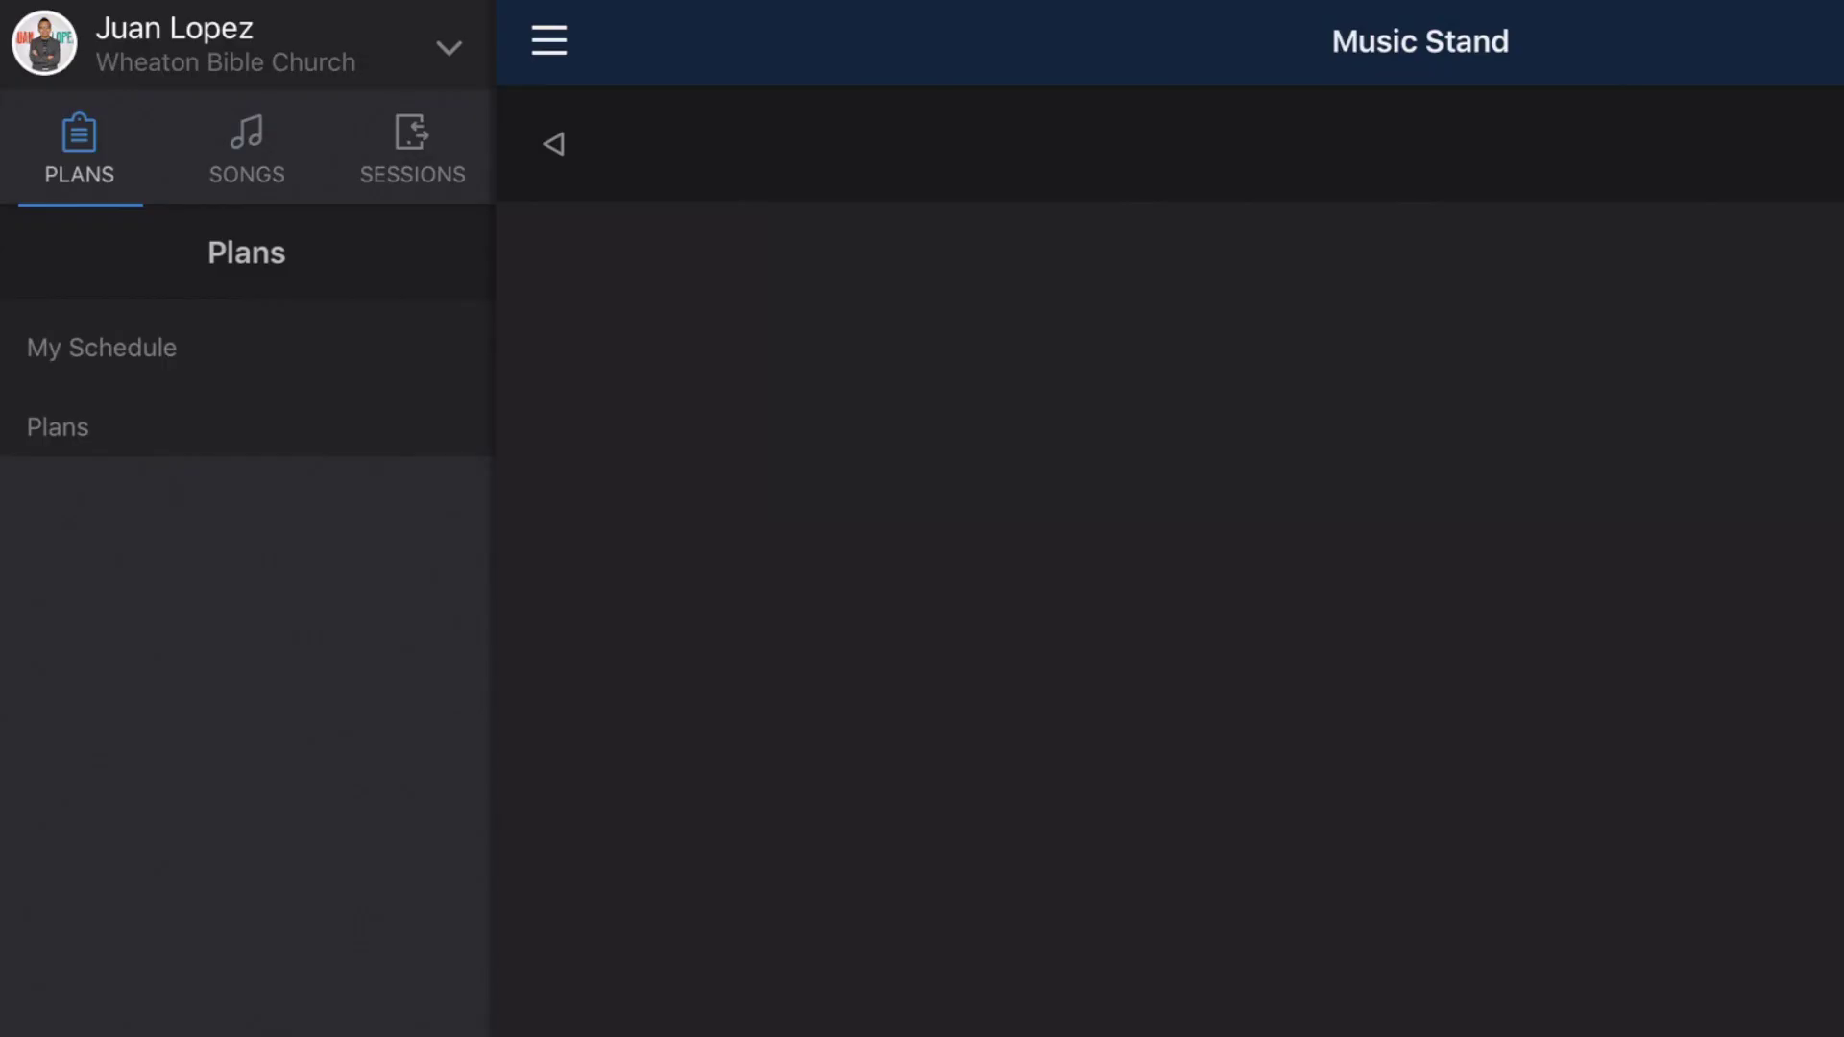
Step: Switch to the Music Stand app and browse its song library and list of scheduled plans
scroll(246, 576, up, 5)
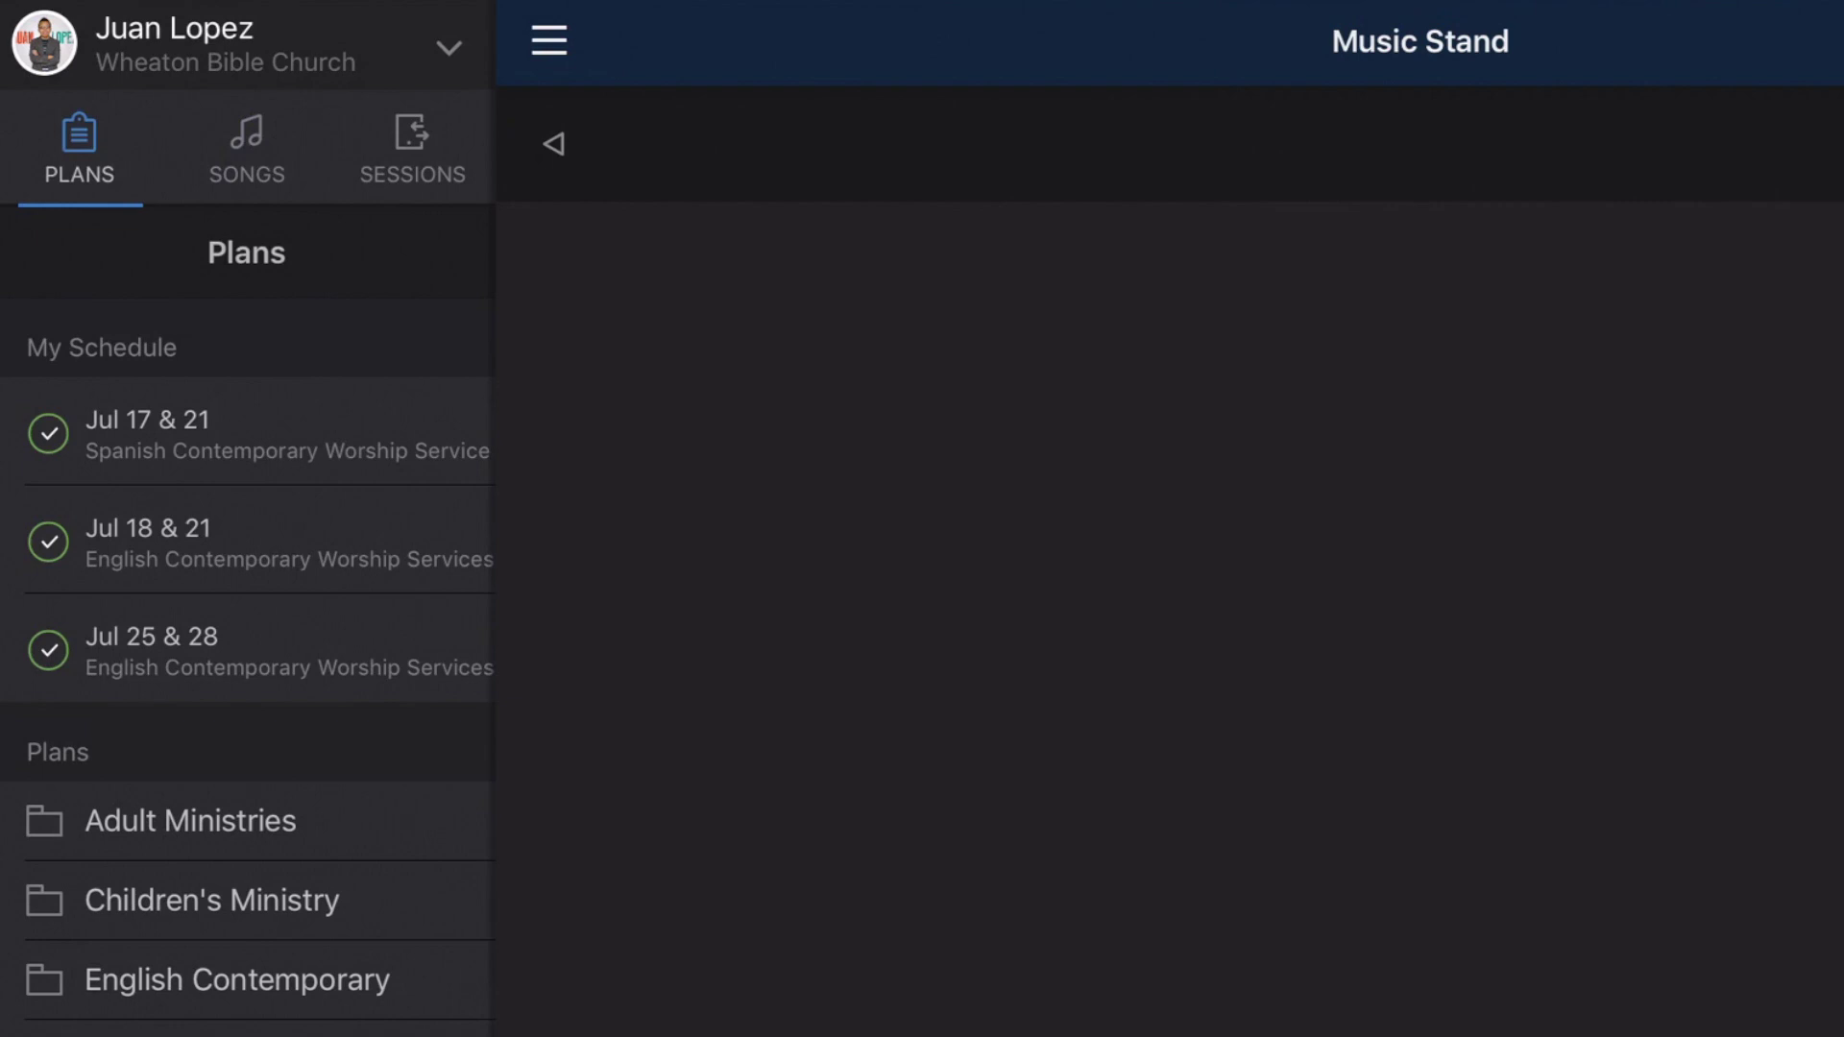
click(247, 149)
scroll(231, 624, down, 8)
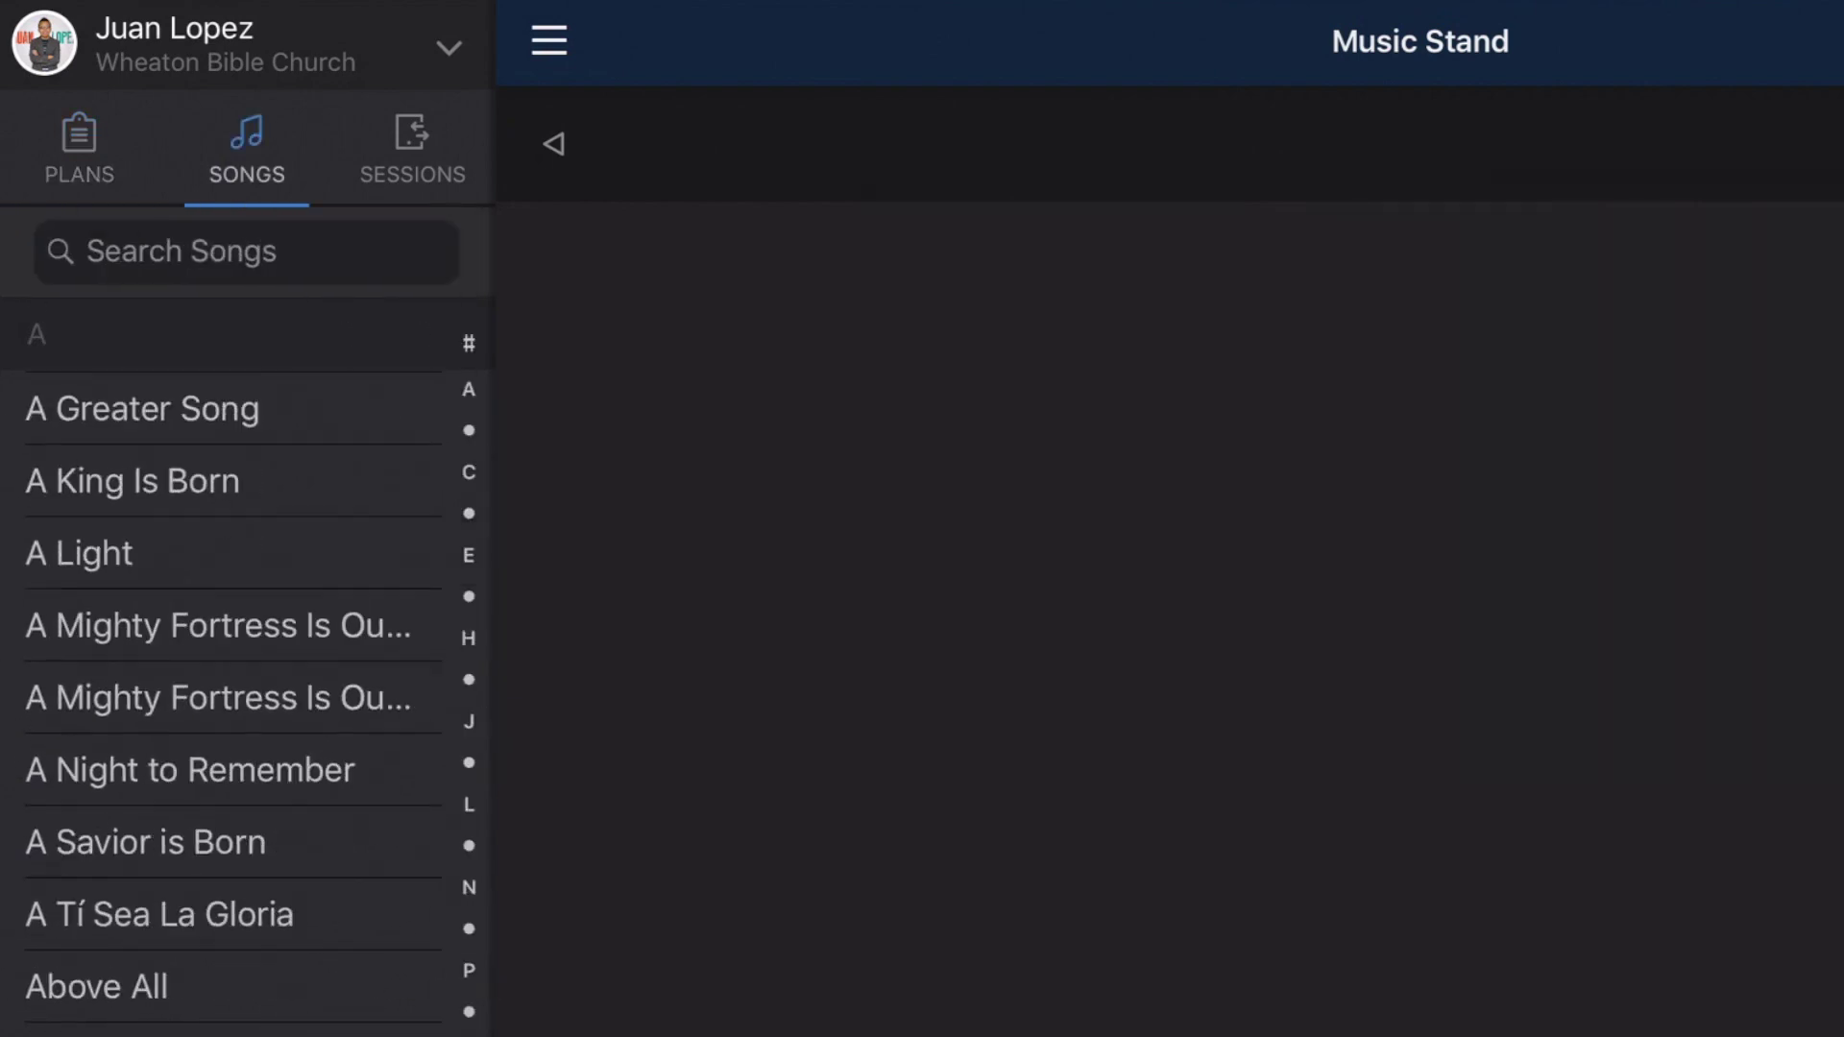
scroll(231, 701, down, 15)
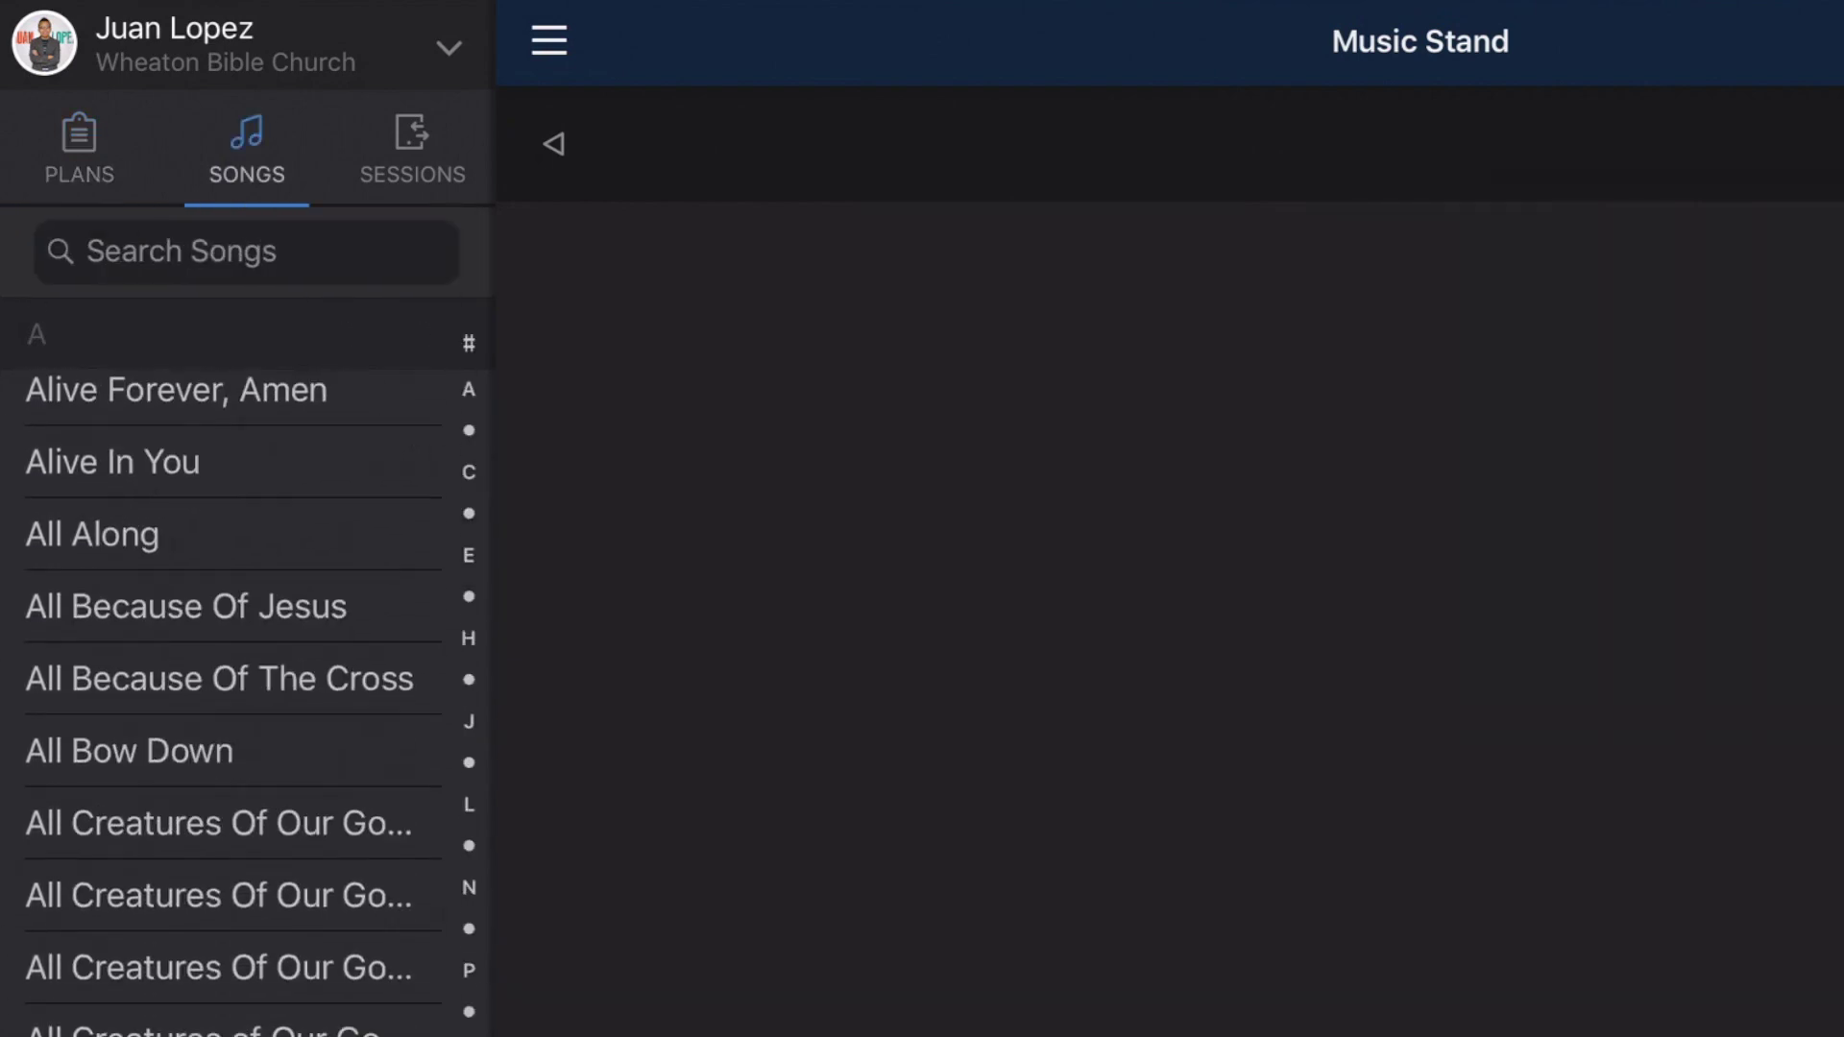
scroll(231, 701, down, 9)
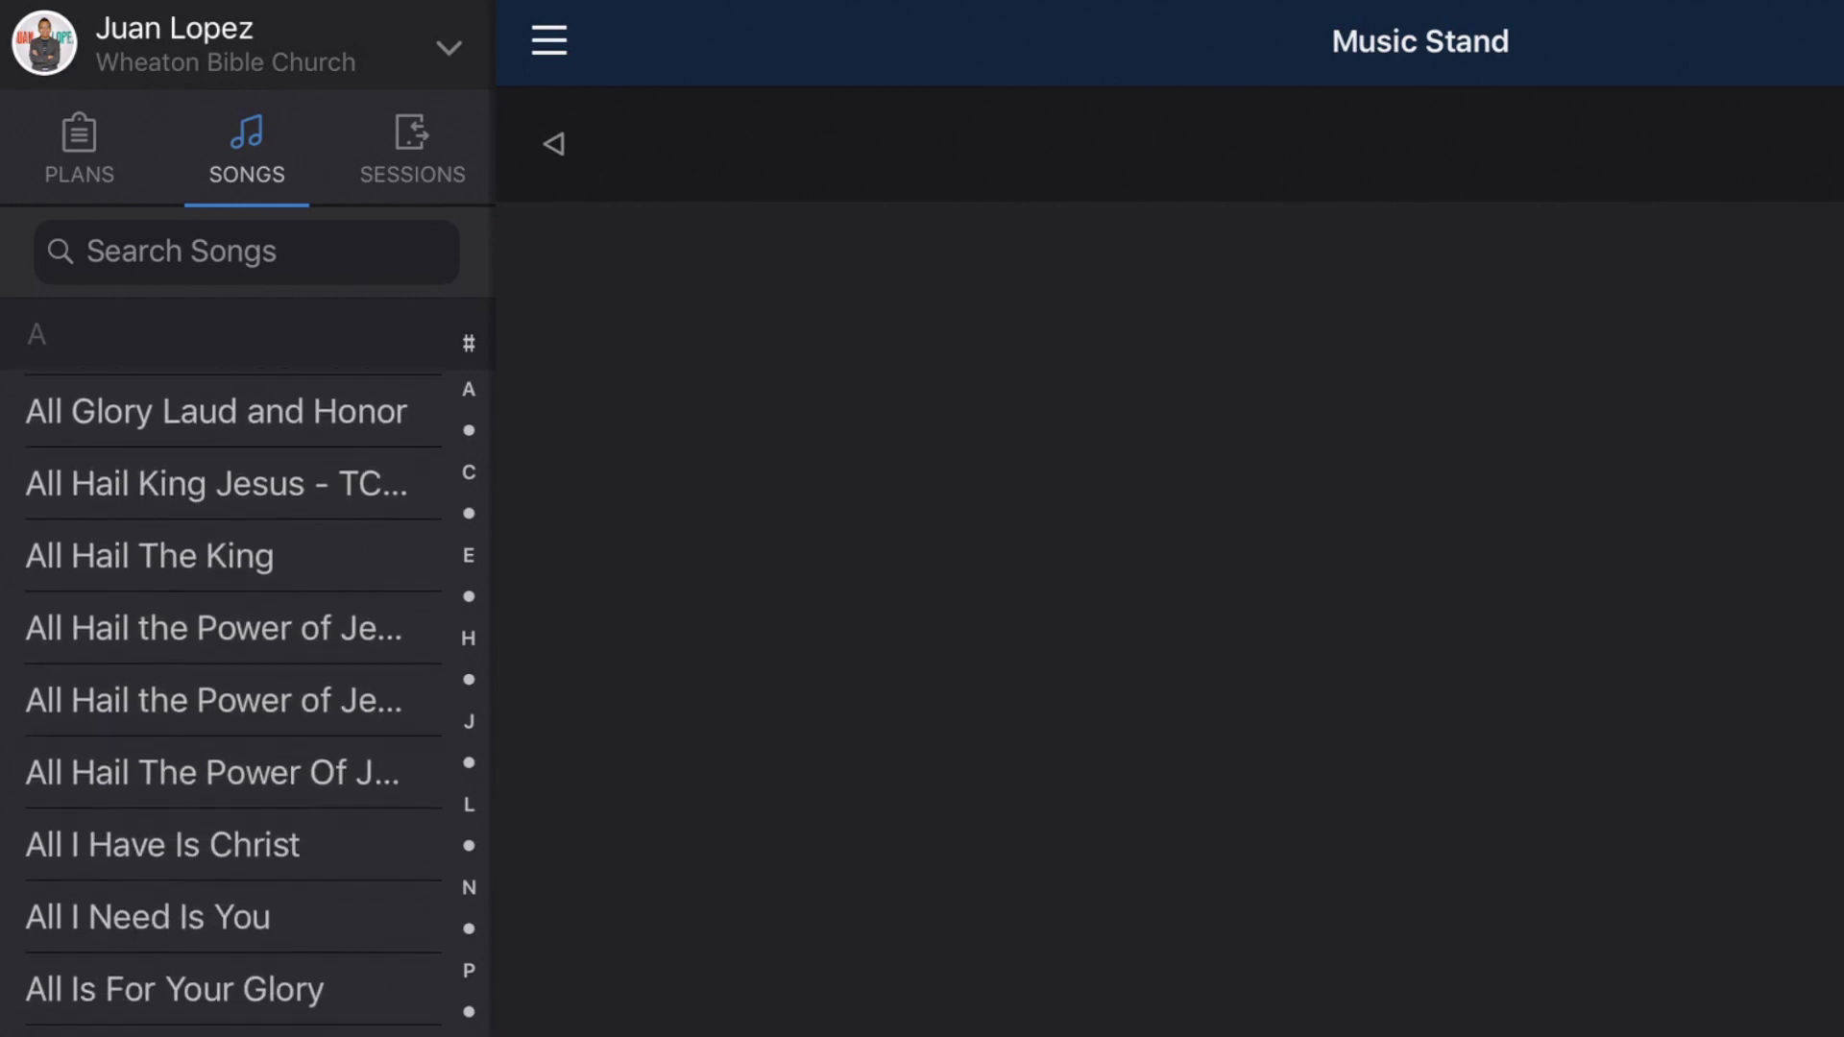
scroll(231, 702, down, 5)
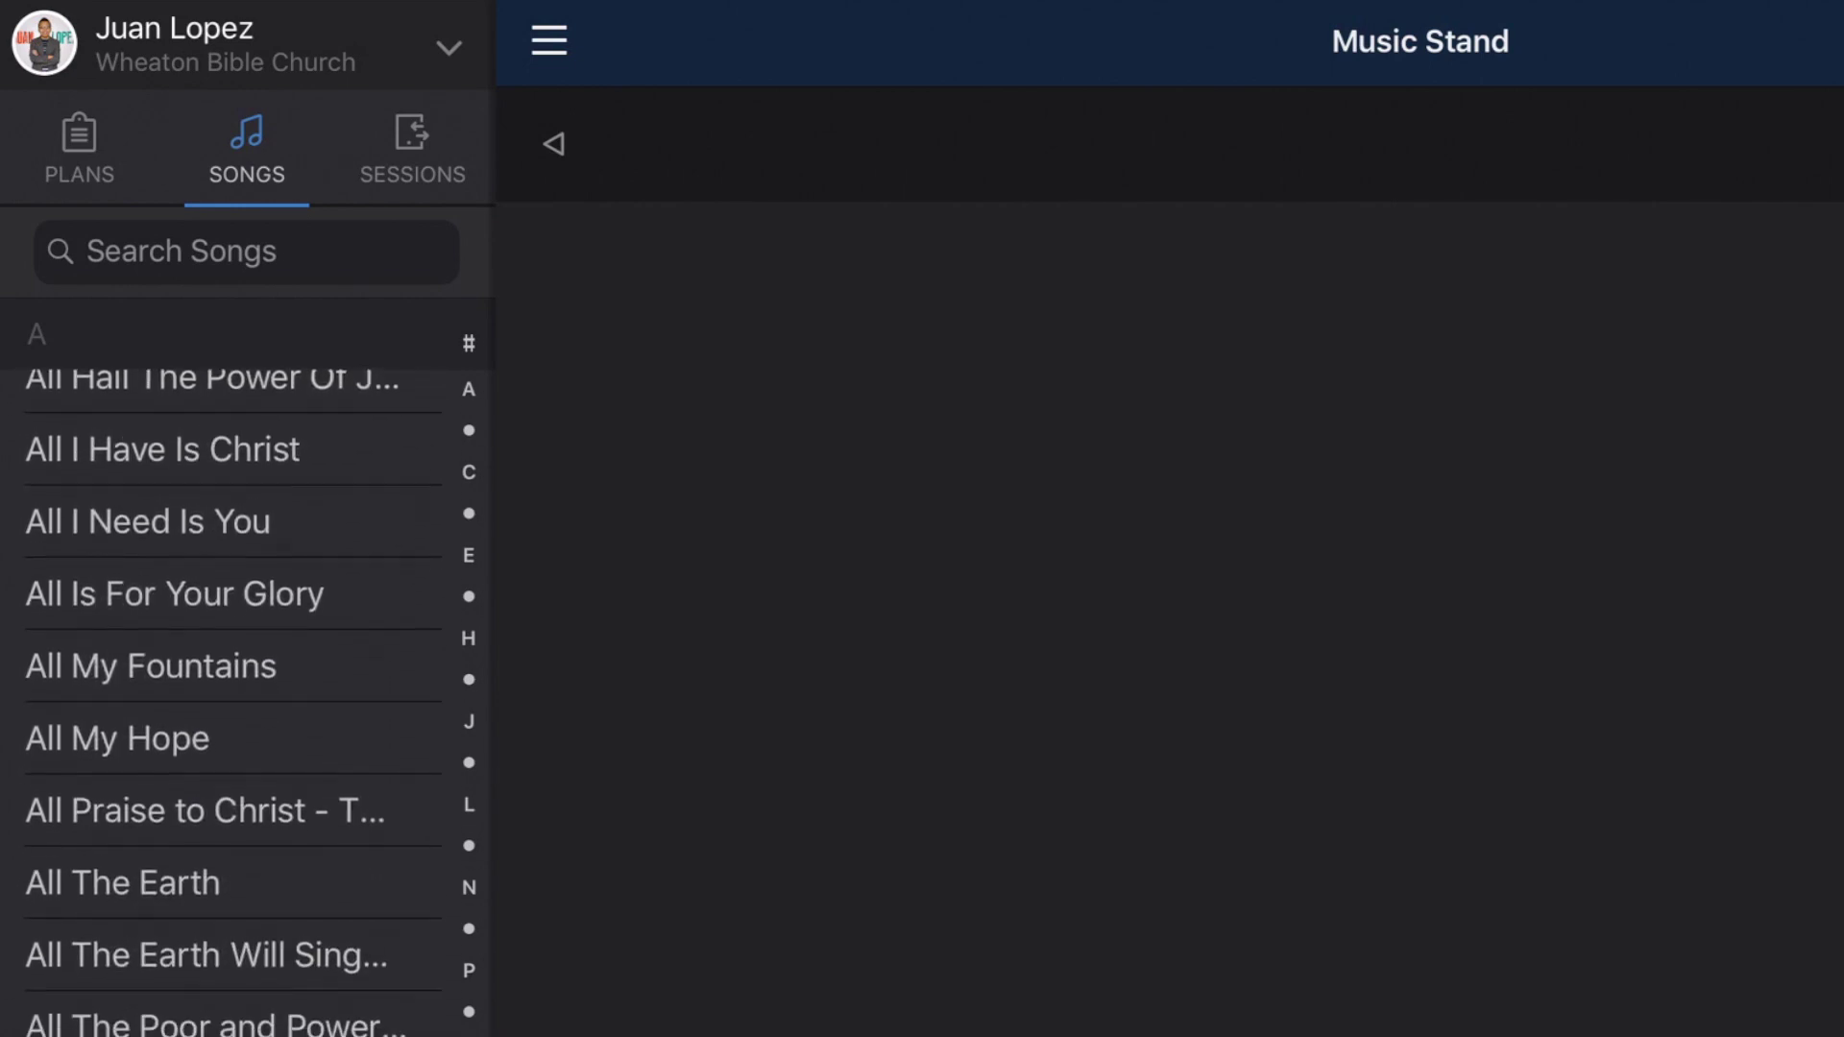
scroll(231, 702, down, 6)
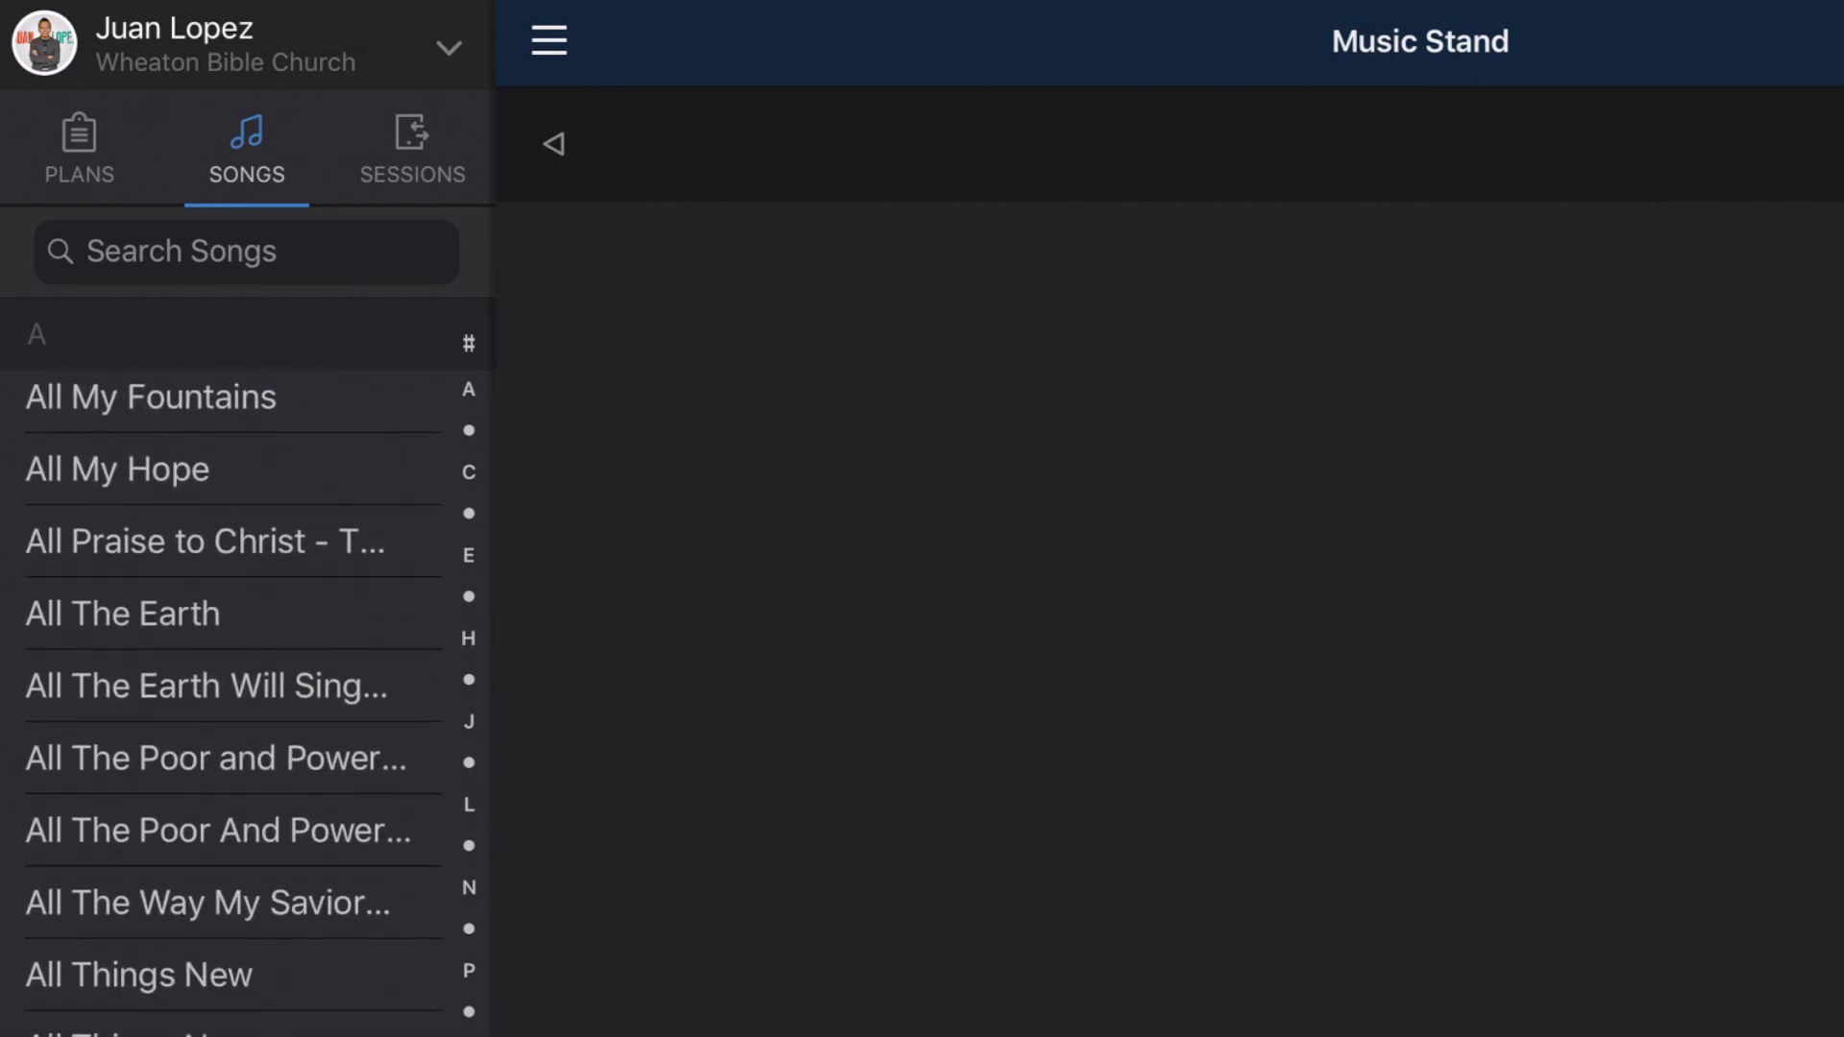
scroll(230, 702, down, 1)
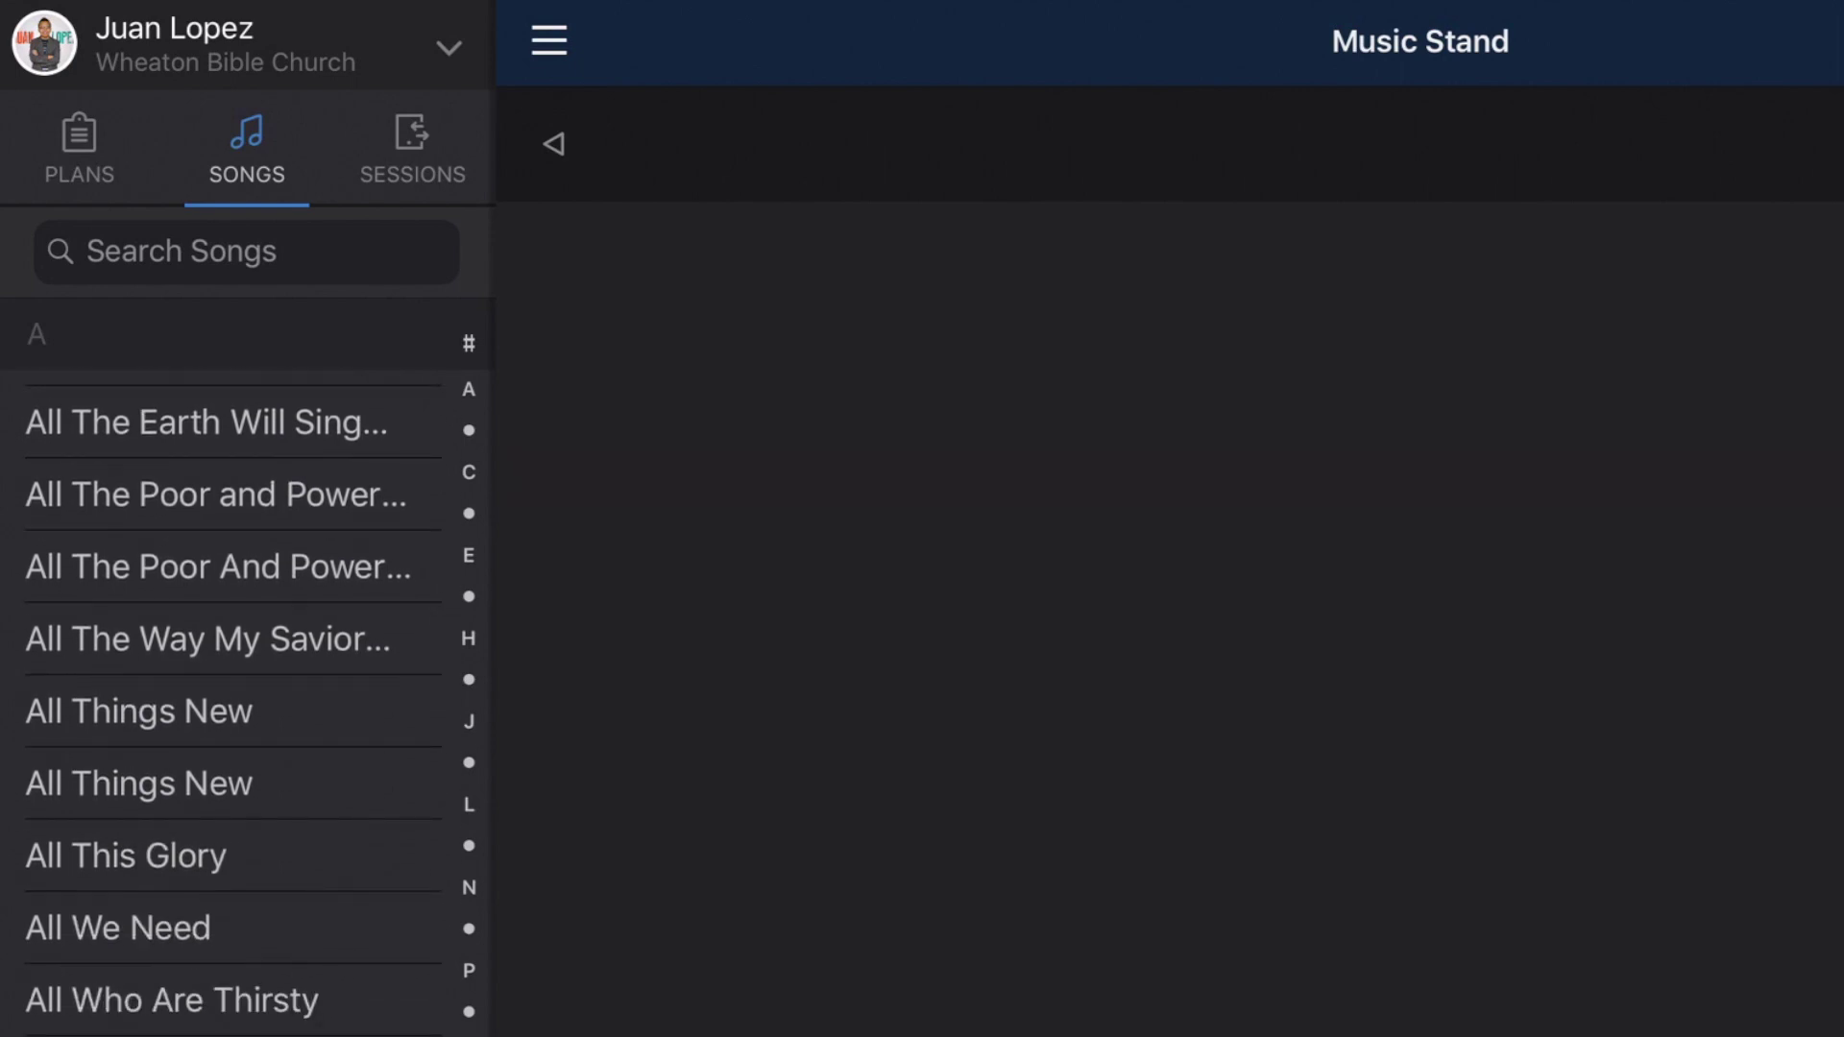
click(78, 149)
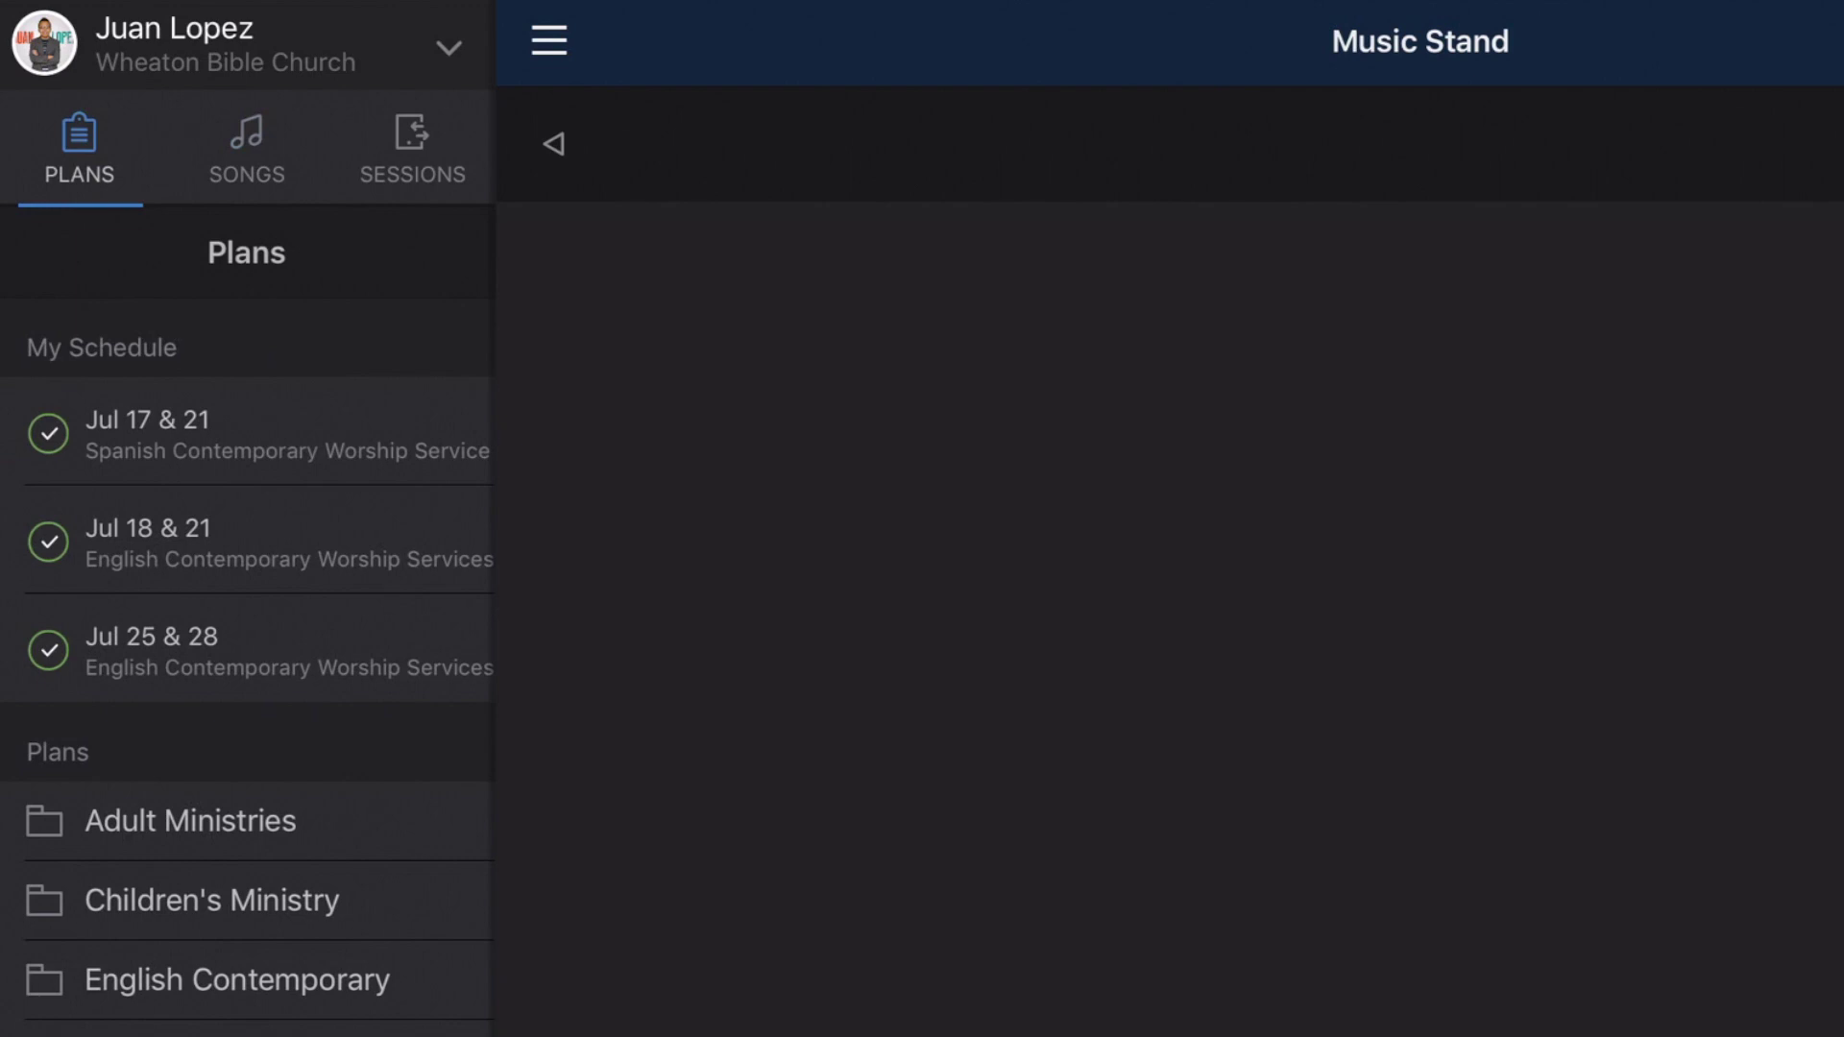
click(247, 149)
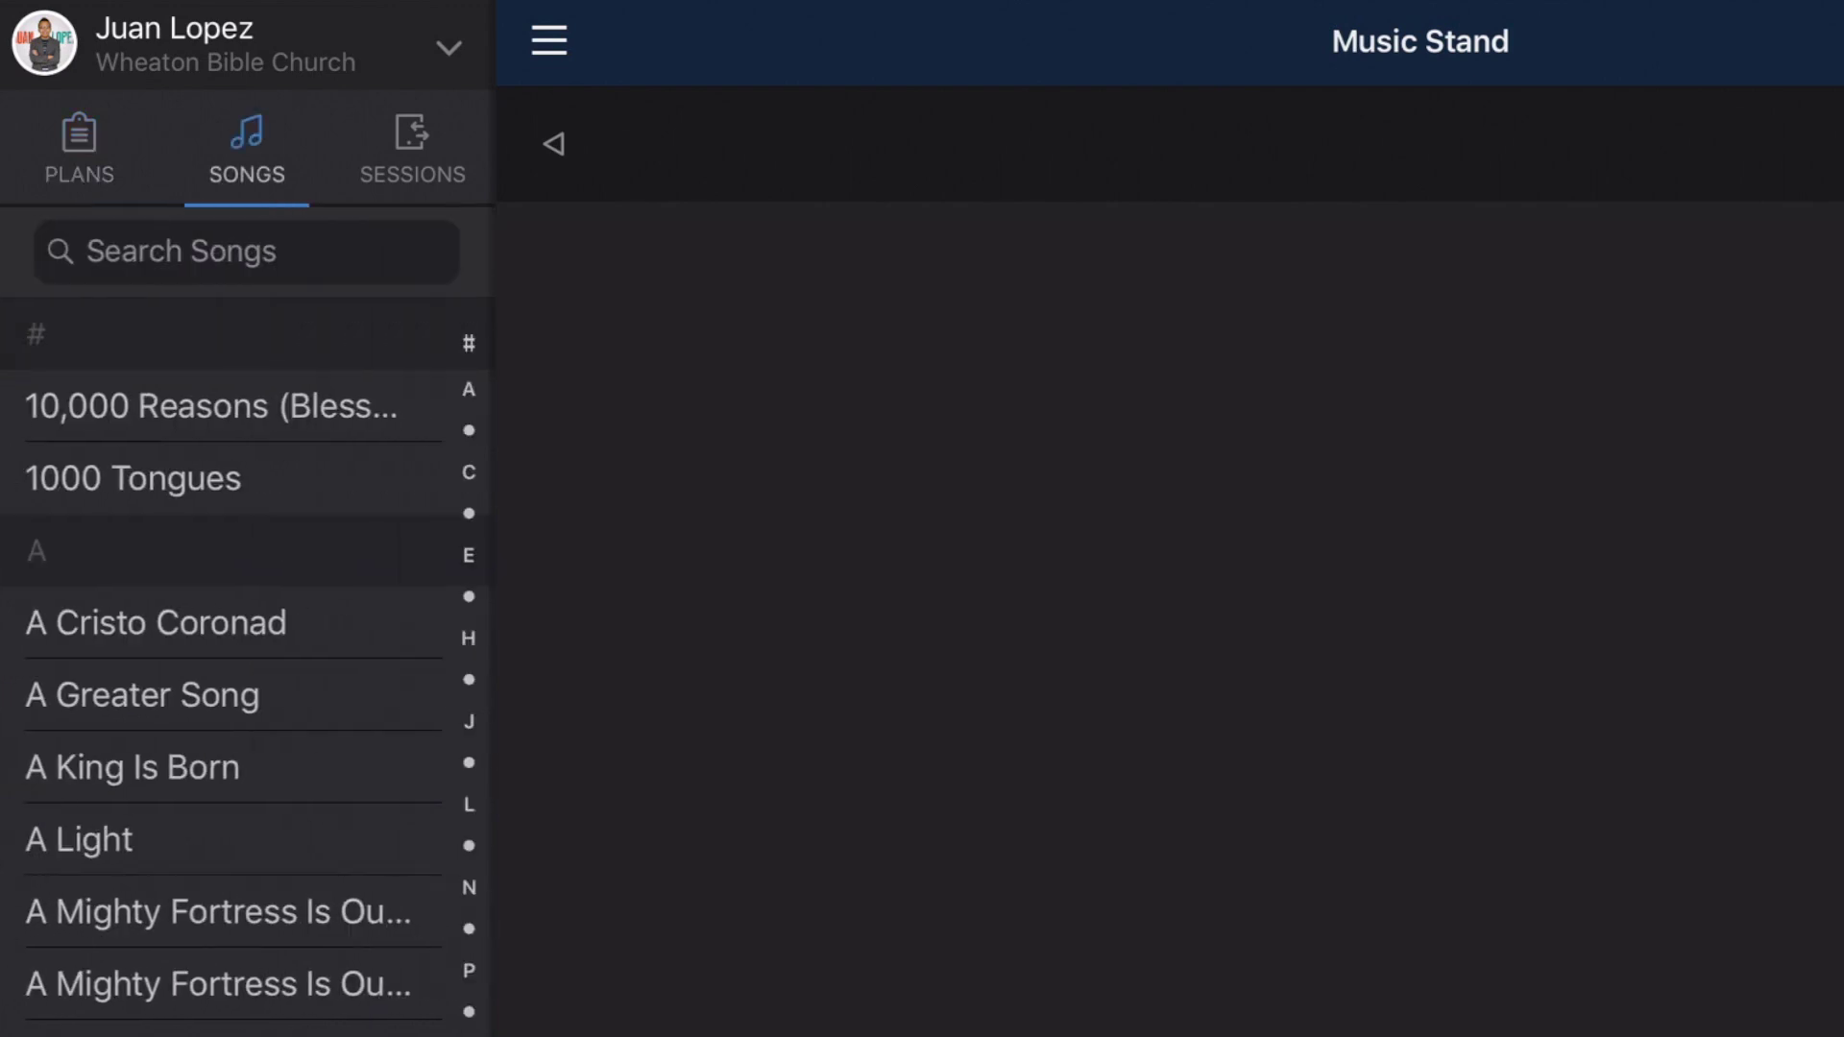
click(79, 149)
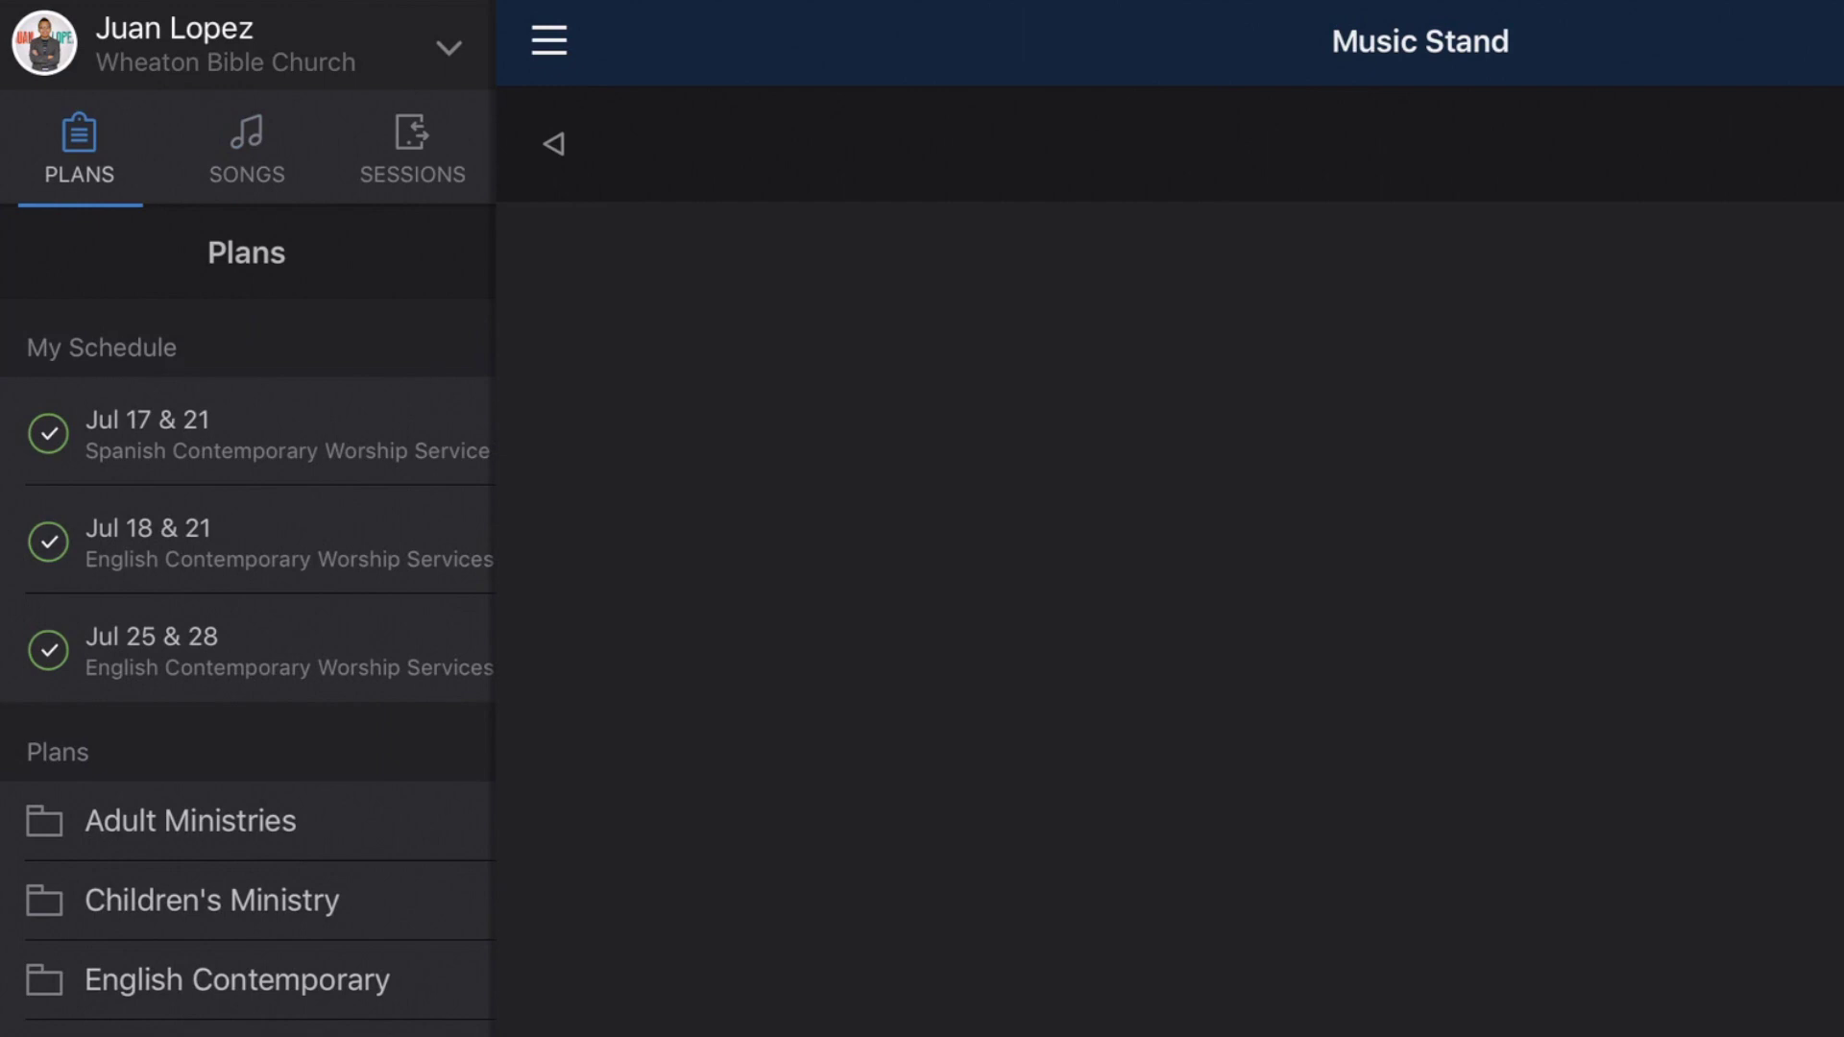
Step: Open the Jul 17 & 21 Spanish Contemporary Worship Service plan and look through its order of service and songs
click(259, 433)
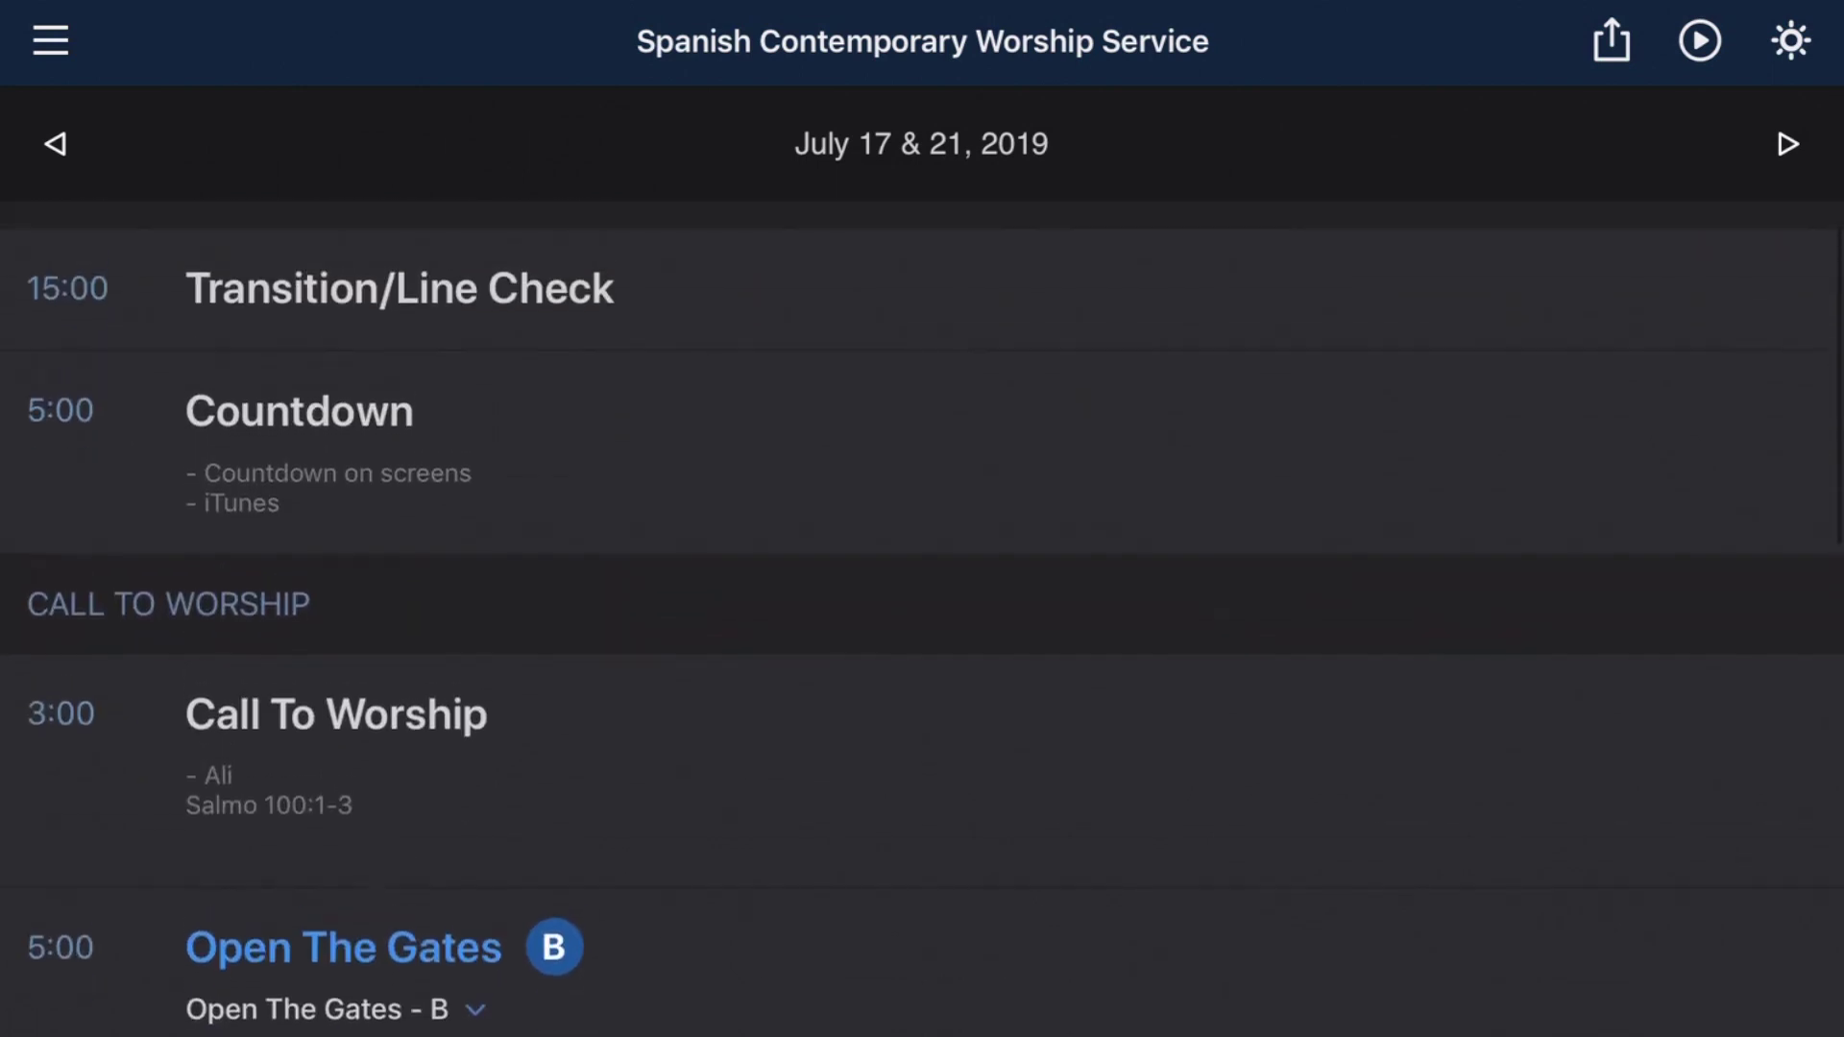
scroll(922, 620, down, 3)
scroll(922, 634, down, 3)
scroll(922, 672, down, 5)
scroll(922, 615, down, 6)
scroll(922, 615, down, 3)
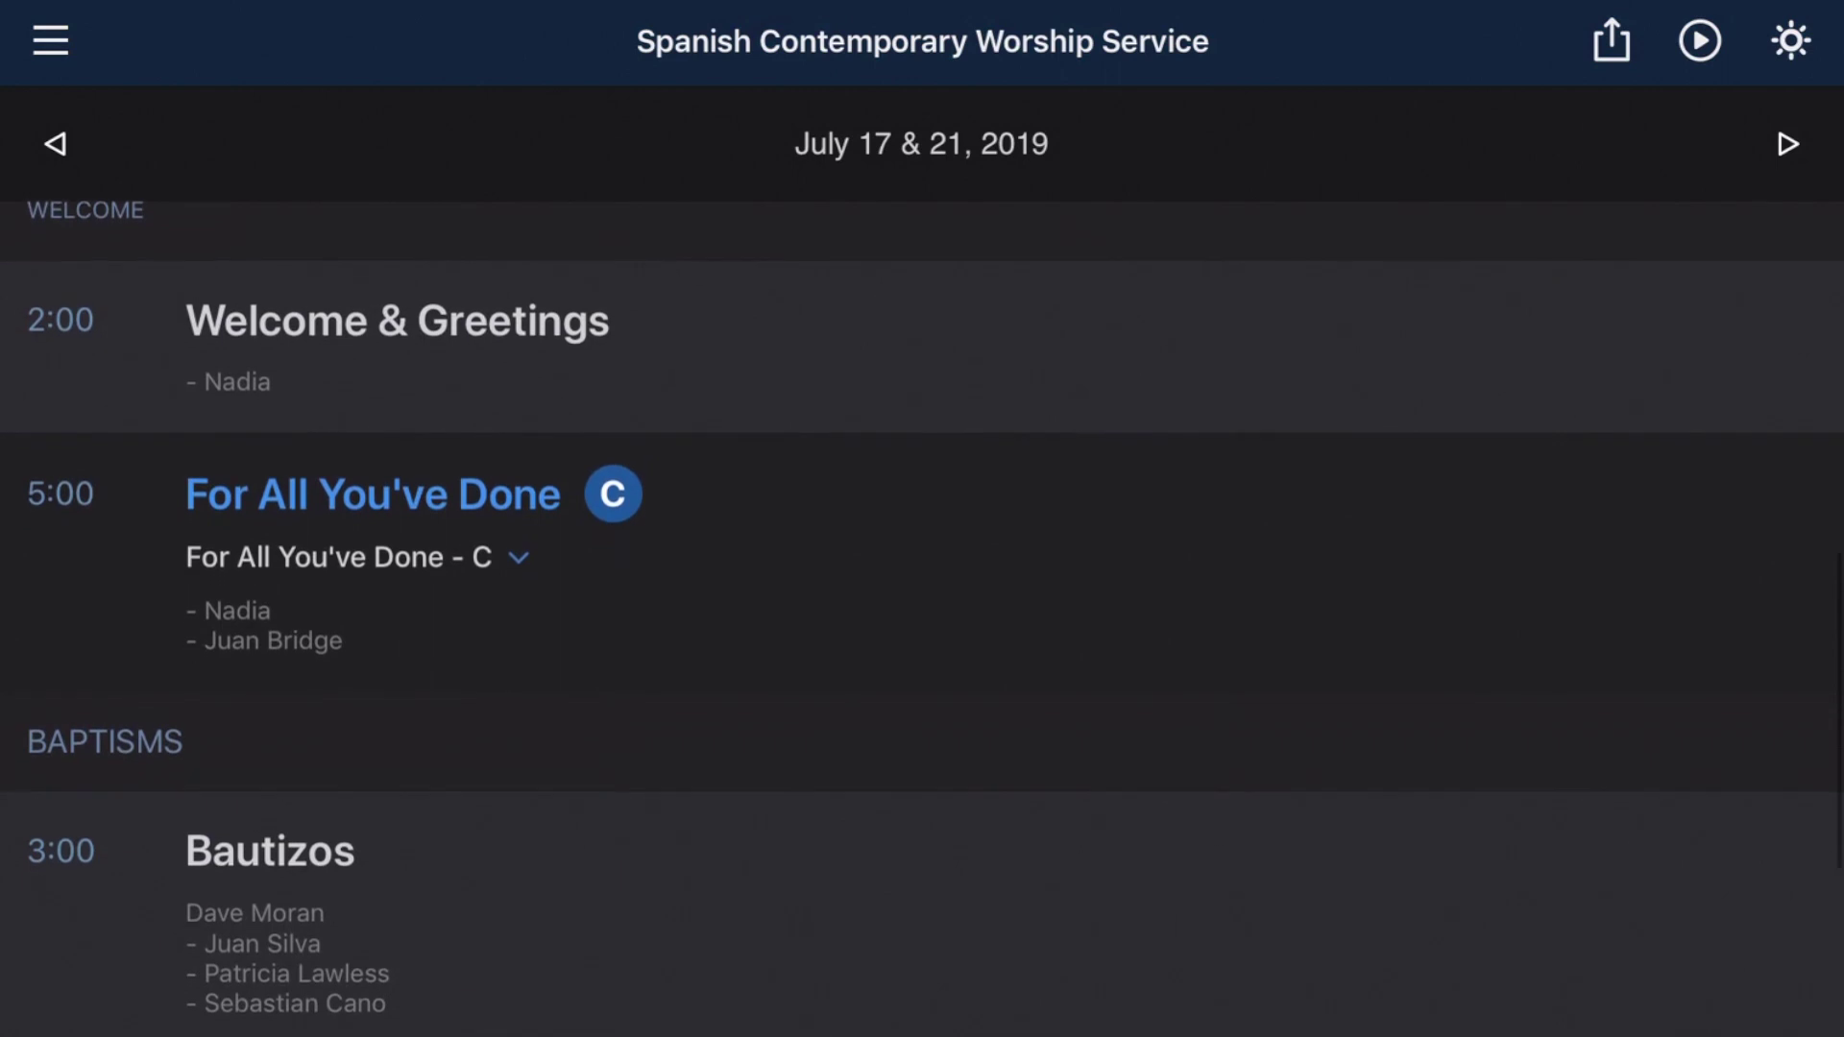
scroll(922, 615, down, 2)
scroll(923, 615, up, 4)
scroll(922, 614, down, 8)
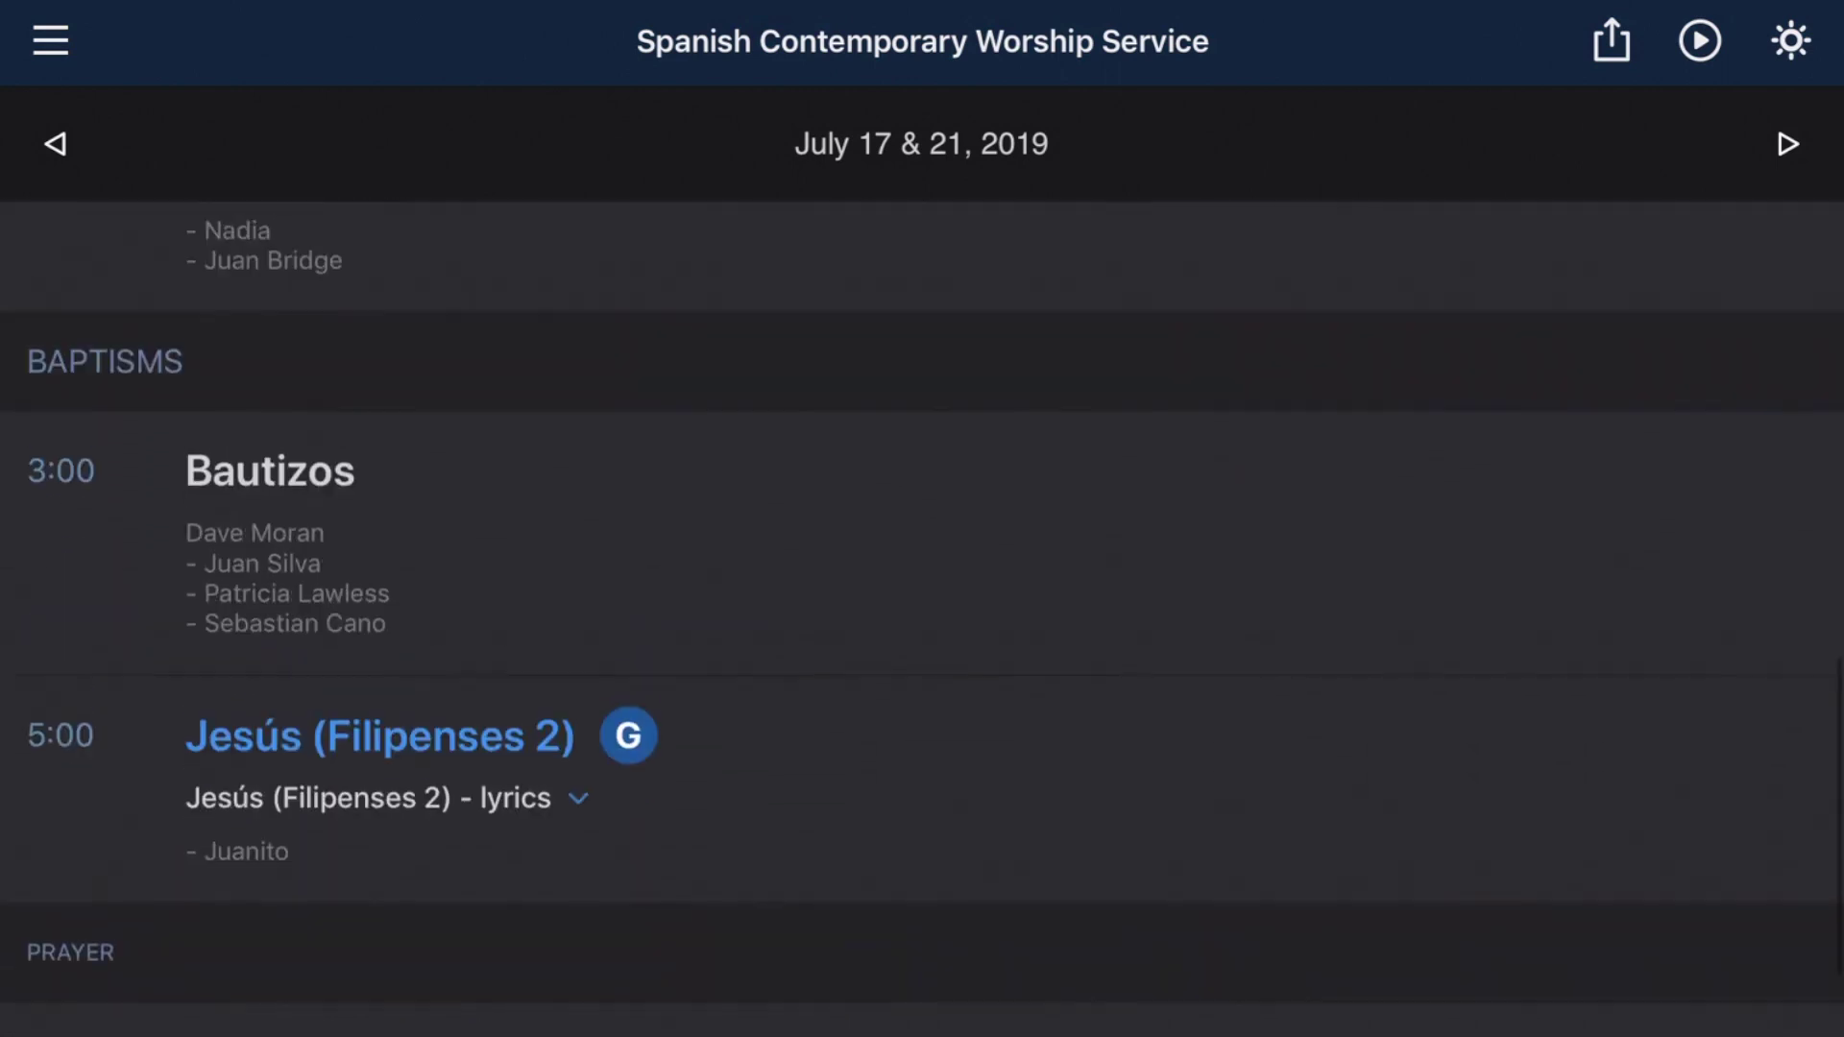